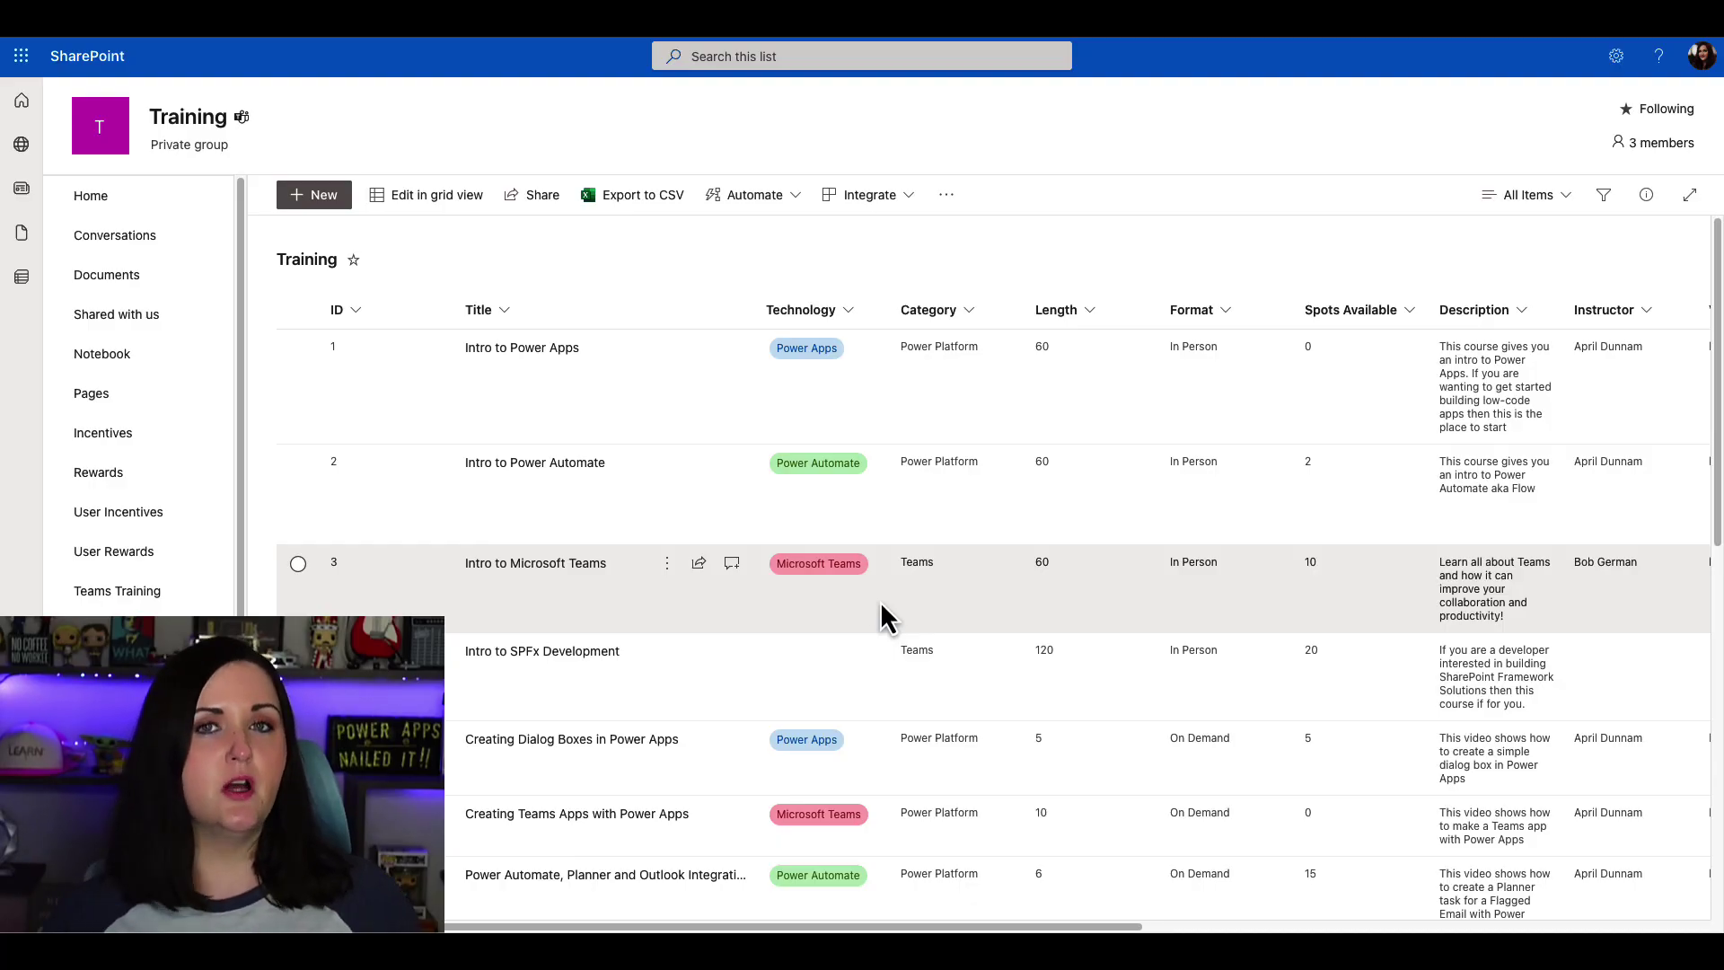
Inspect the Technology column's formatting JSON, close it unchanged, and scroll right to the date columns
click(850, 314)
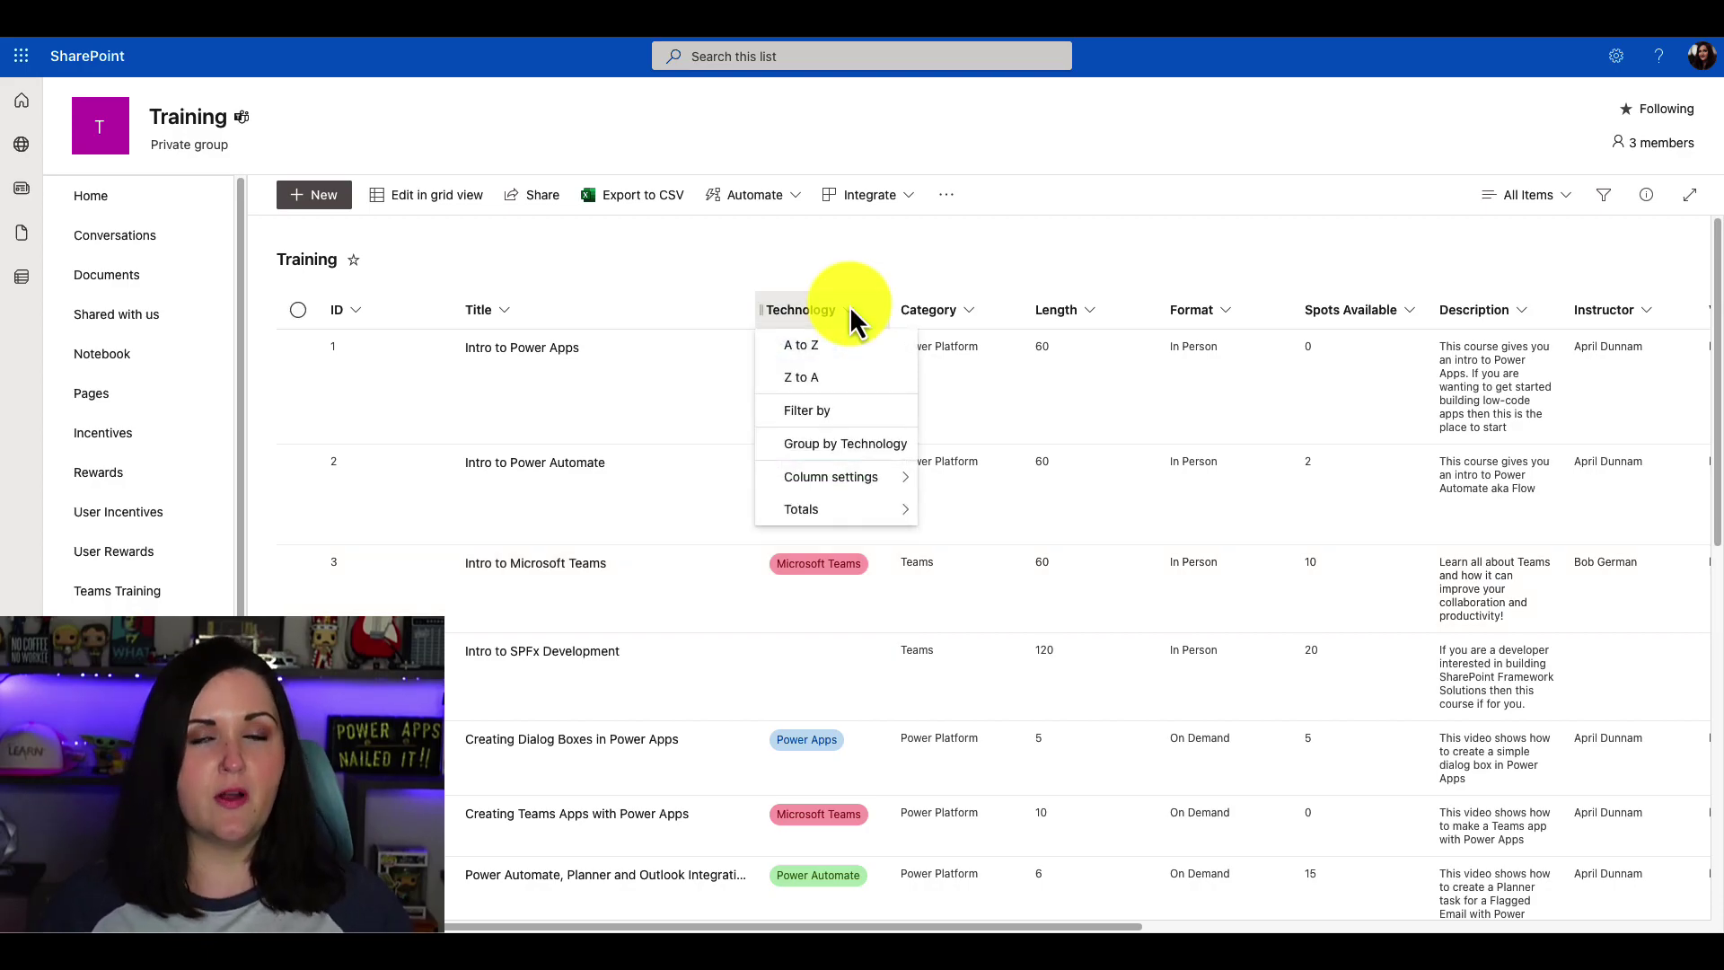
mouse_move(885, 480)
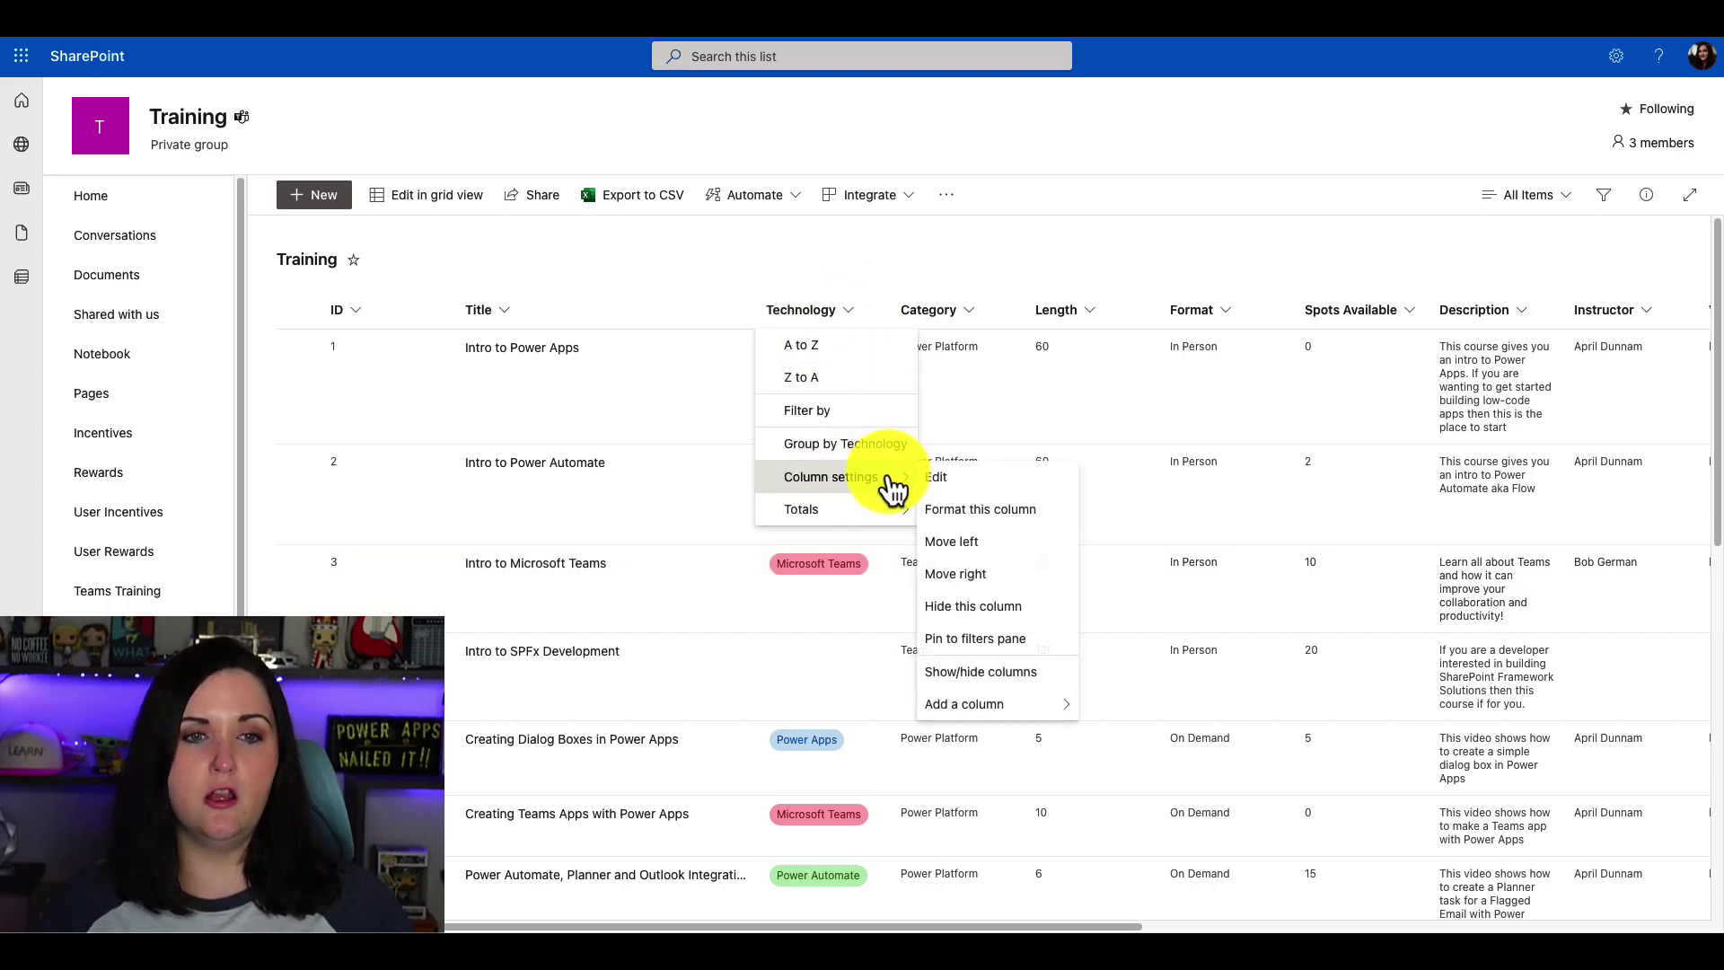
click(1020, 528)
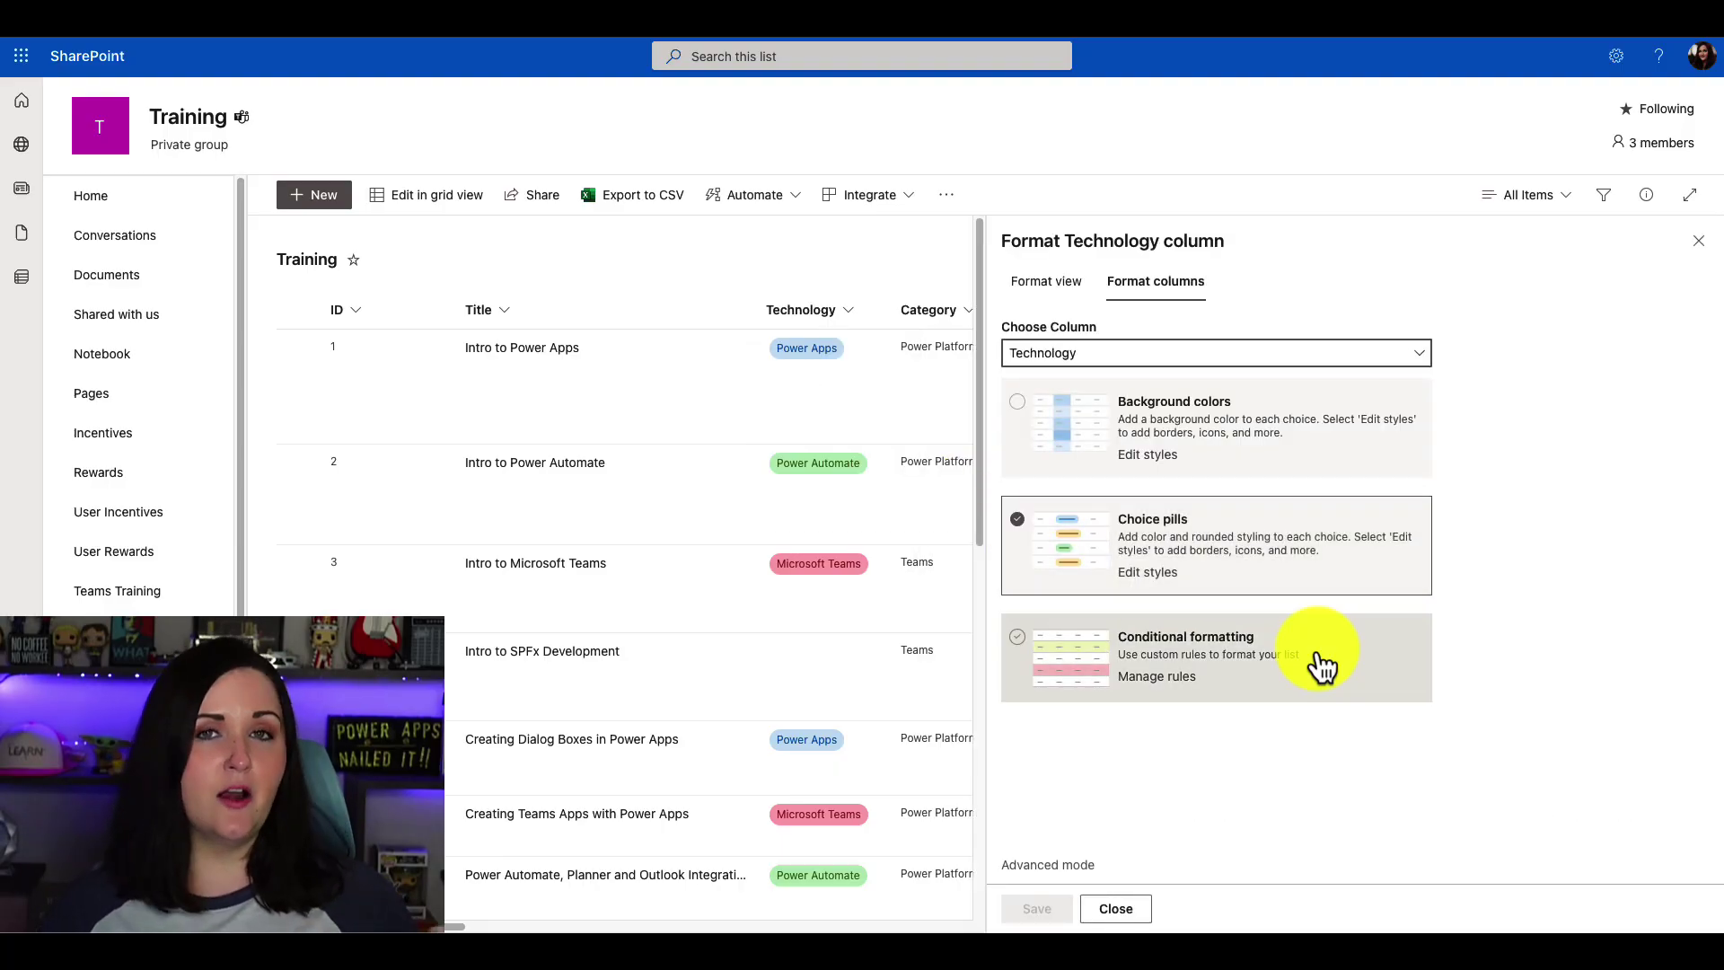
click(1071, 869)
scroll(1281, 654, down, 8)
scroll(1284, 646, up, 12)
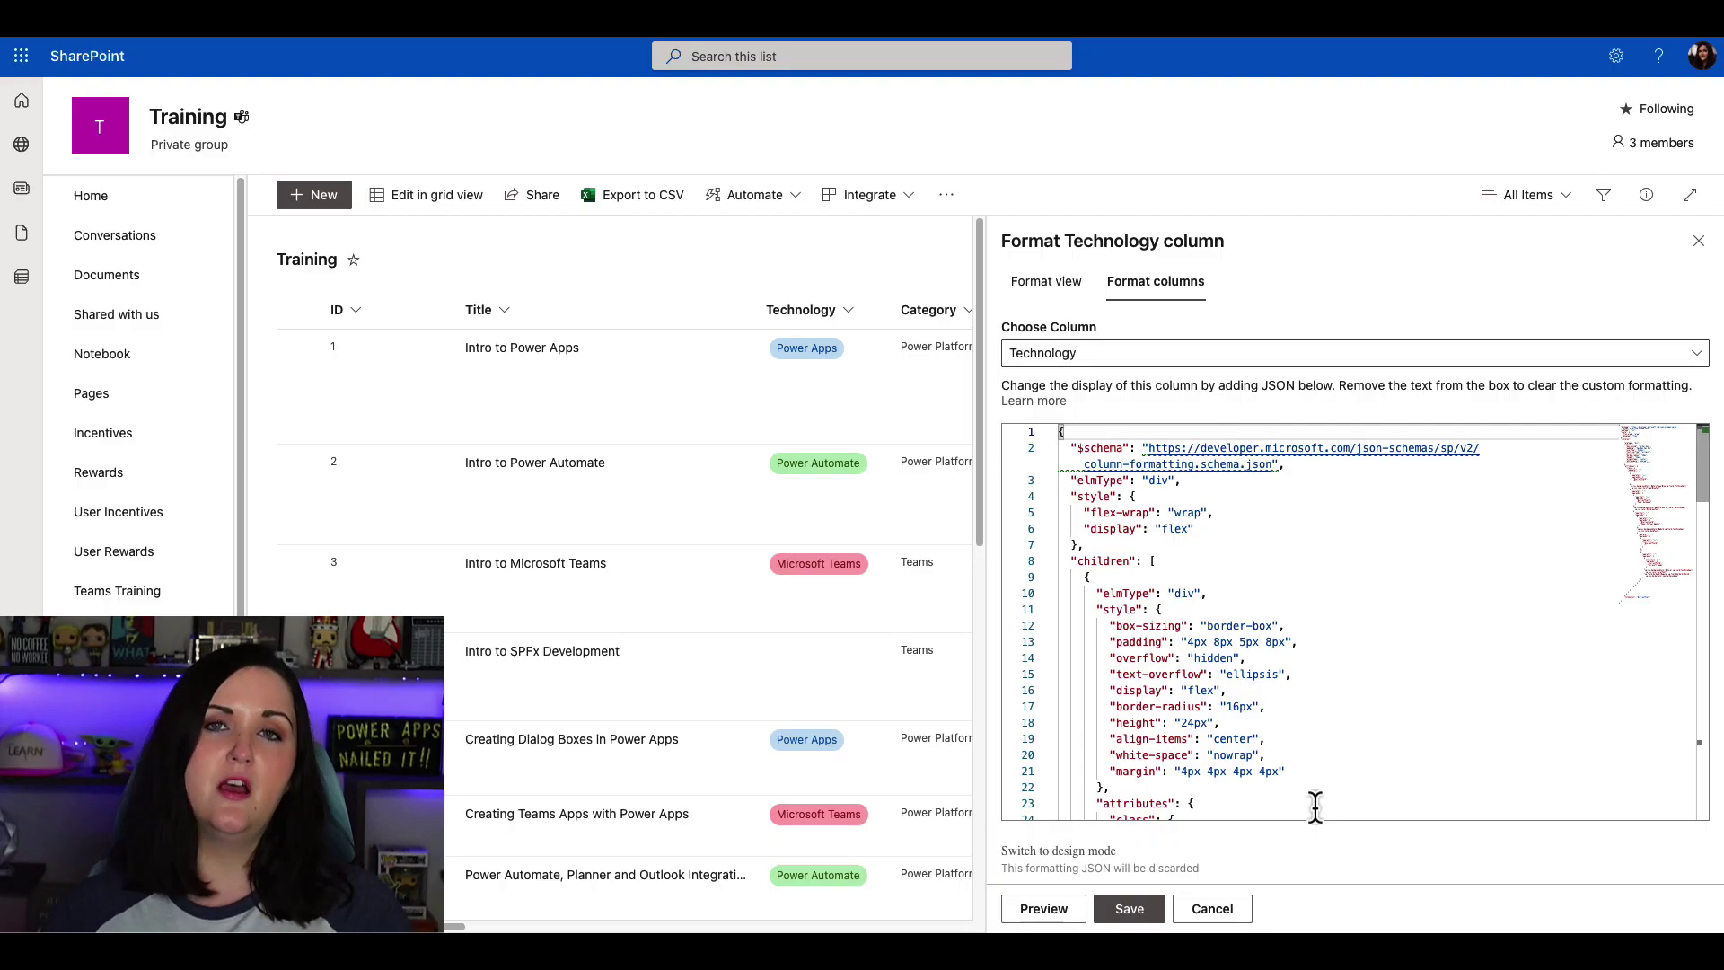
click(1243, 915)
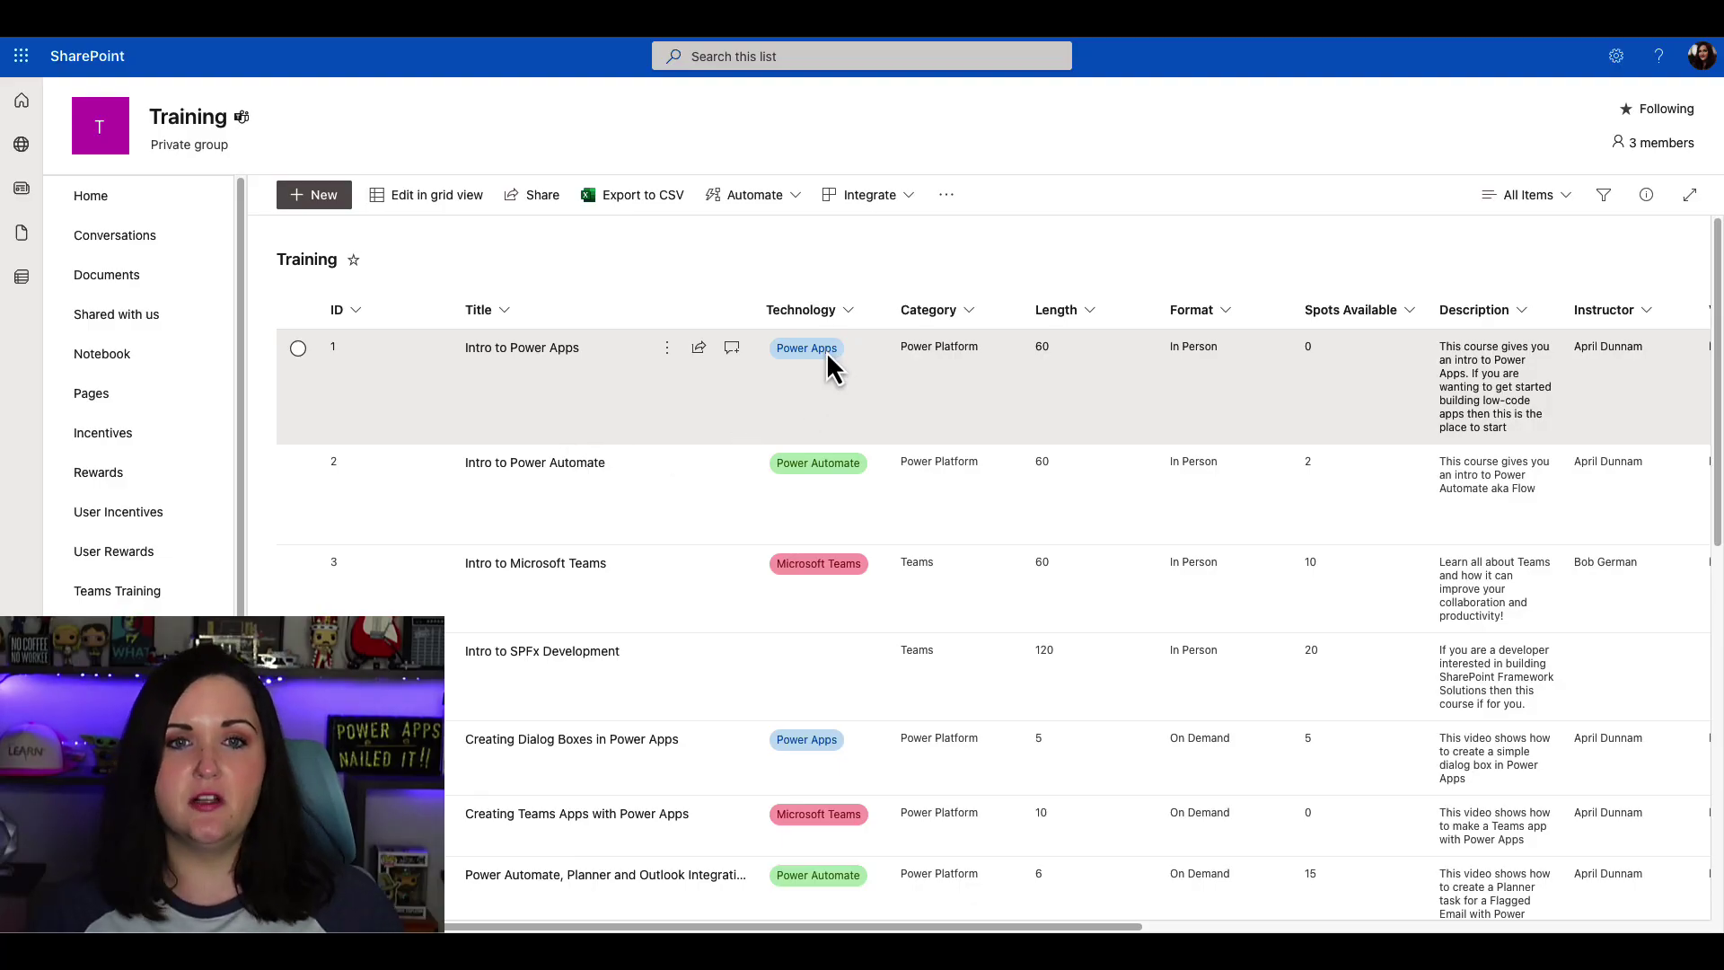
scroll(809, 421, right, 5)
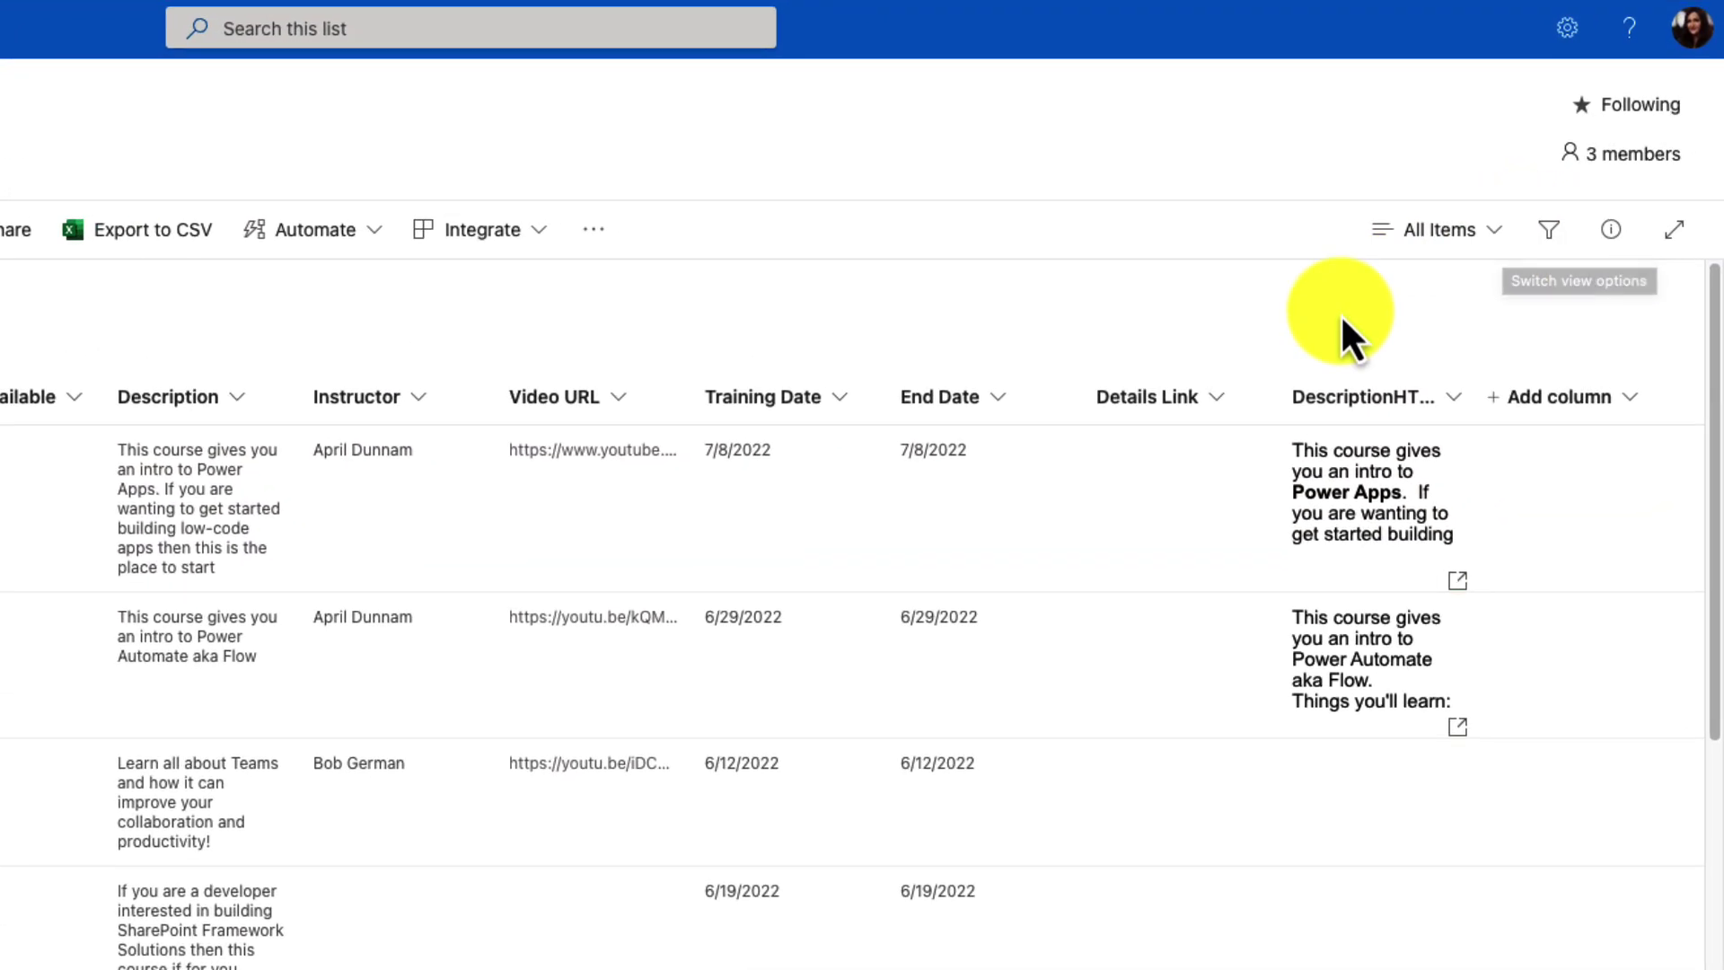
Start a new Calendar view of the Training list named 'Training Calendar'
click(1490, 236)
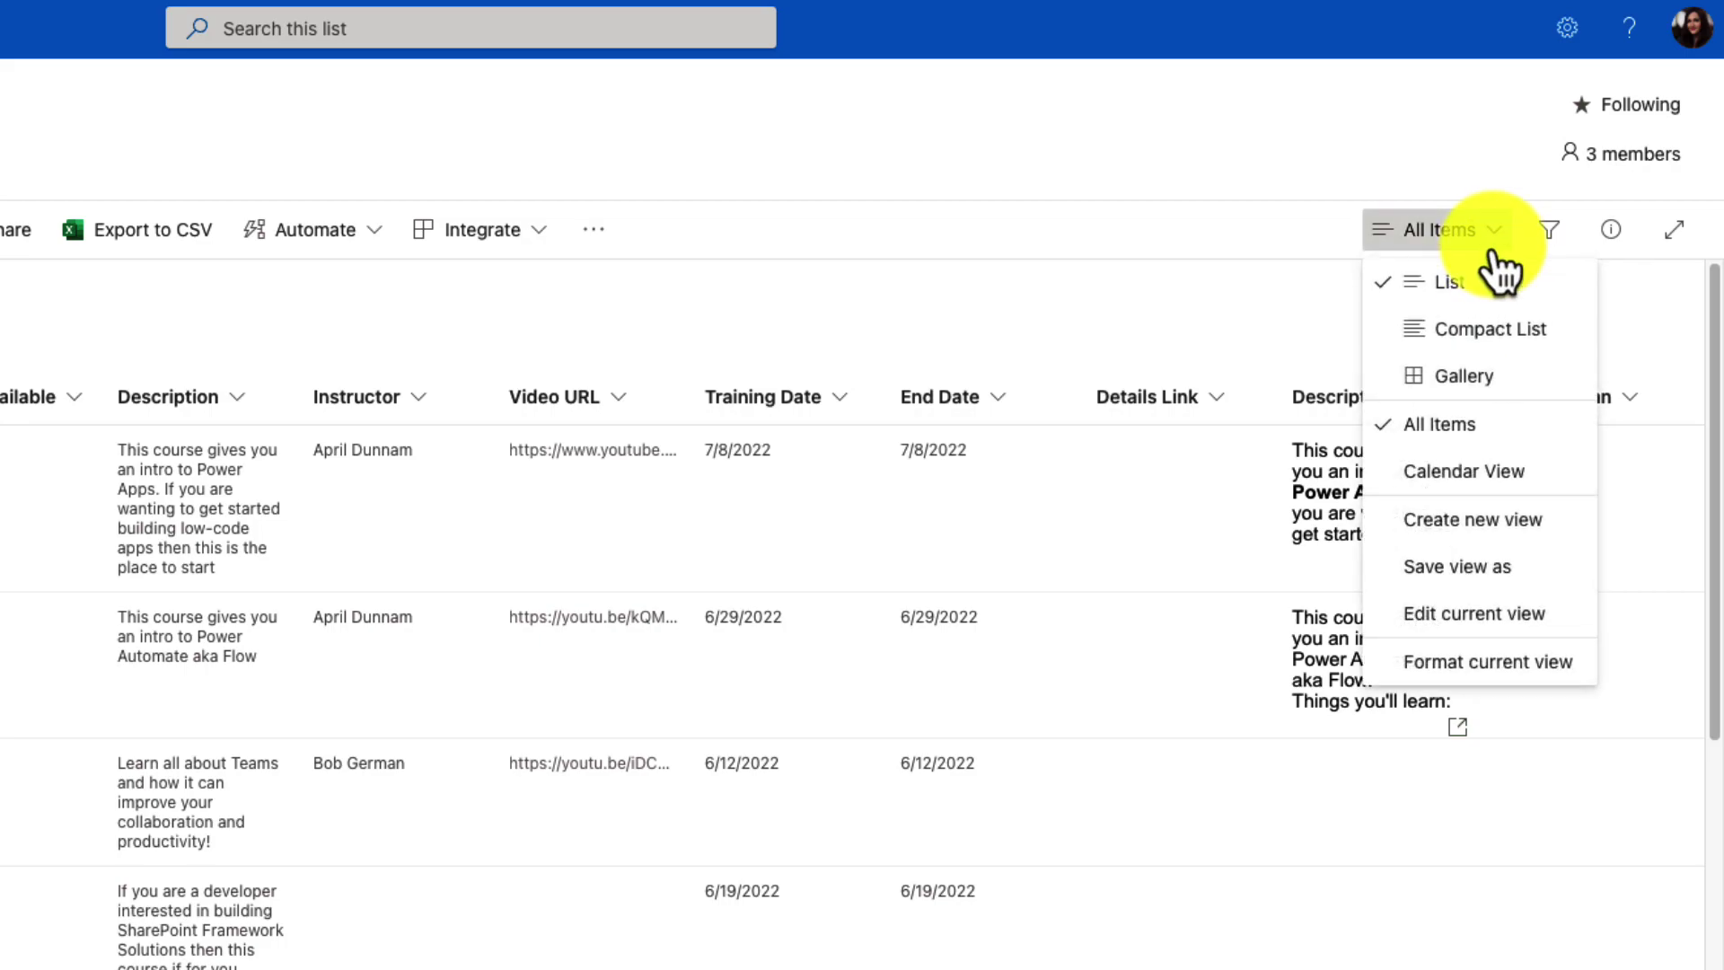
click(1563, 537)
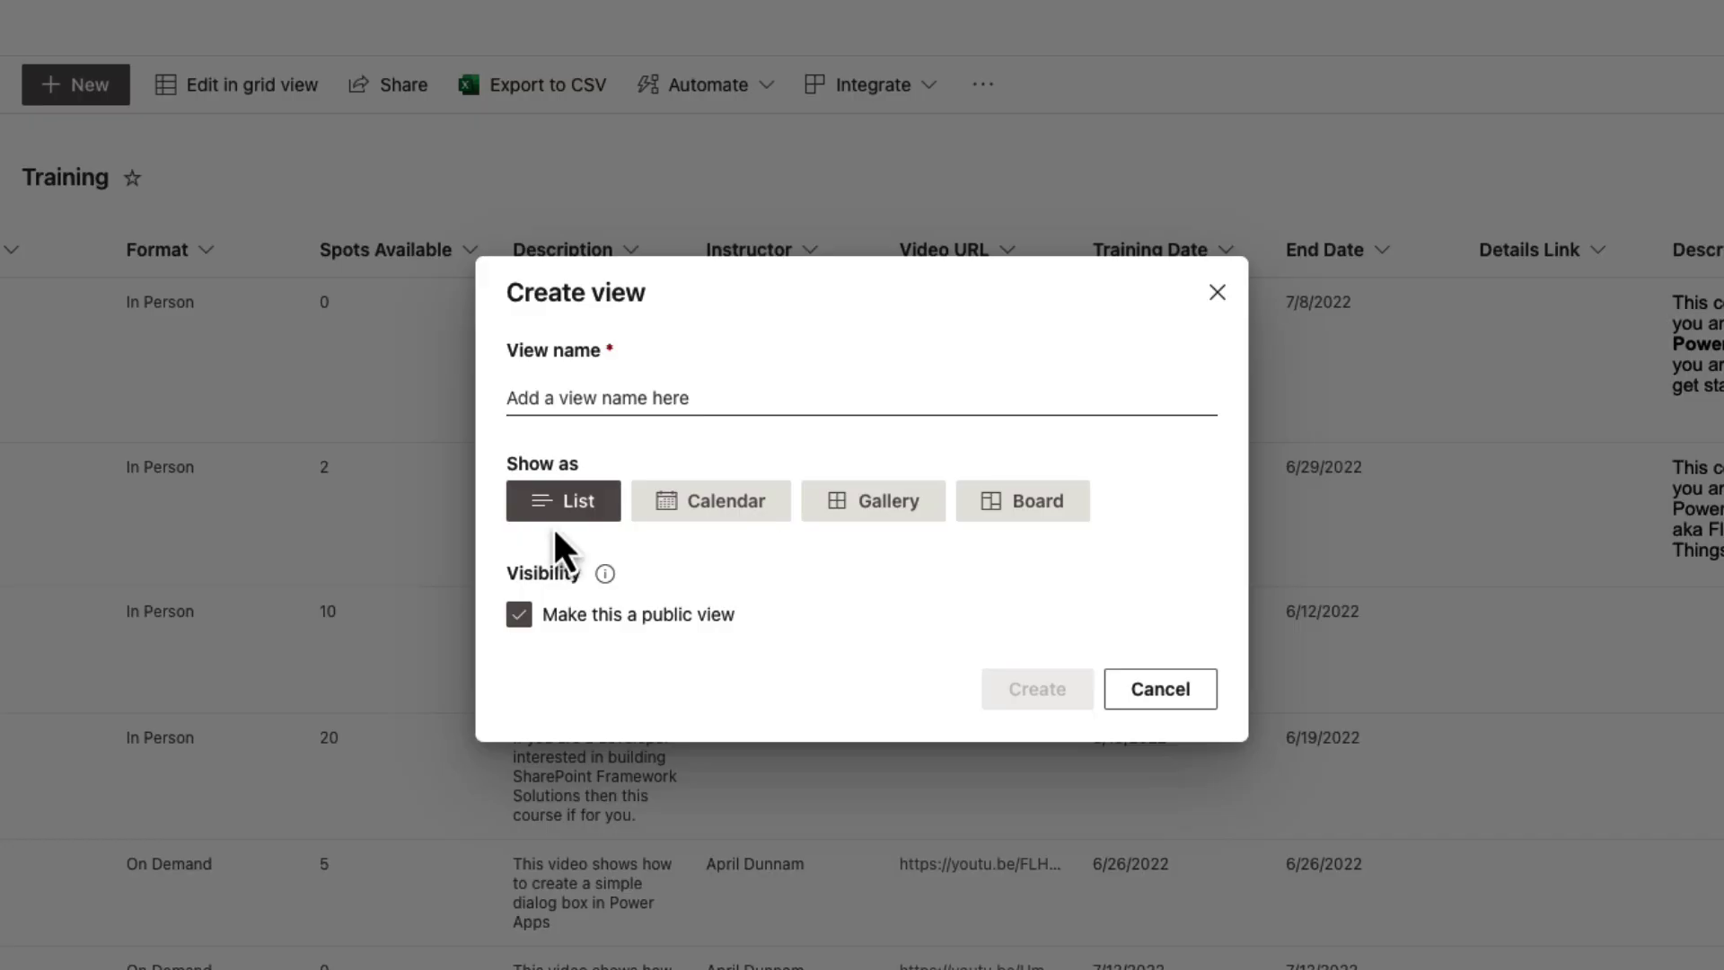
click(751, 516)
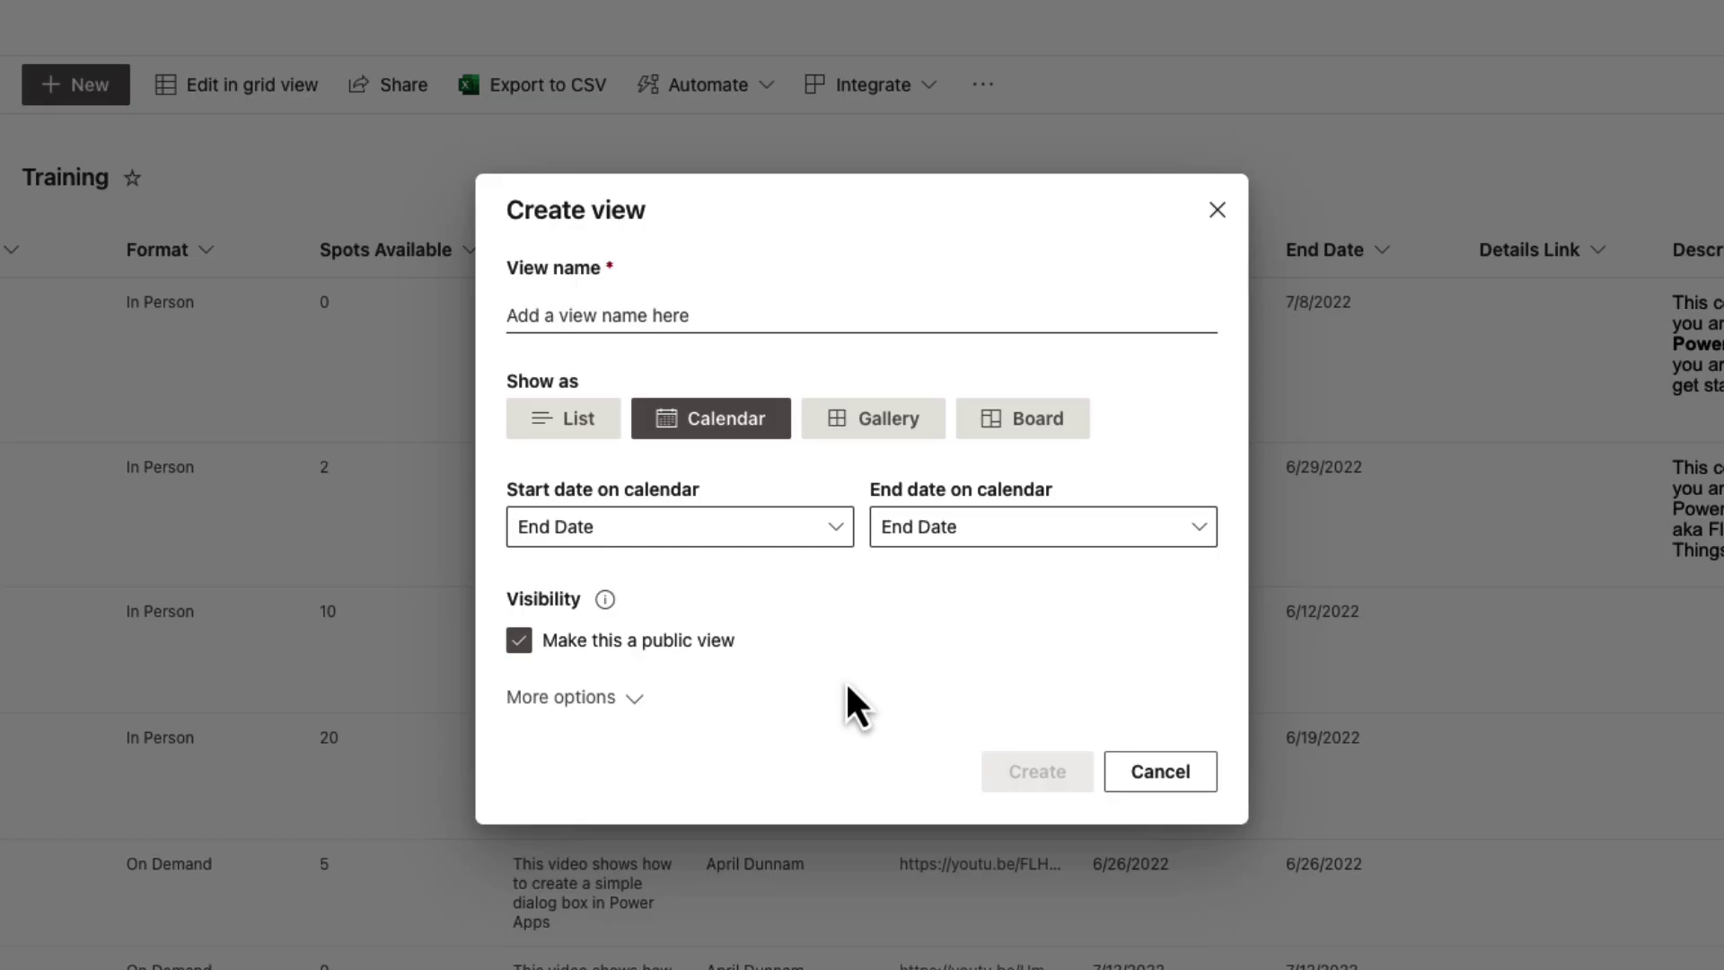
click(682, 315)
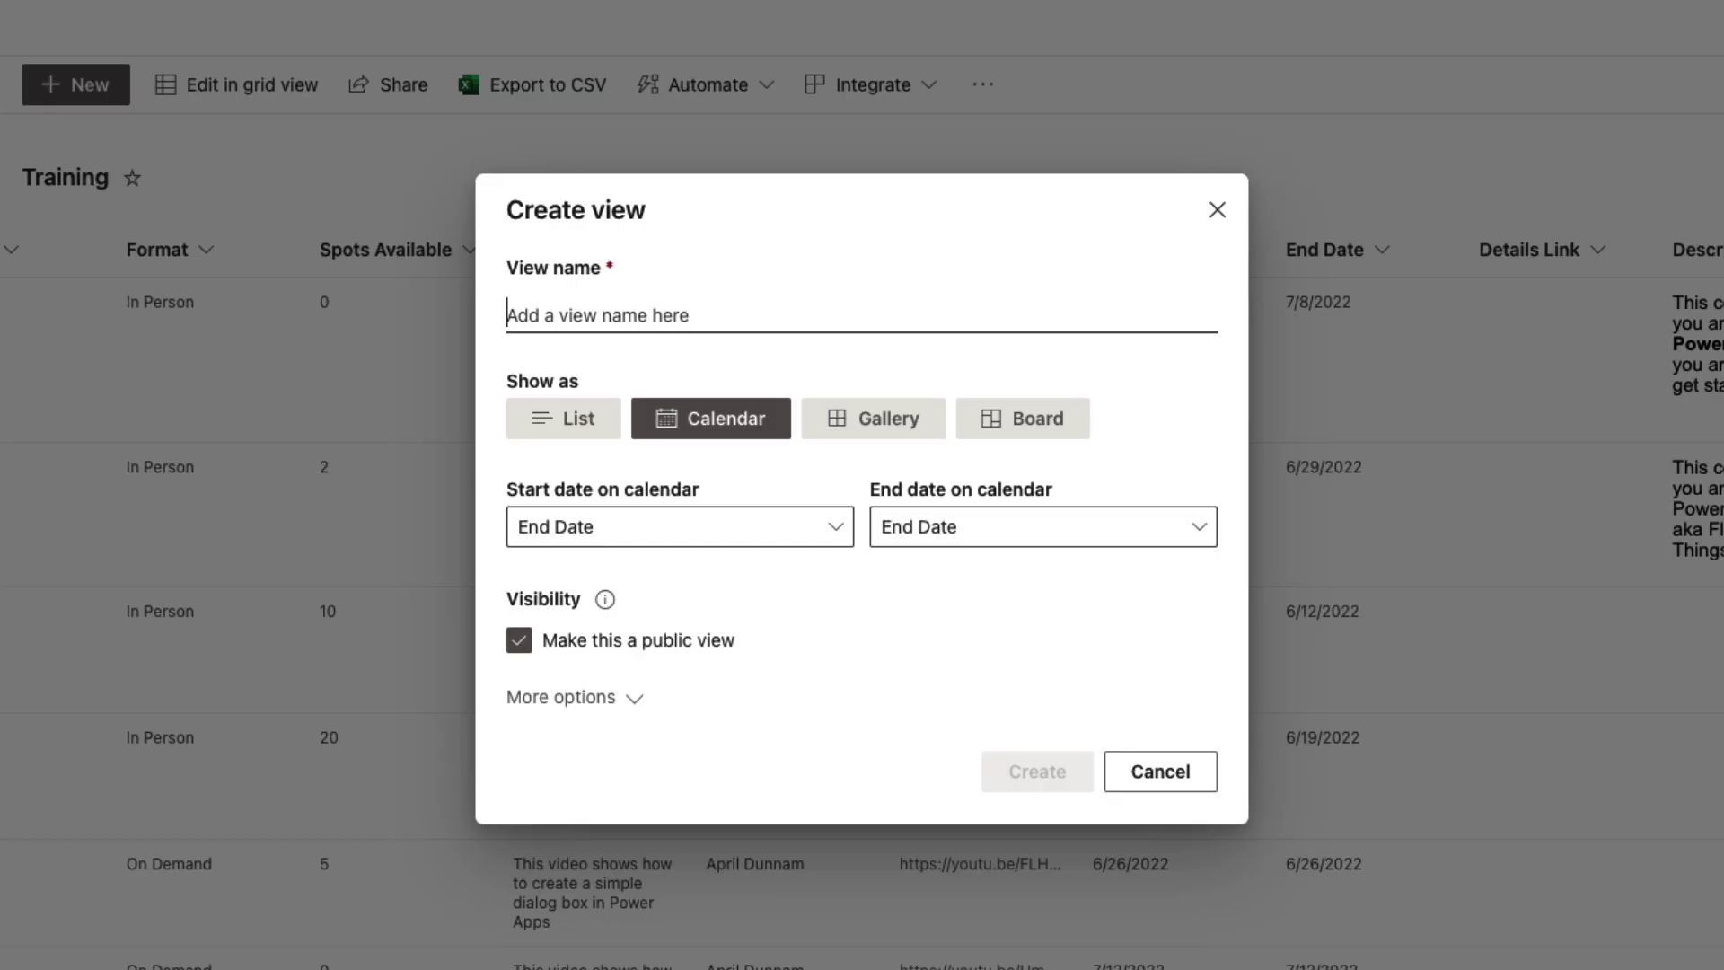
text(Training Calendar)
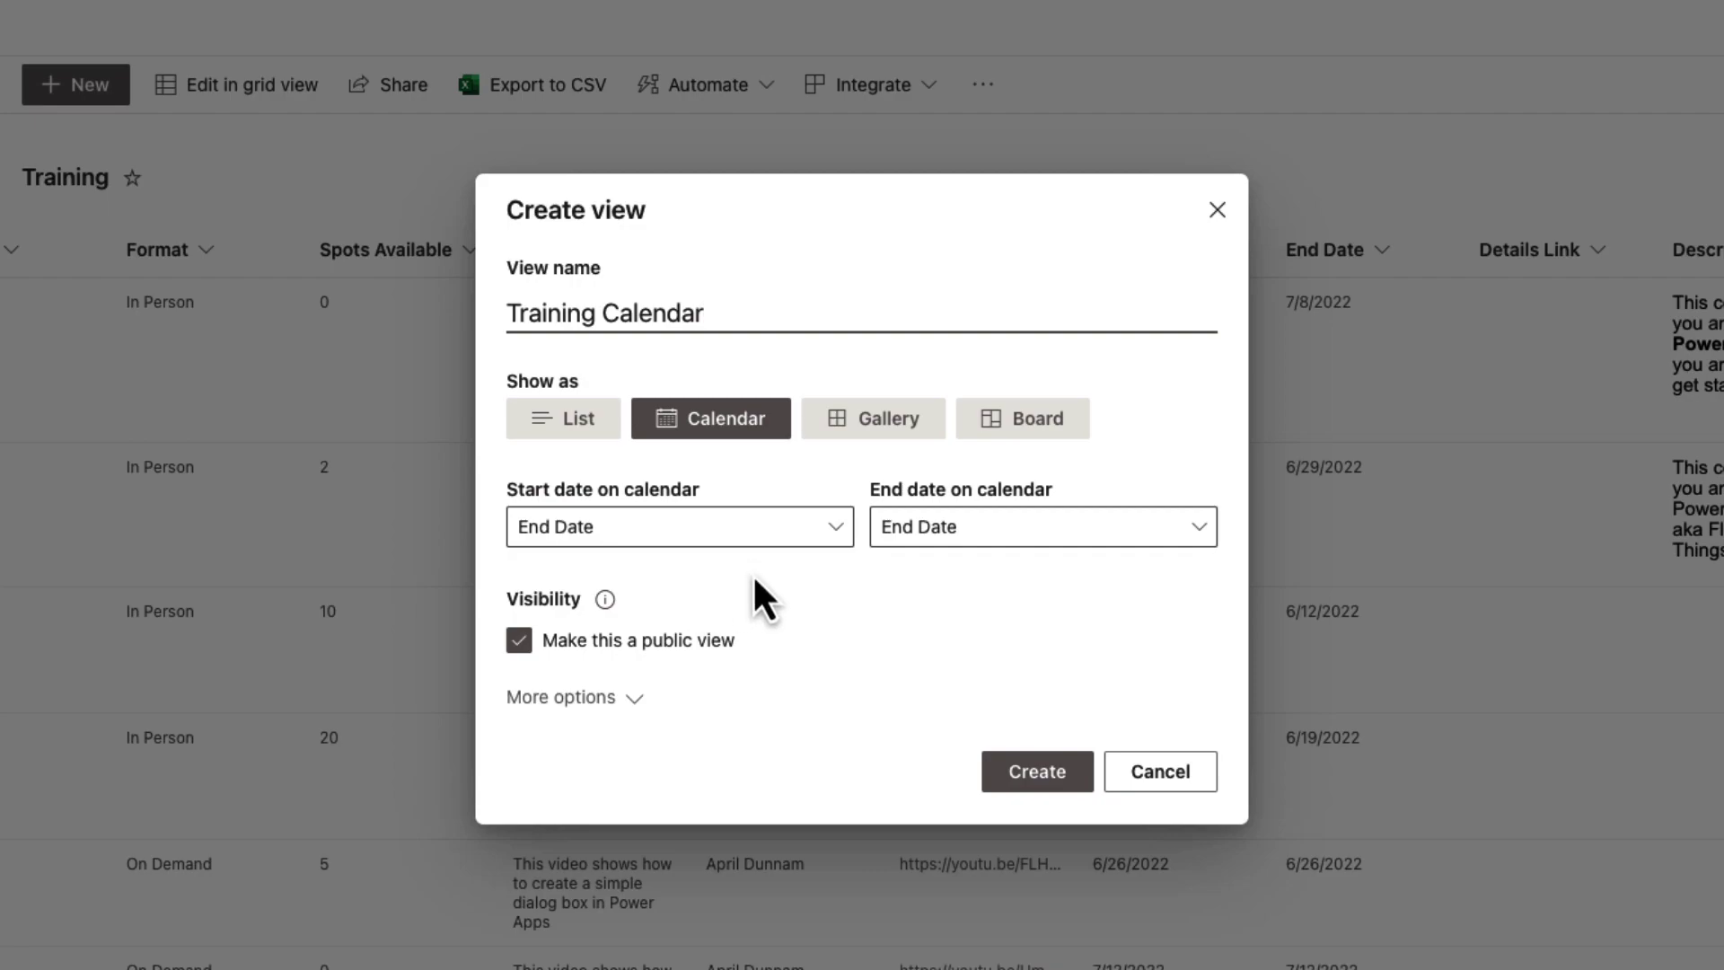
Set start to Training Date, end to End Date, title to Title, and create the view
click(812, 548)
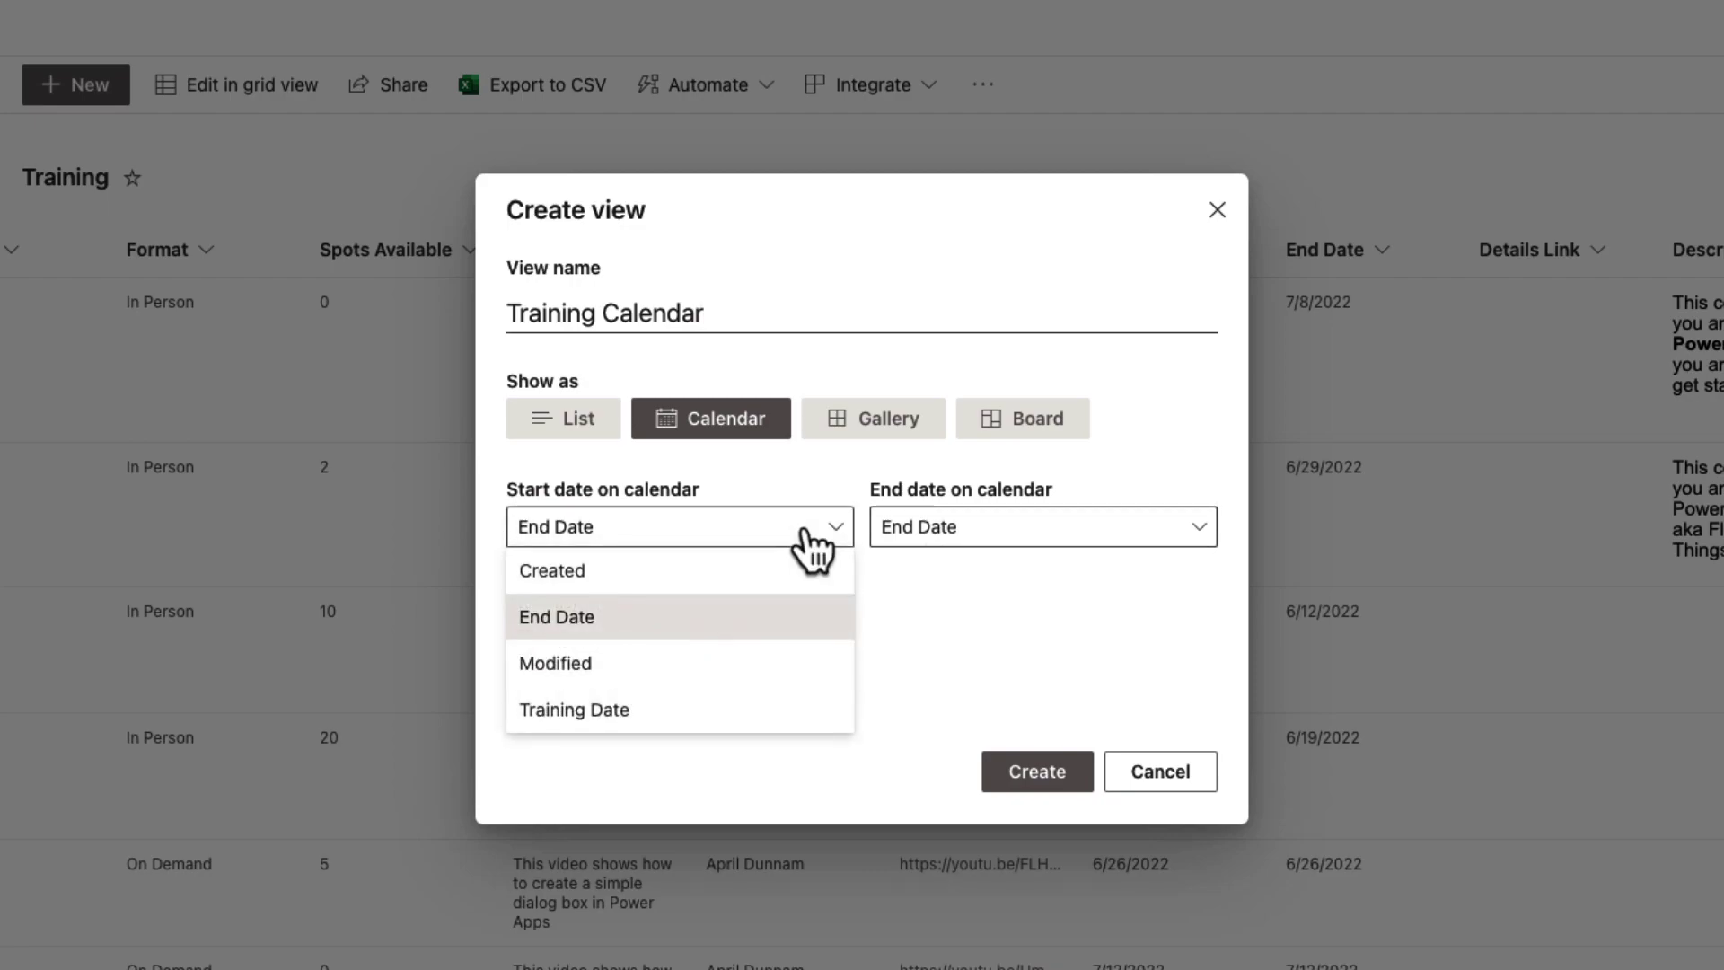
click(638, 711)
click(968, 550)
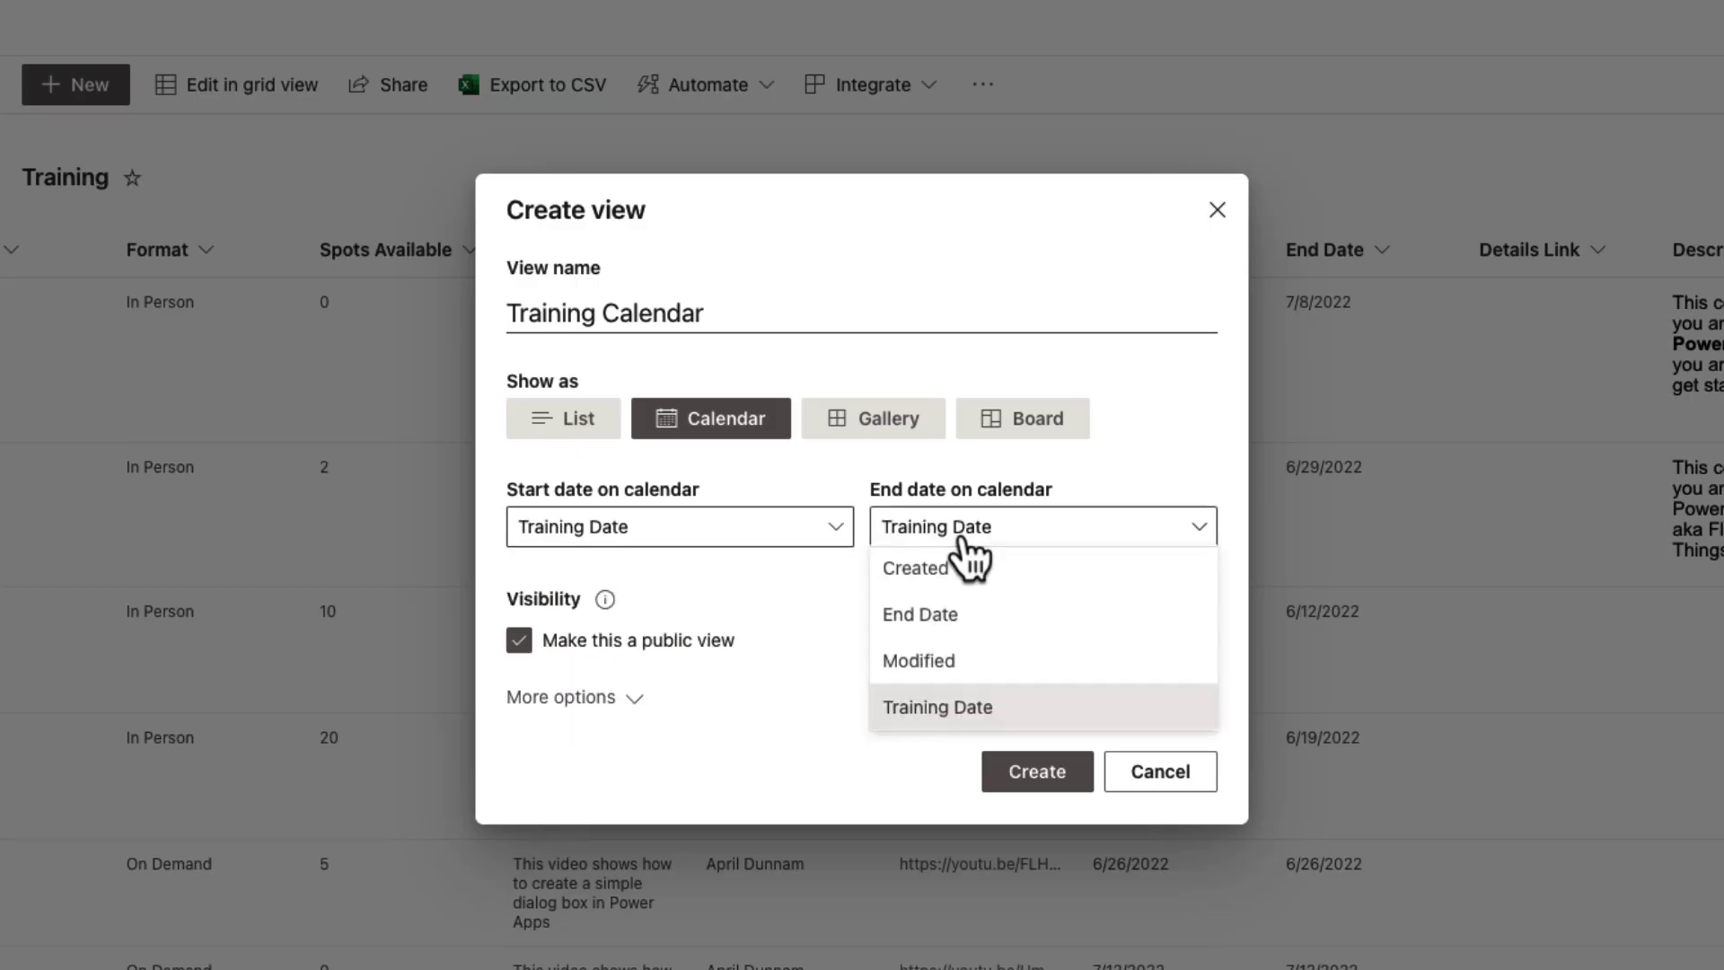
click(966, 630)
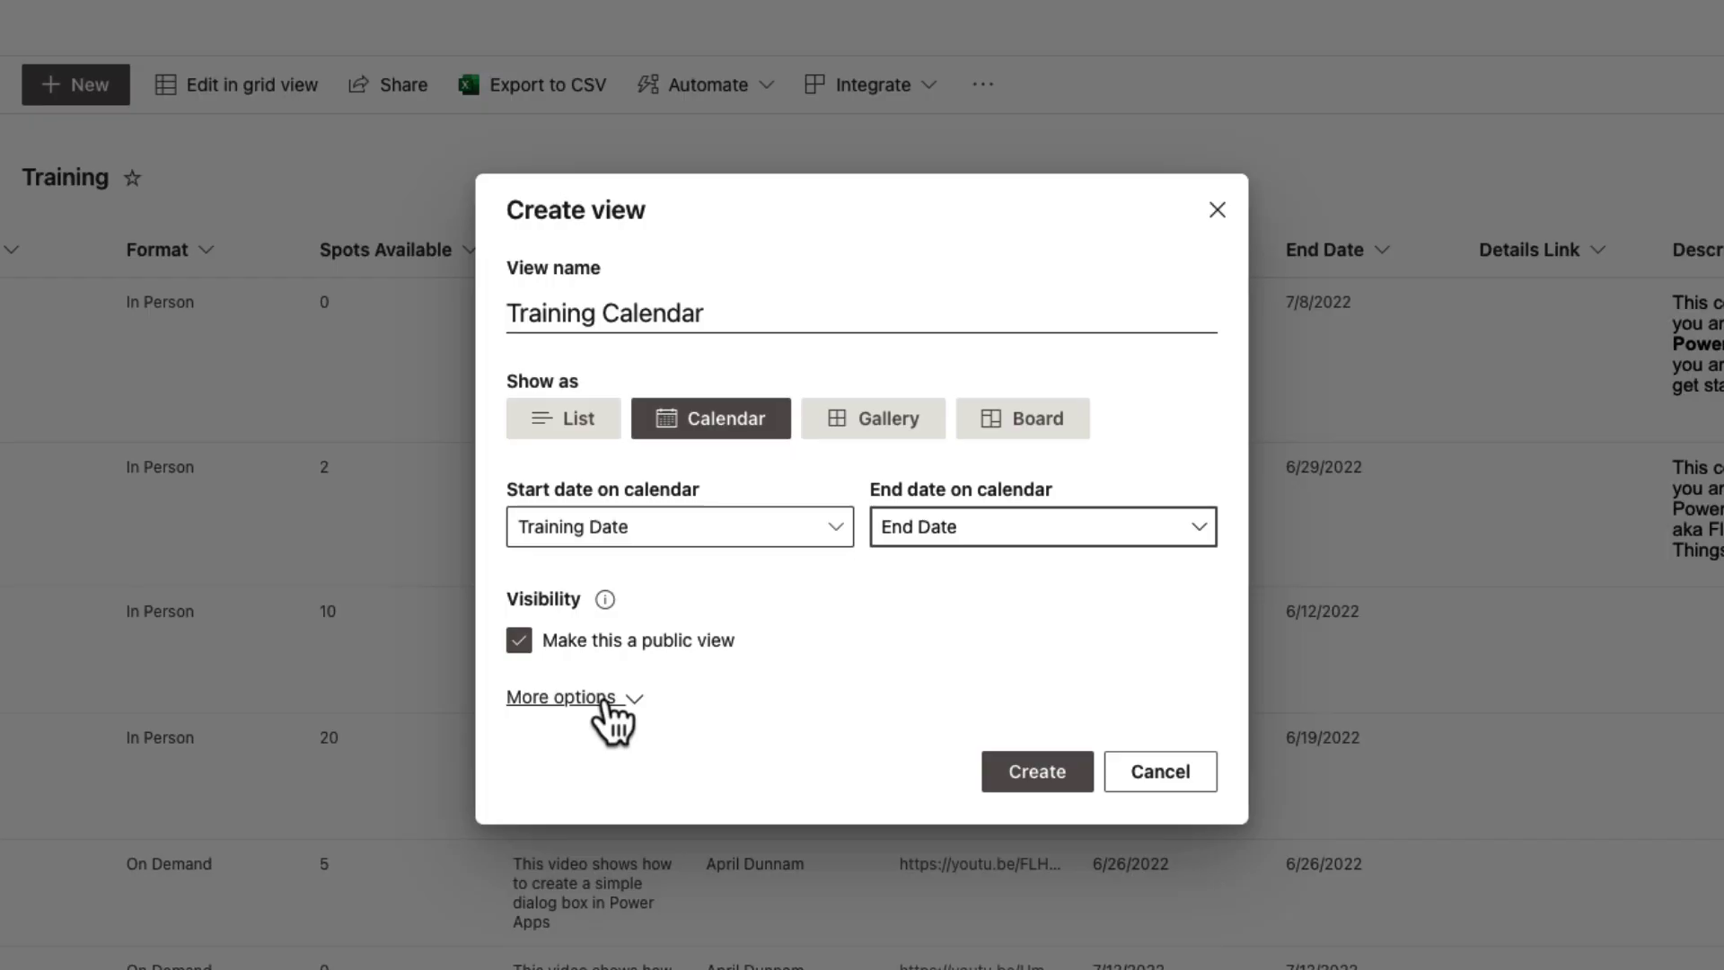
click(603, 699)
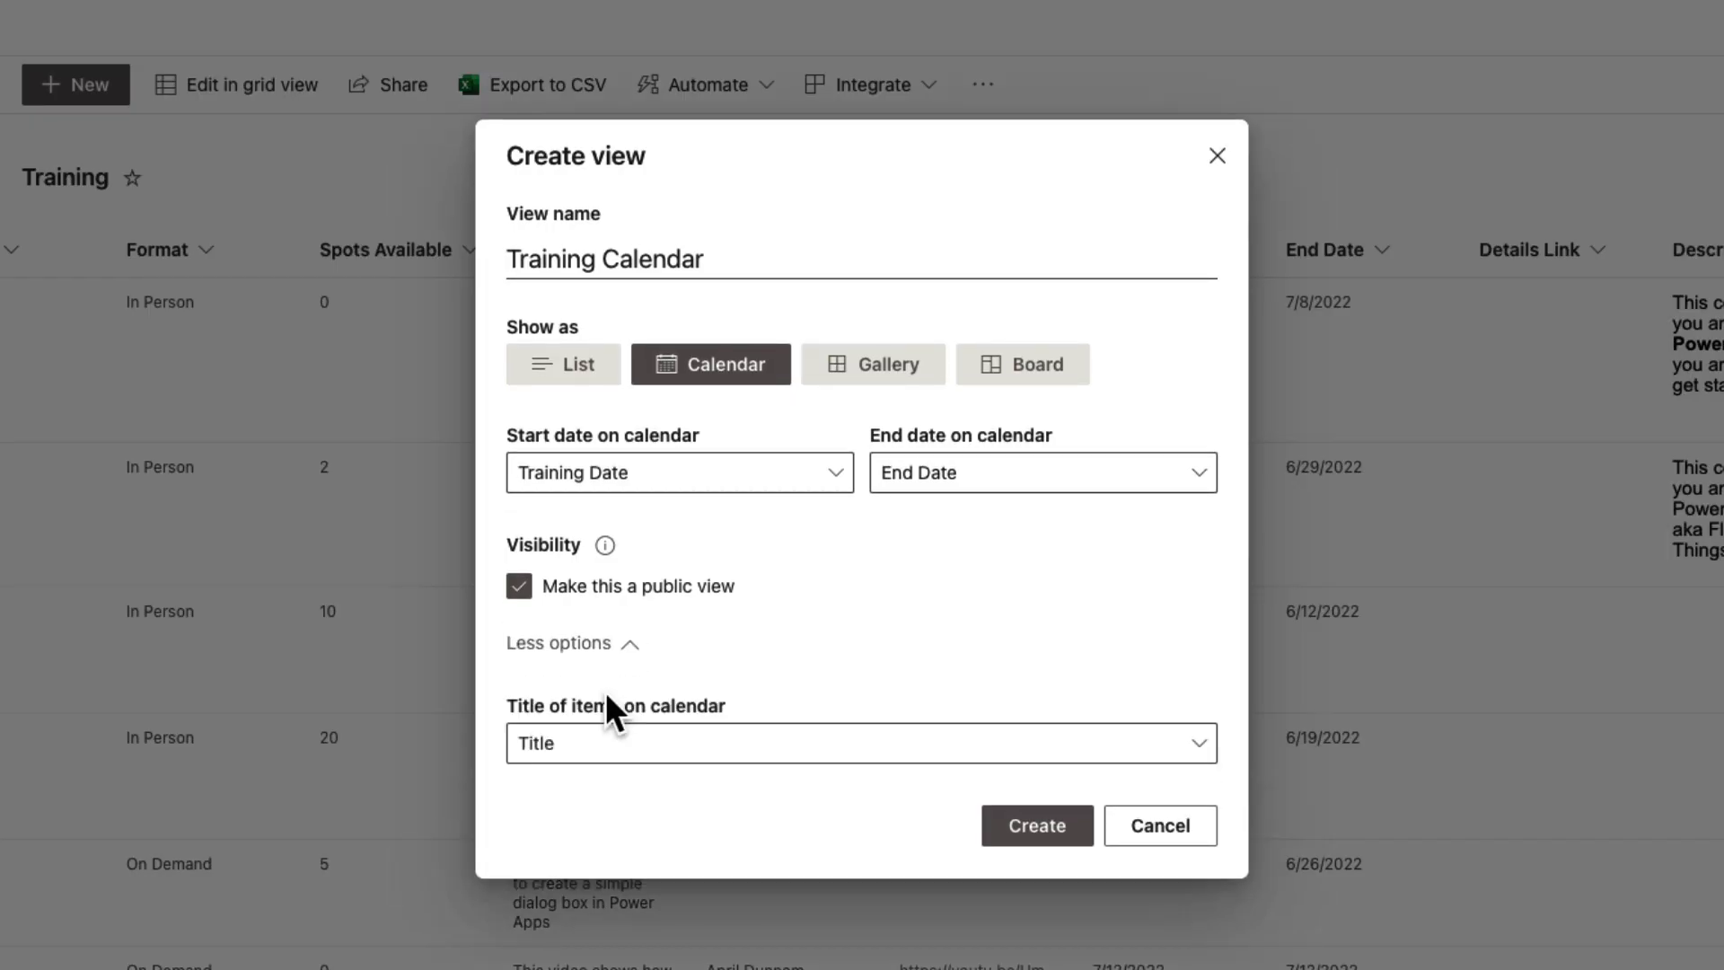
key(Return)
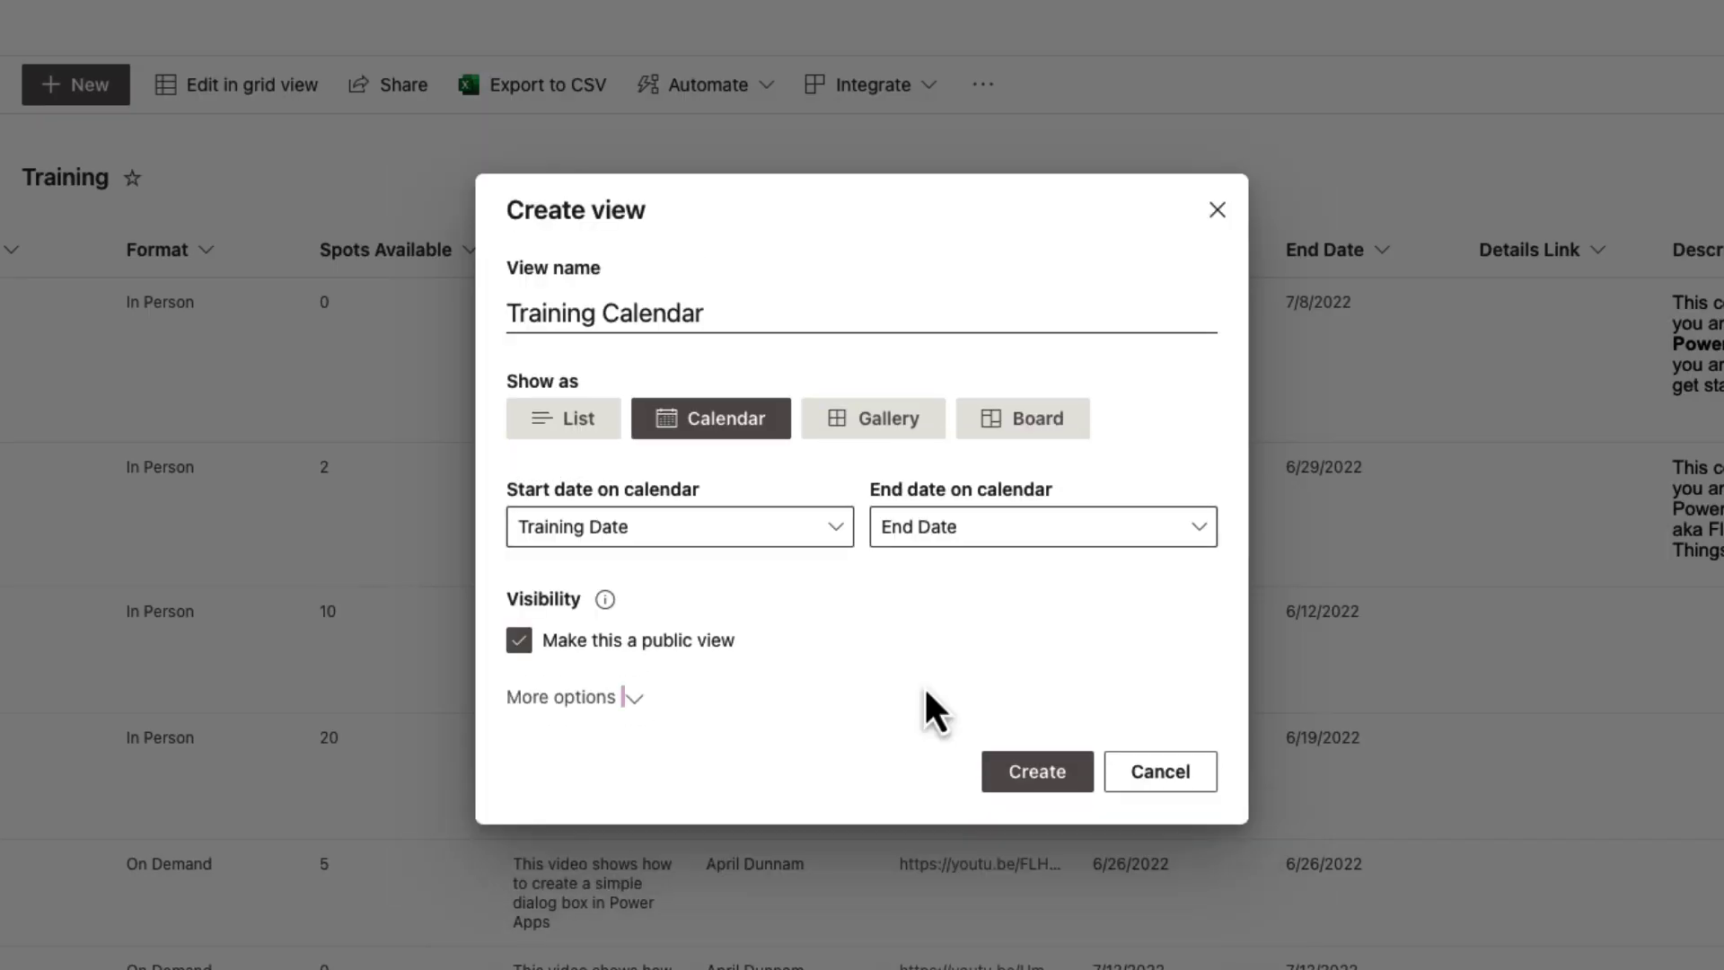
click(599, 710)
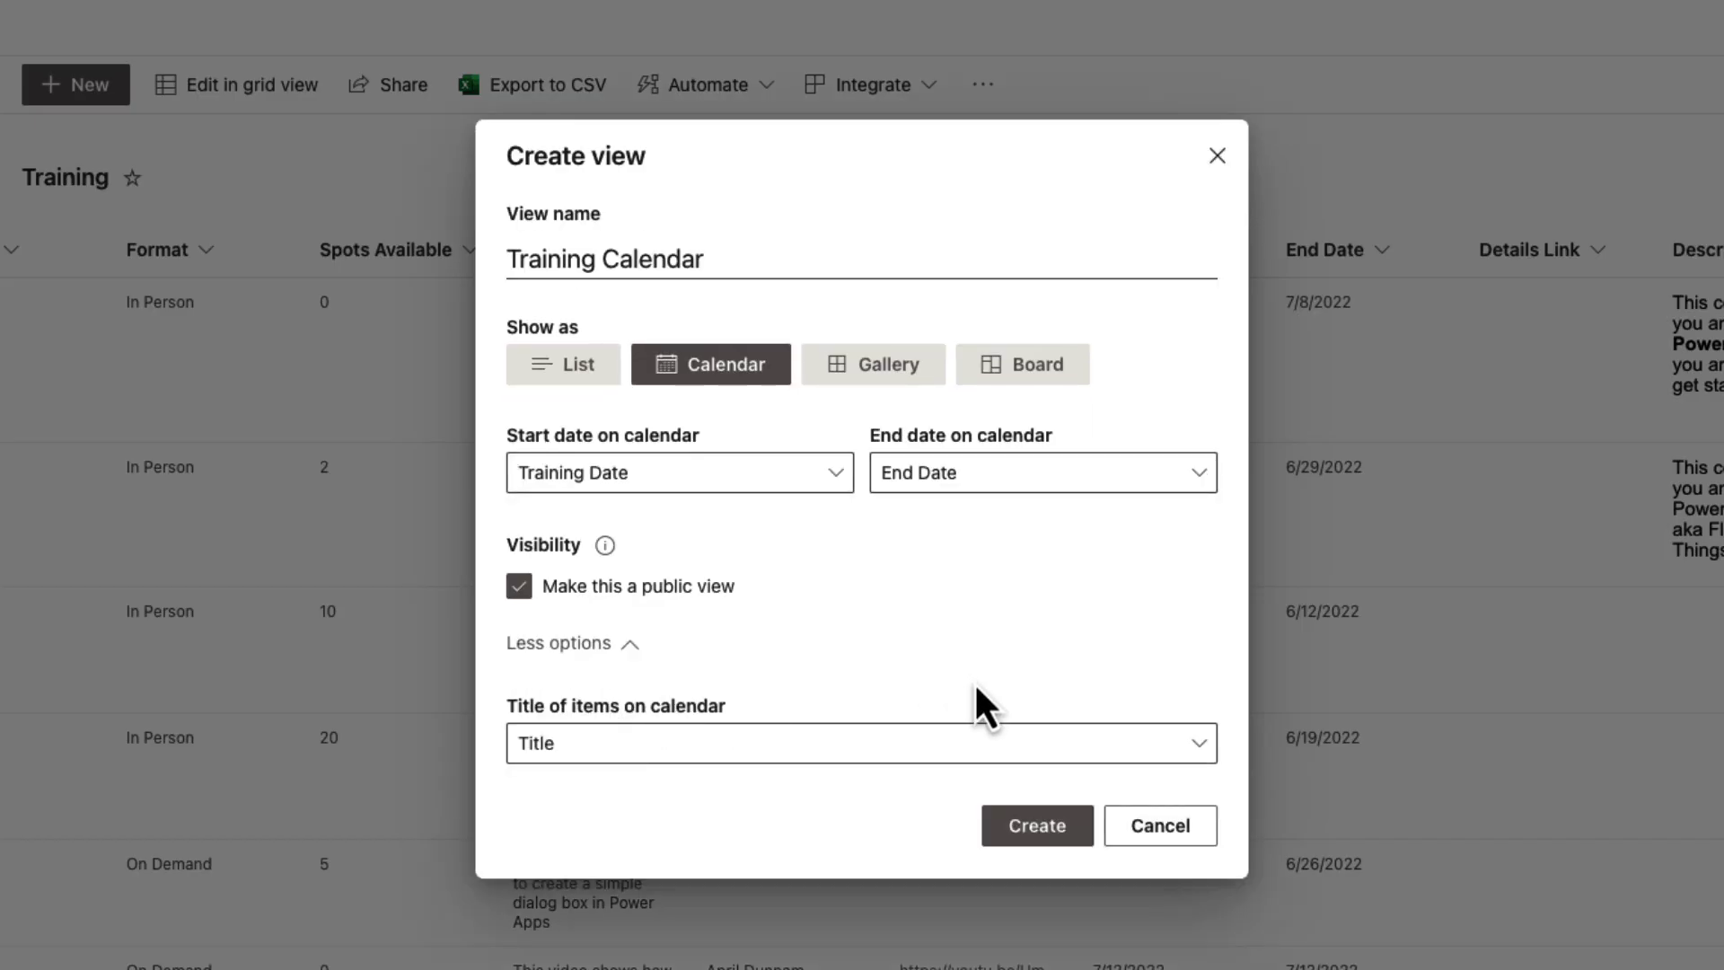
click(976, 764)
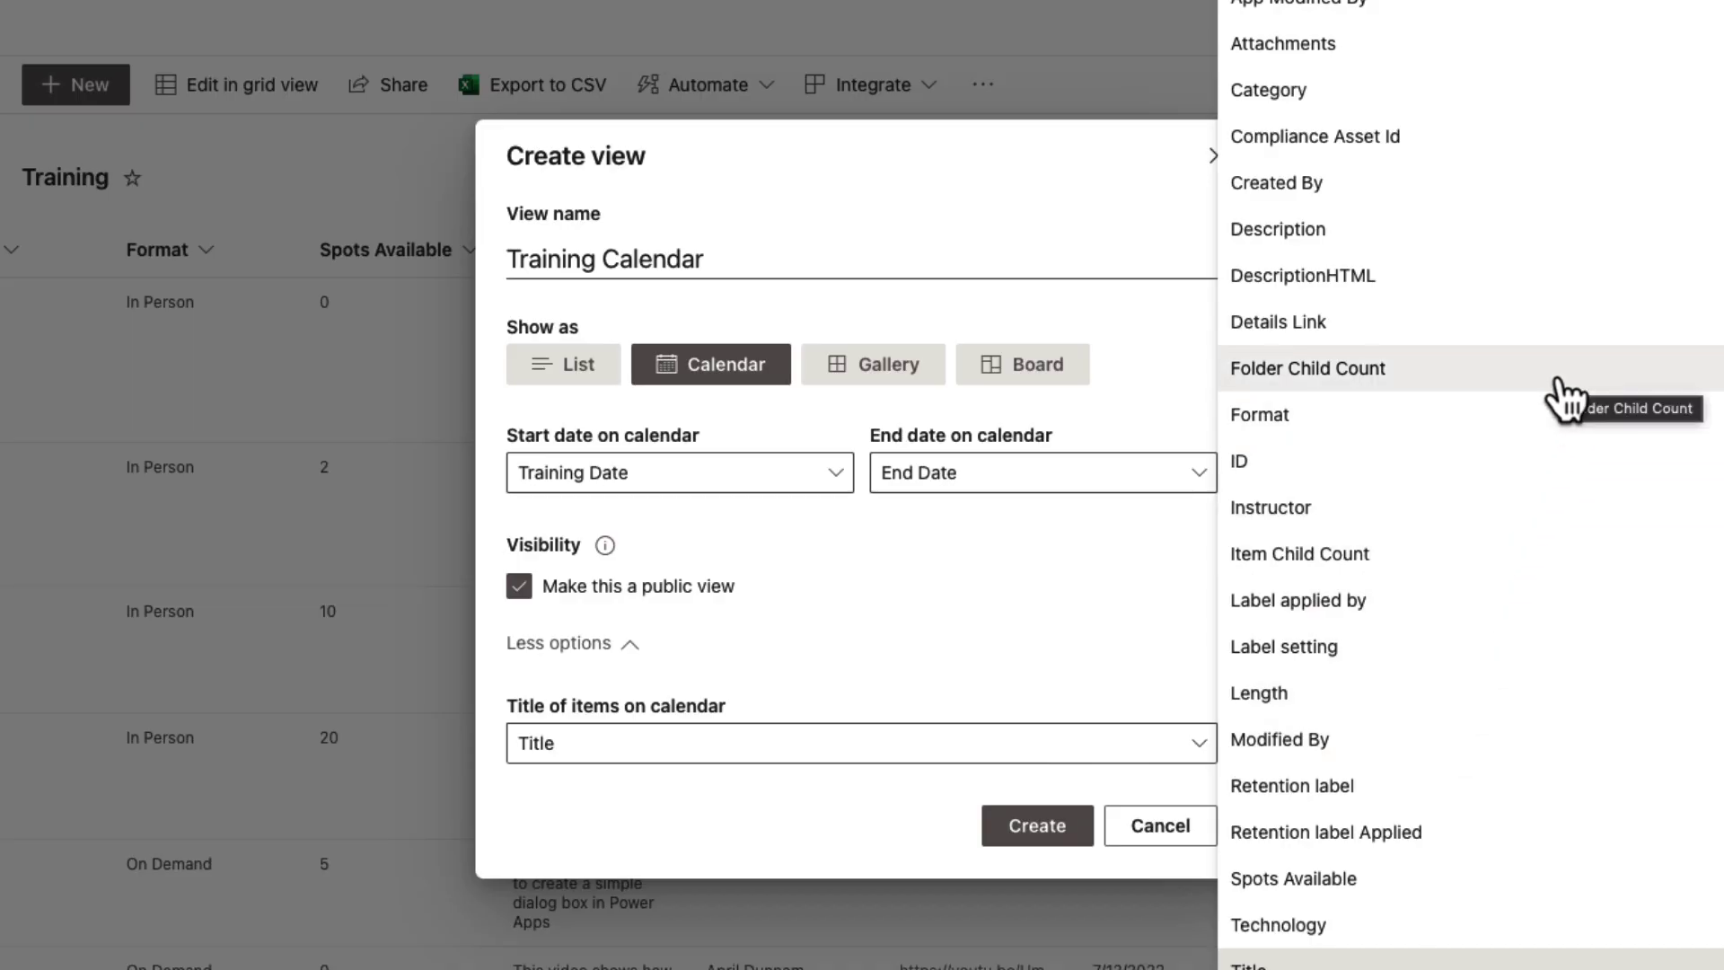
click(1058, 826)
click(1047, 828)
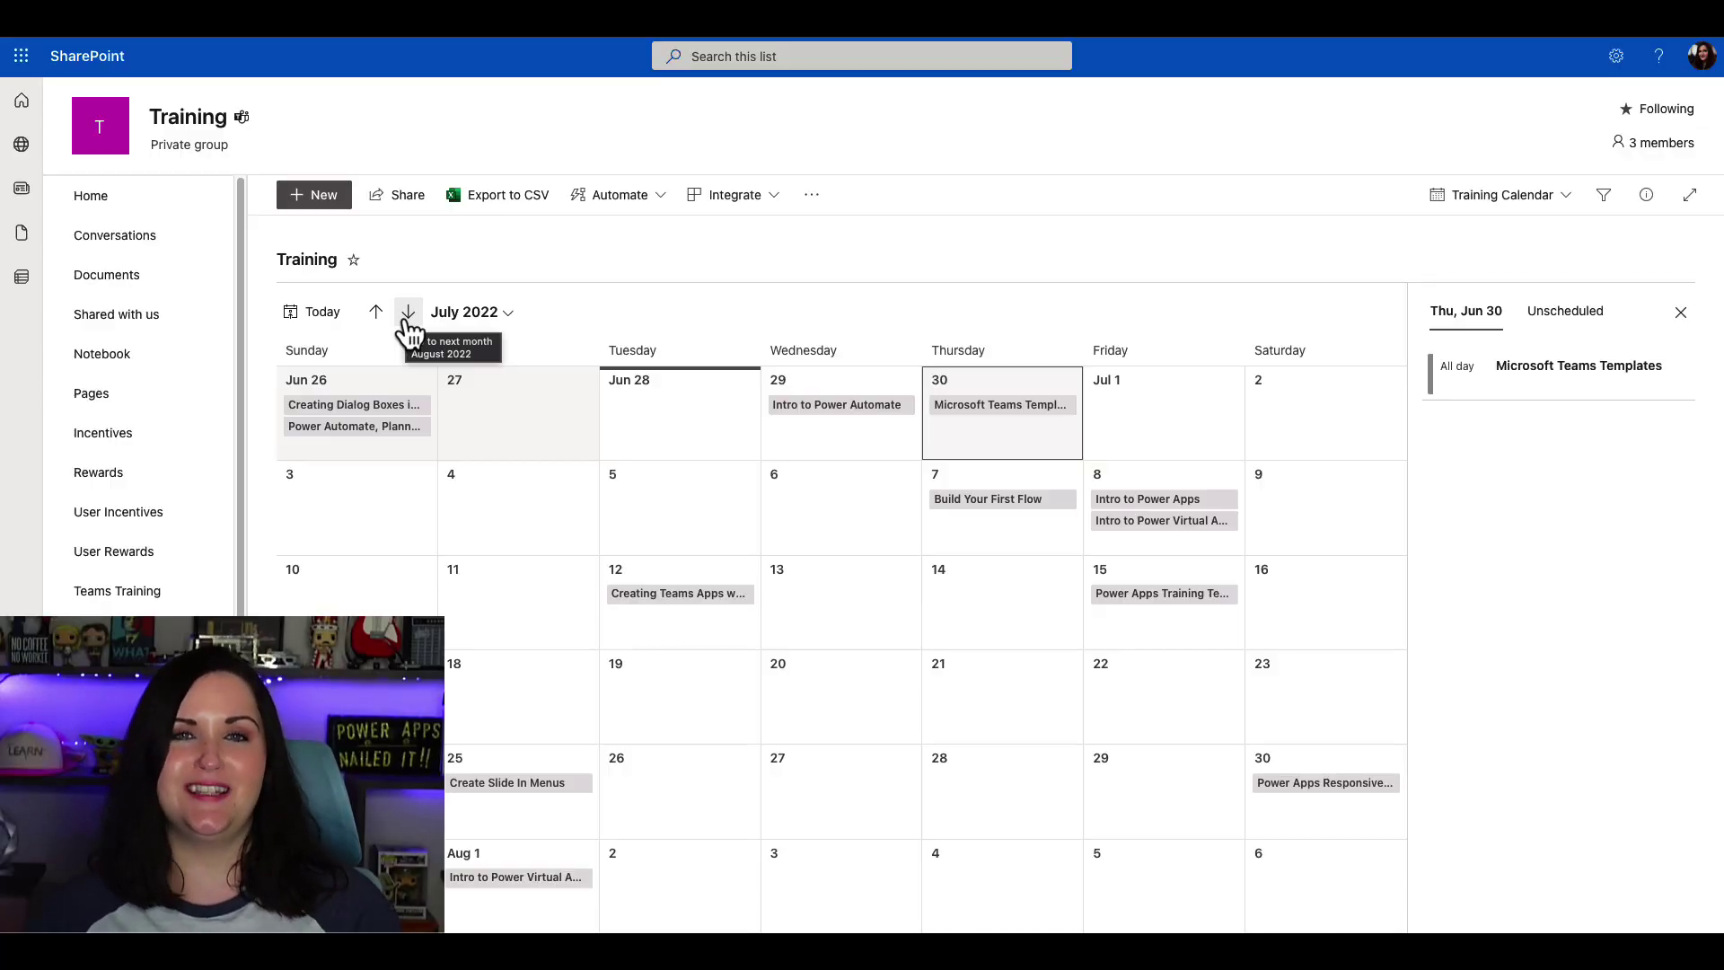
Check the previous month, return to July 2022, then switch the list to All Items
click(408, 311)
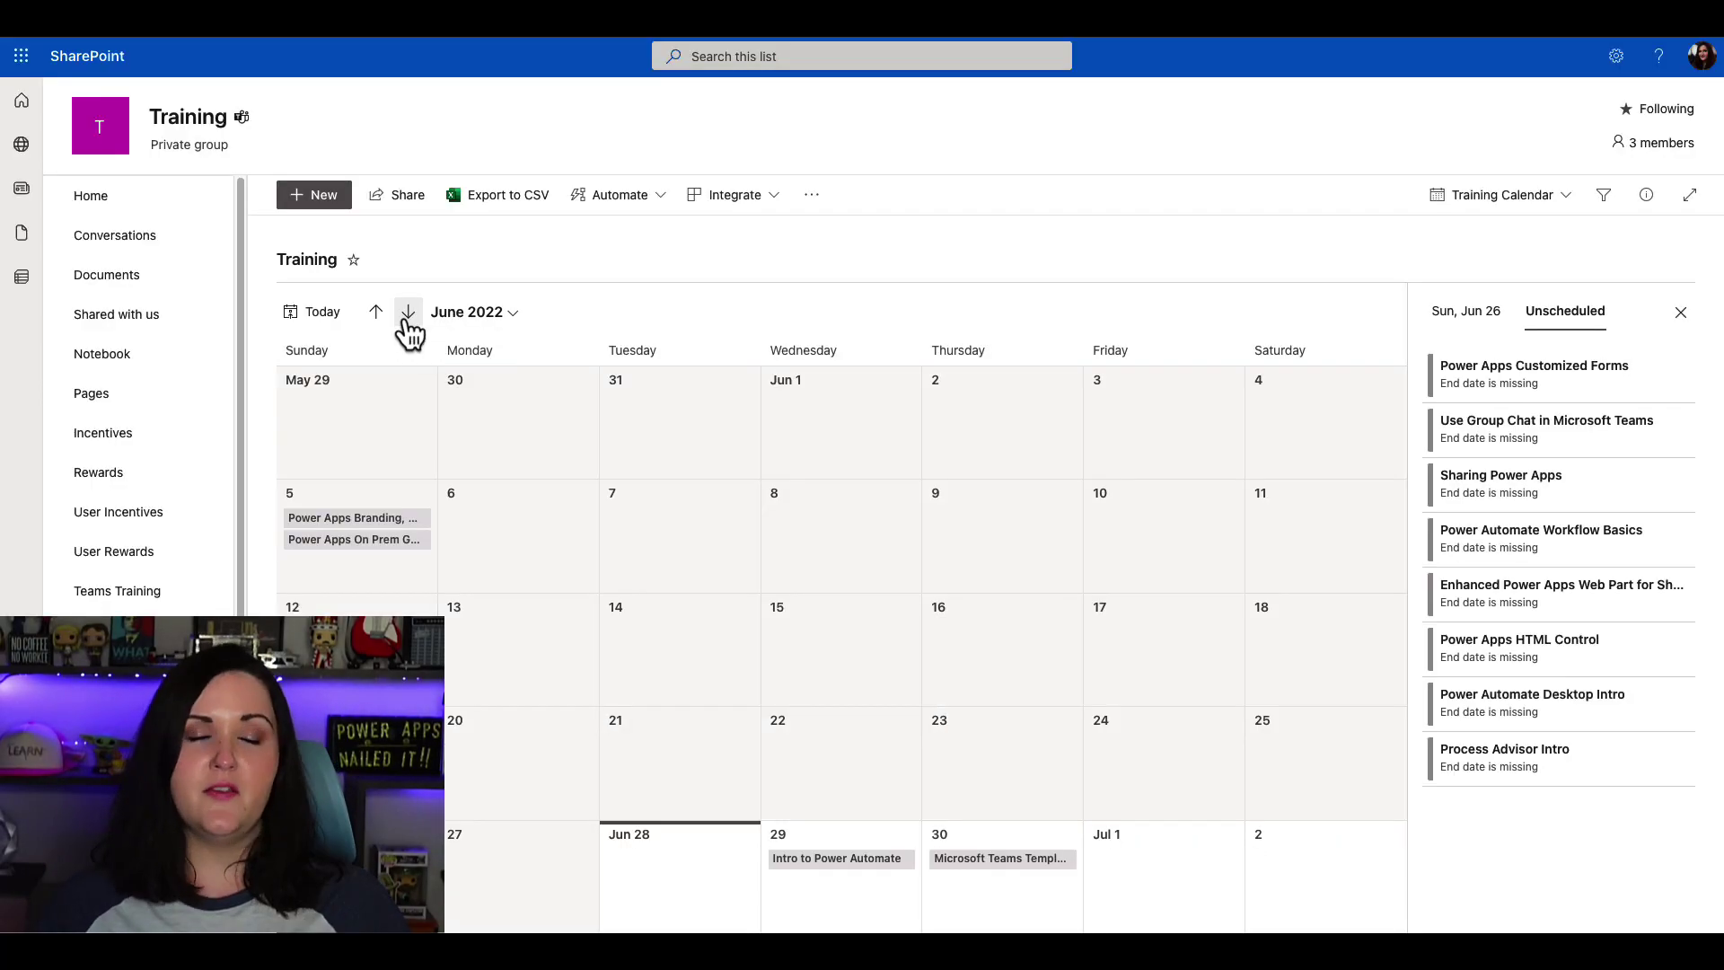
click(408, 312)
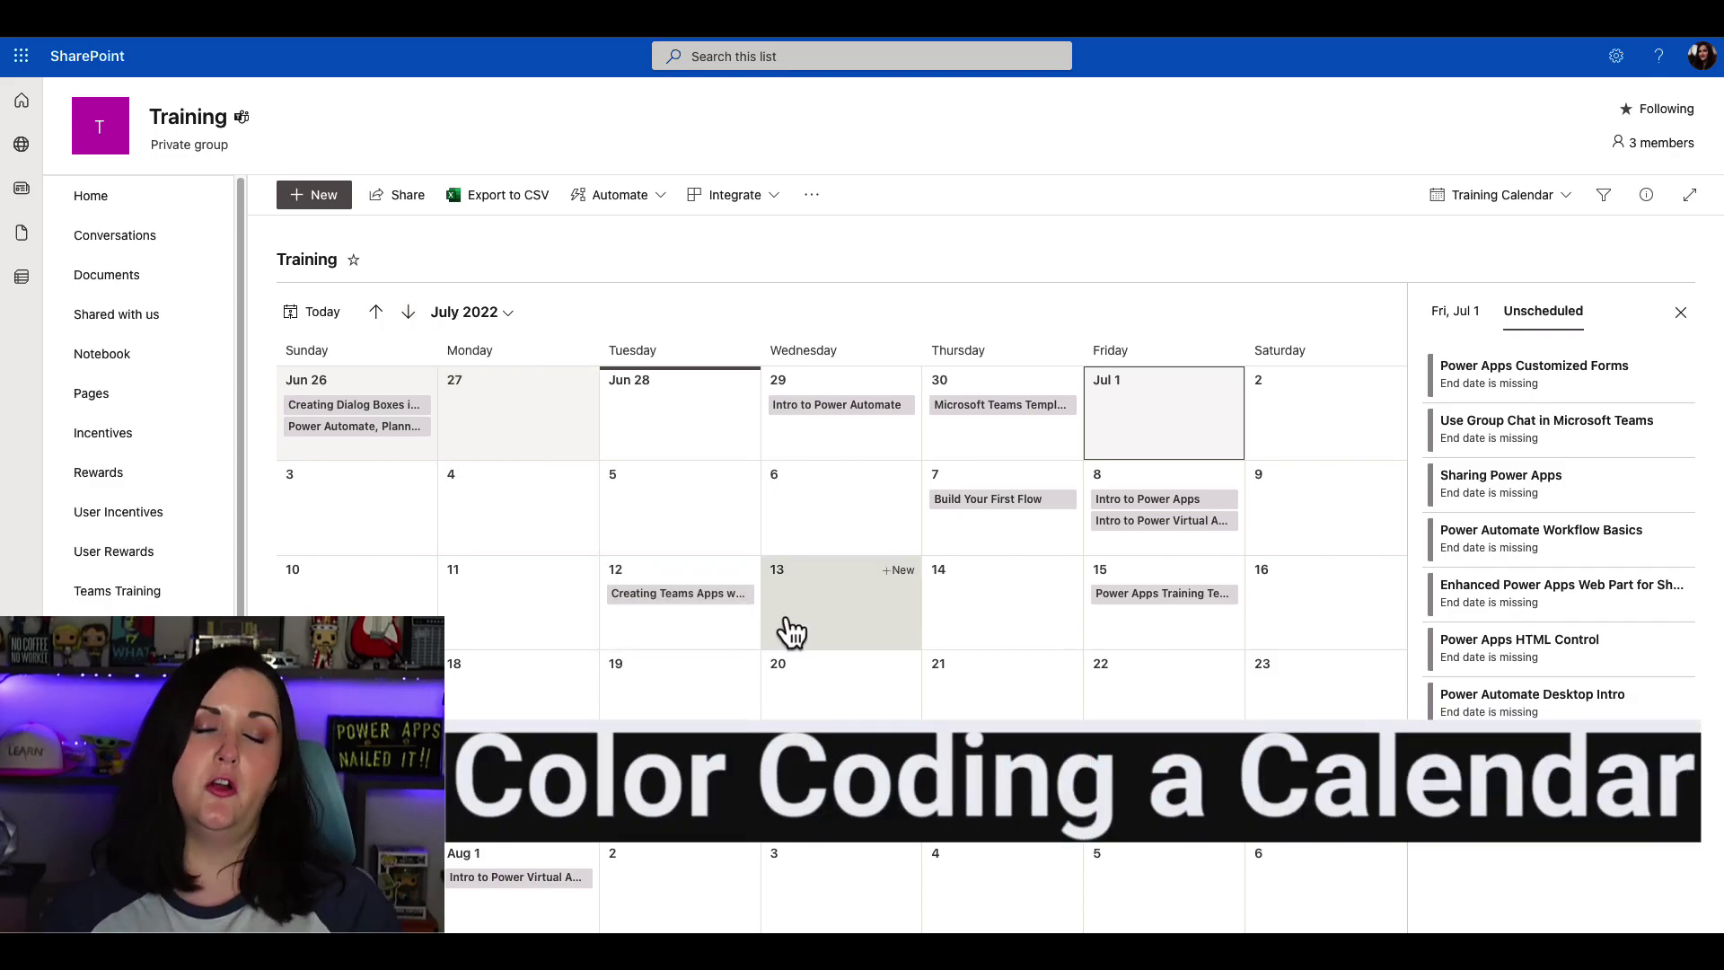
click(1512, 195)
click(1517, 273)
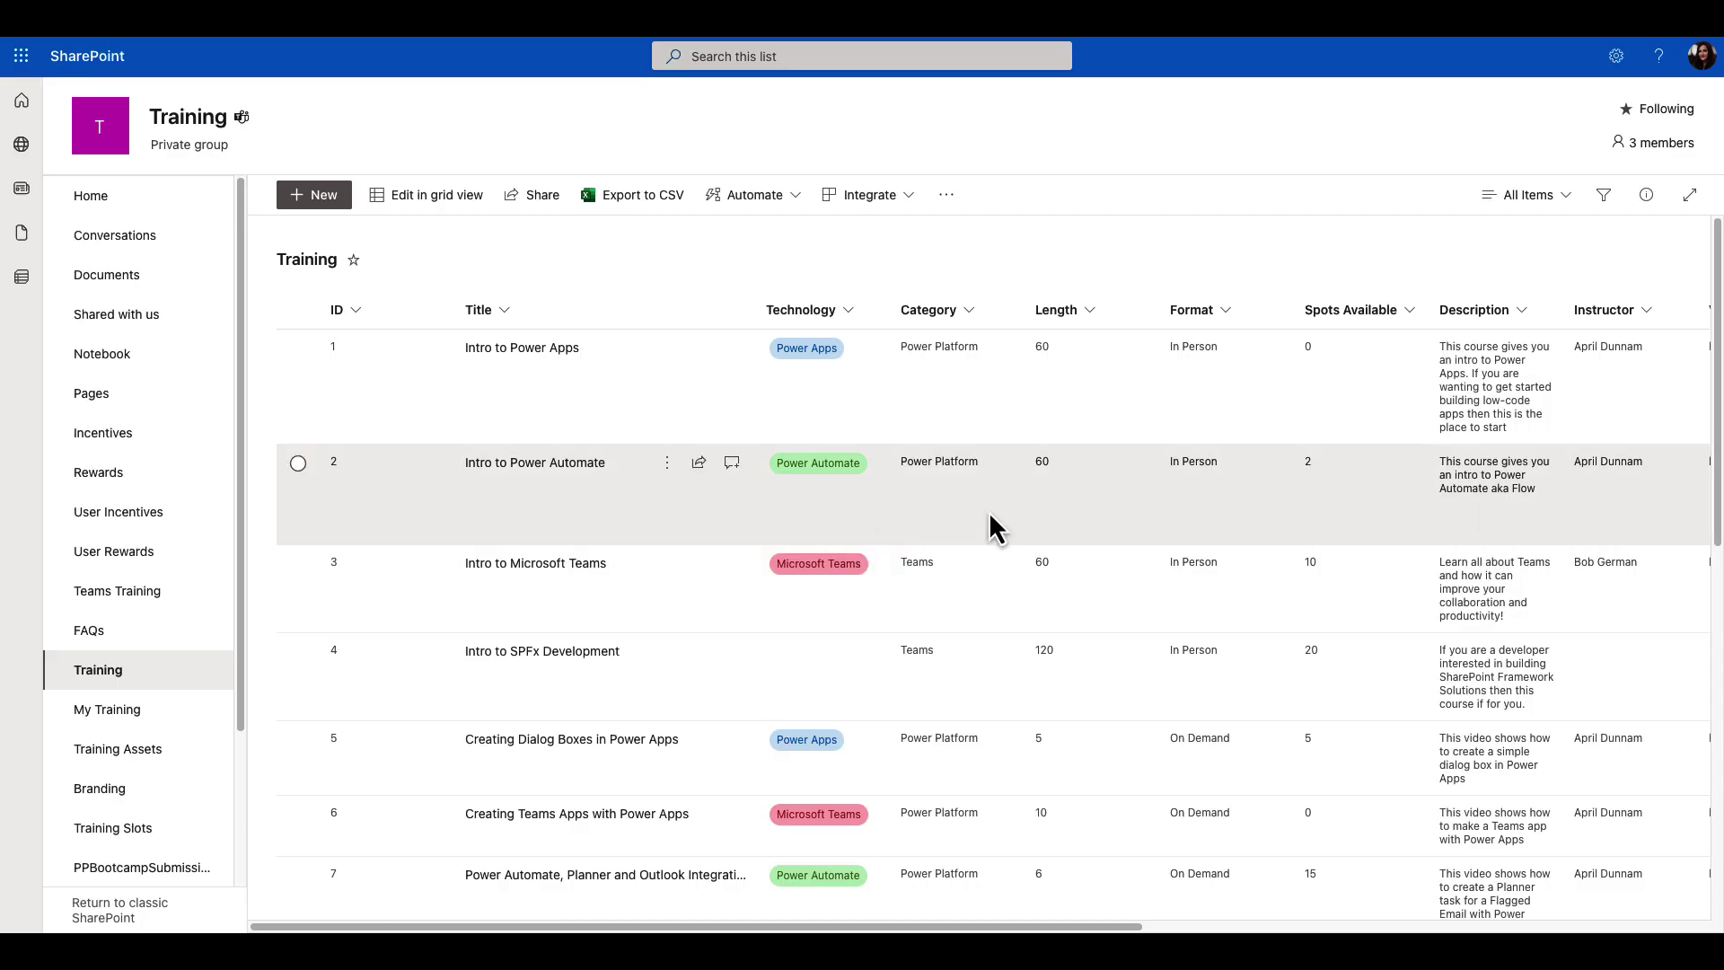
Switch to the Training Calendar view and open its view options menu
click(1517, 203)
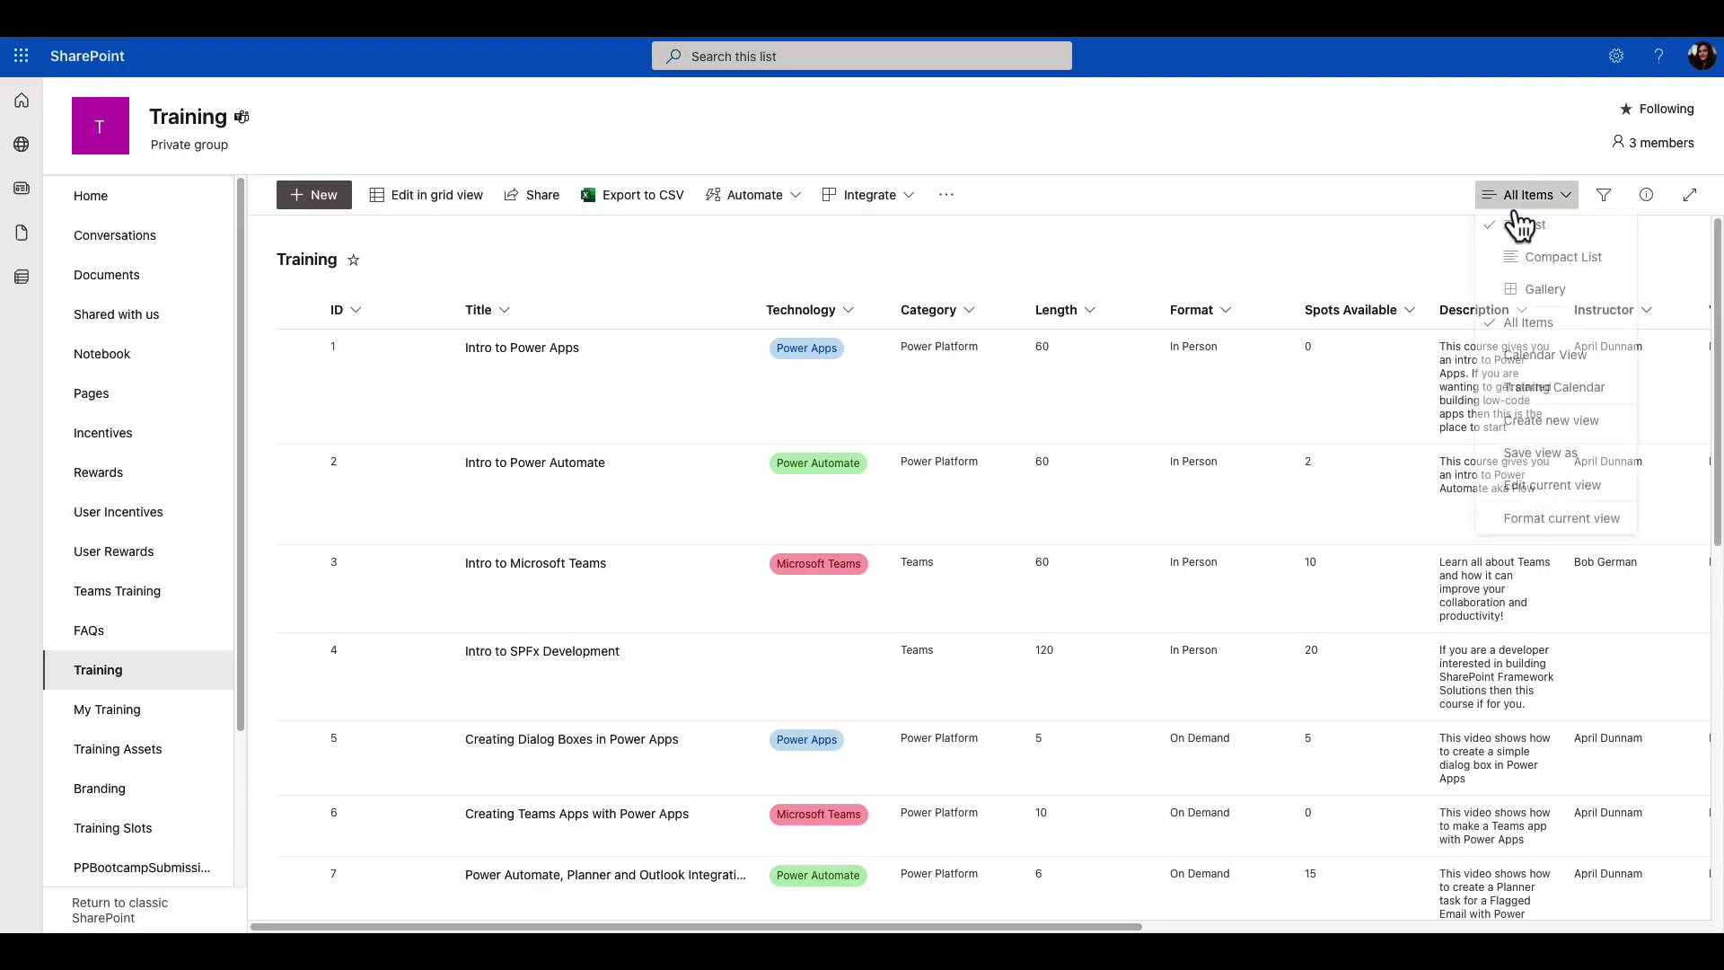
click(1585, 392)
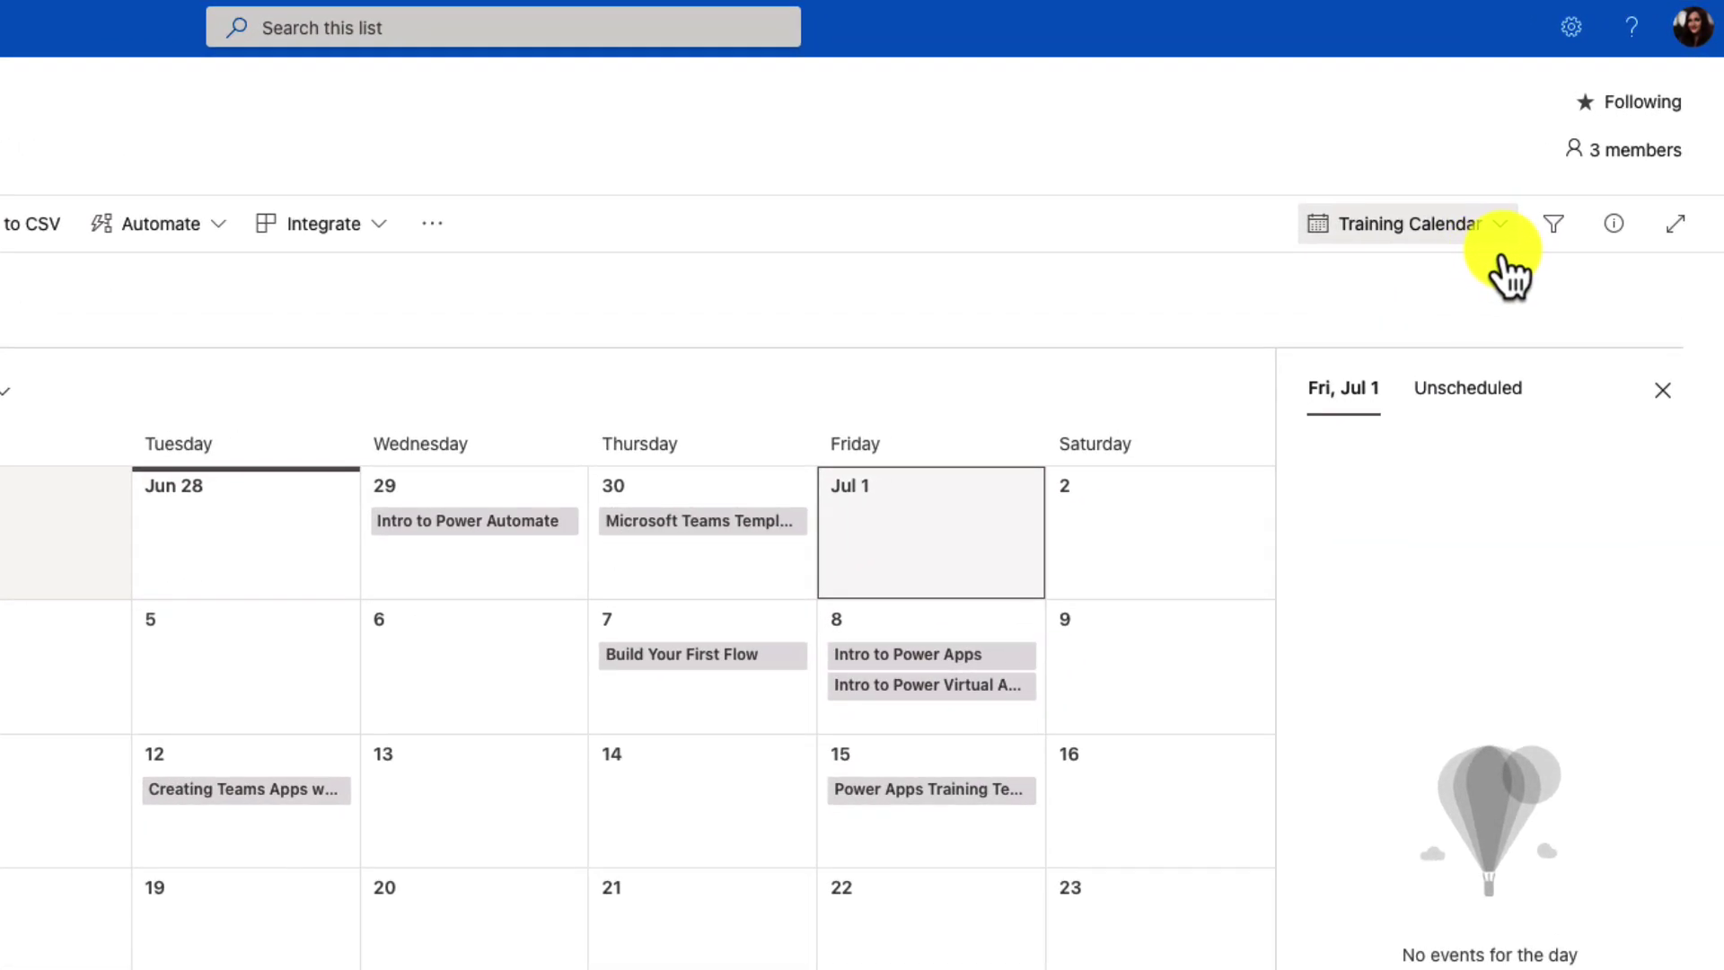
click(1511, 268)
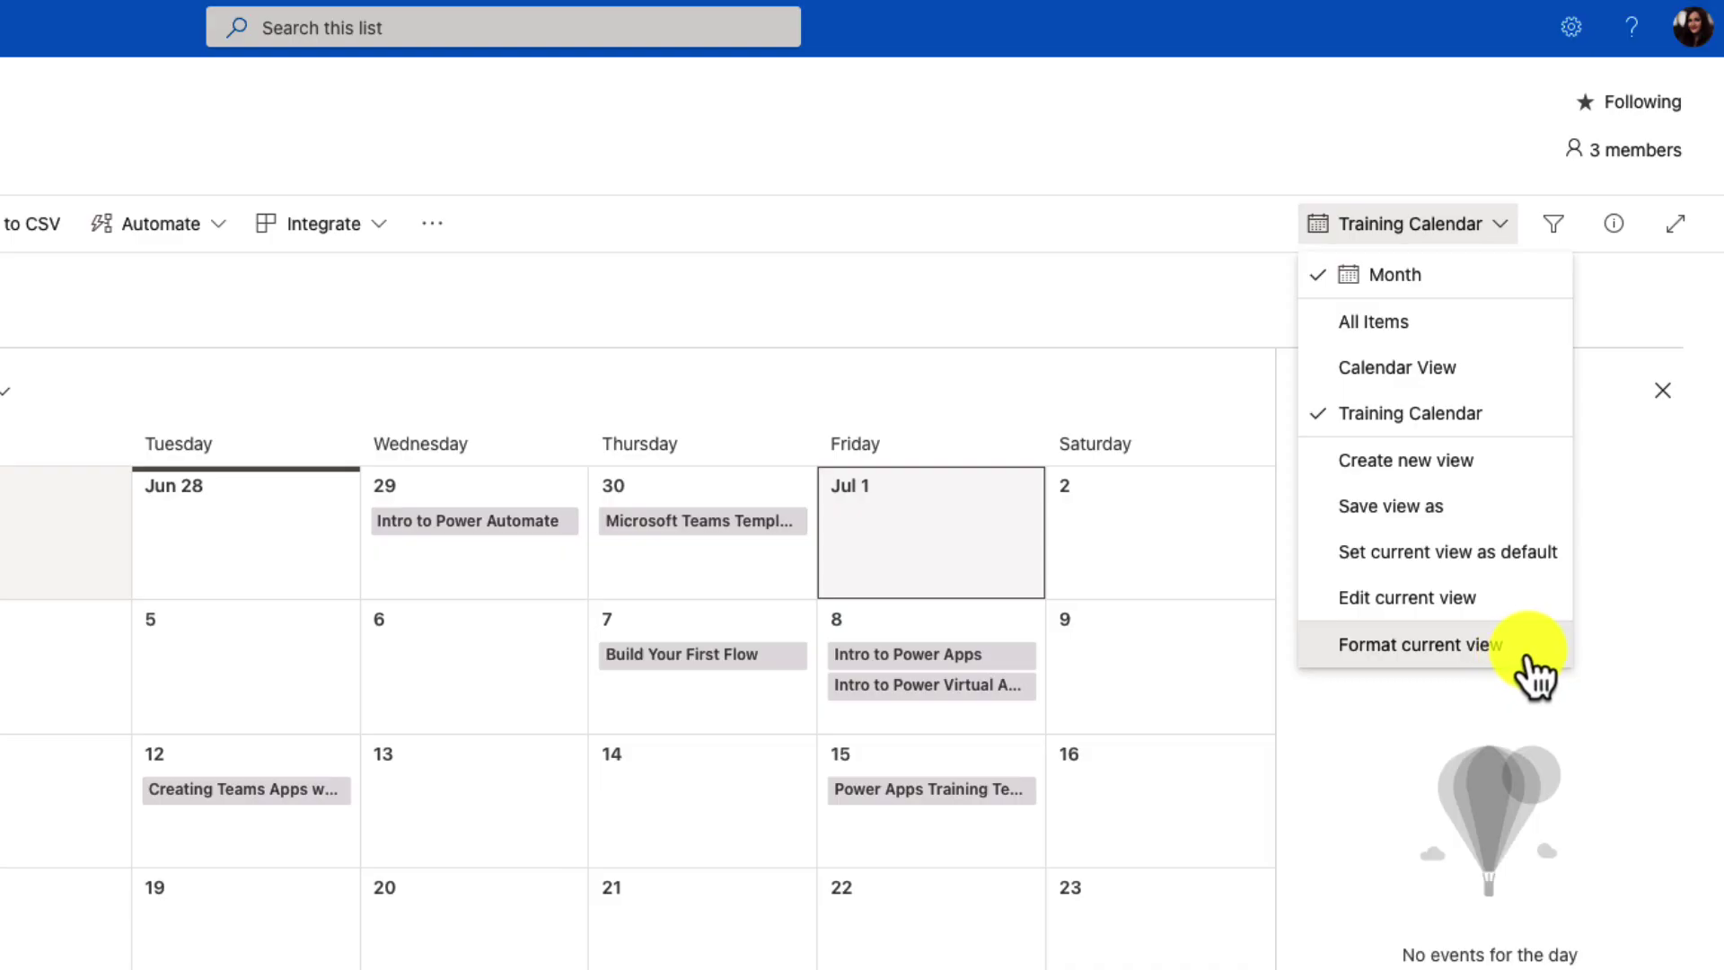
Open Format current view for the calendar and start Conditional formatting
click(1527, 654)
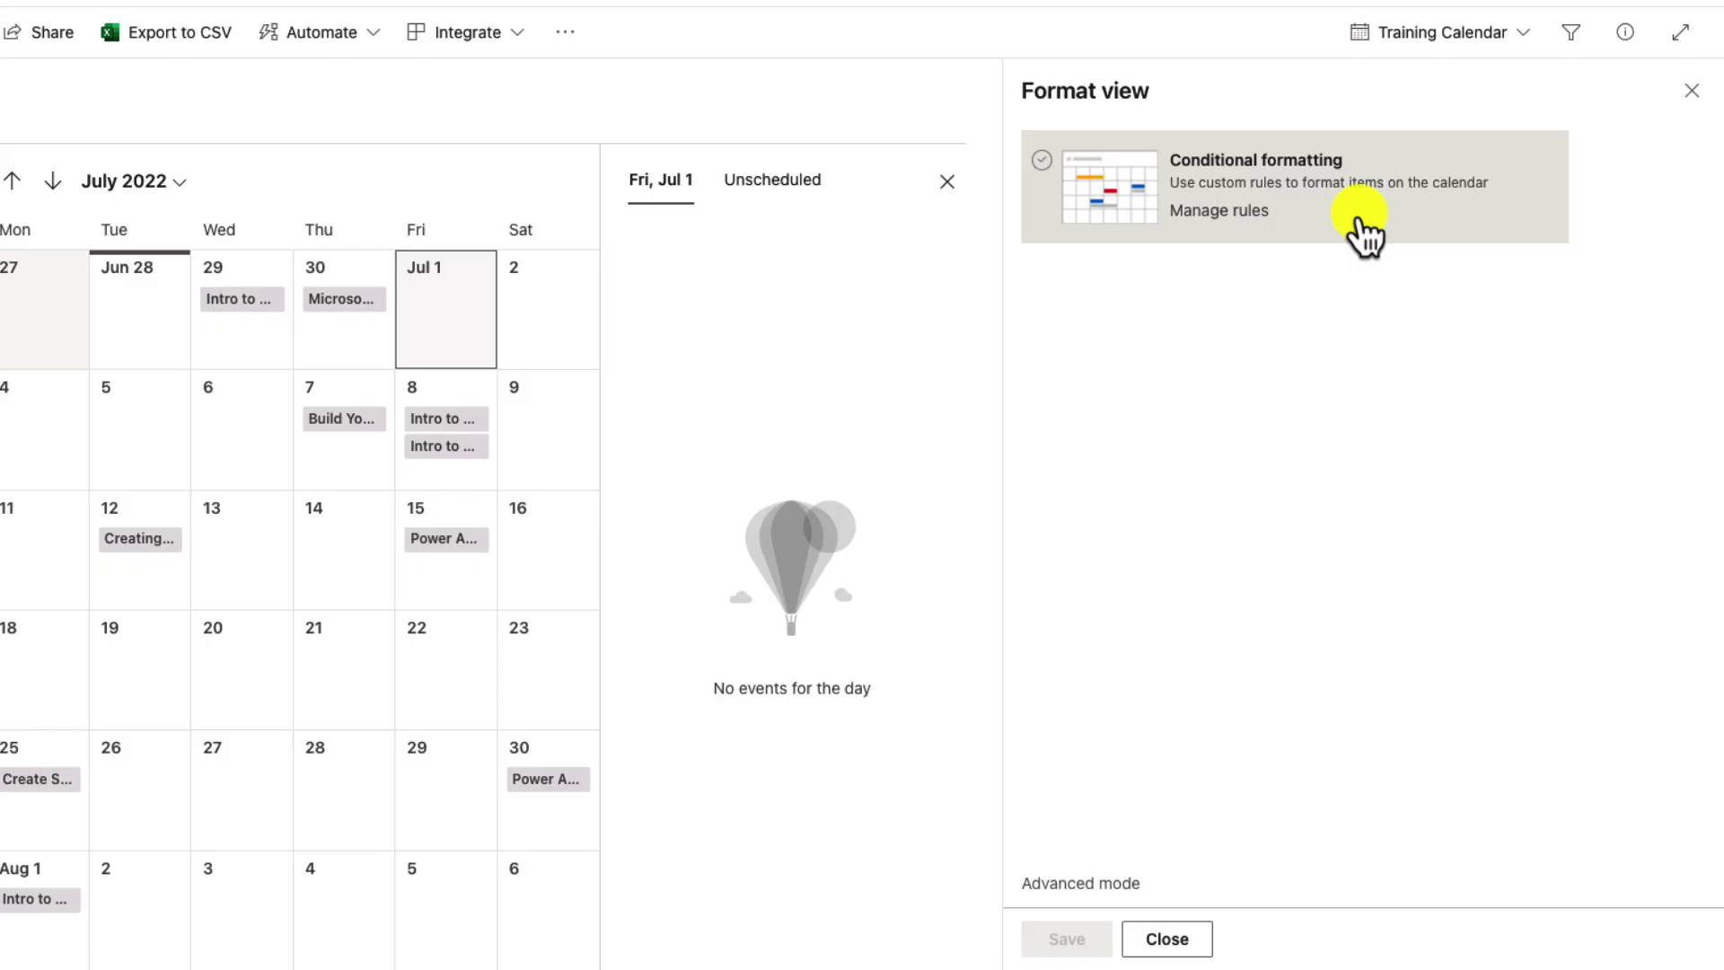
click(1116, 883)
click(1055, 178)
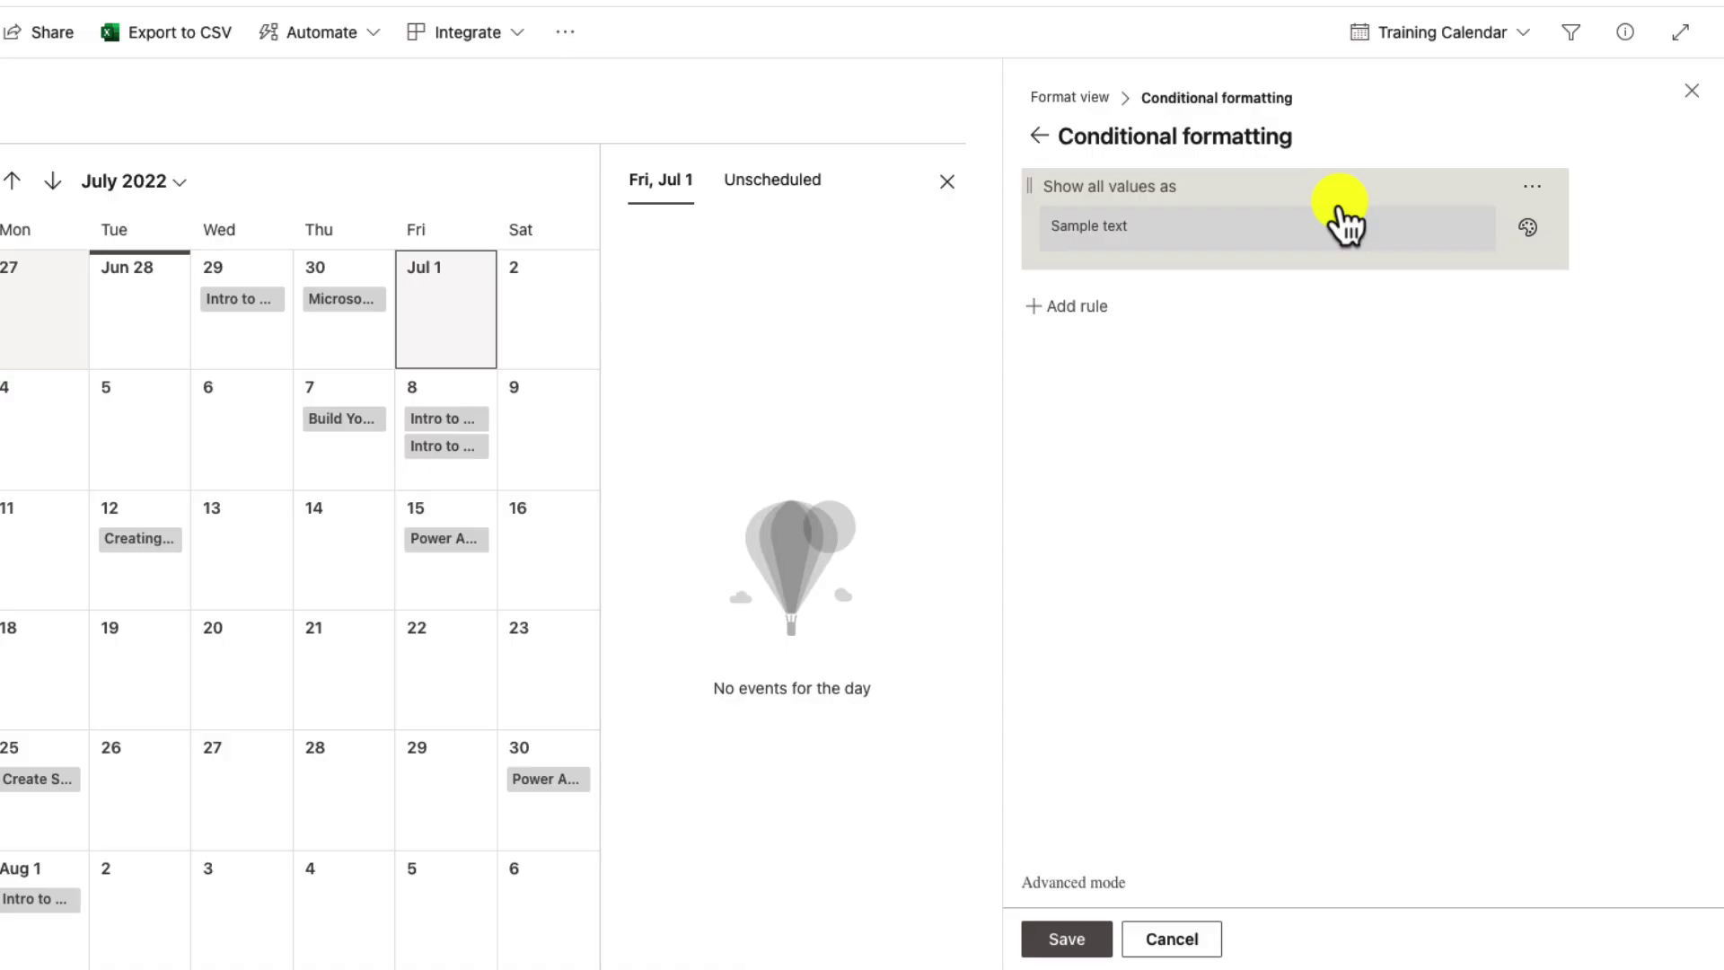
Edit the default rule so items with Title equal to 'Power Apps' show lilac, and save
click(1170, 190)
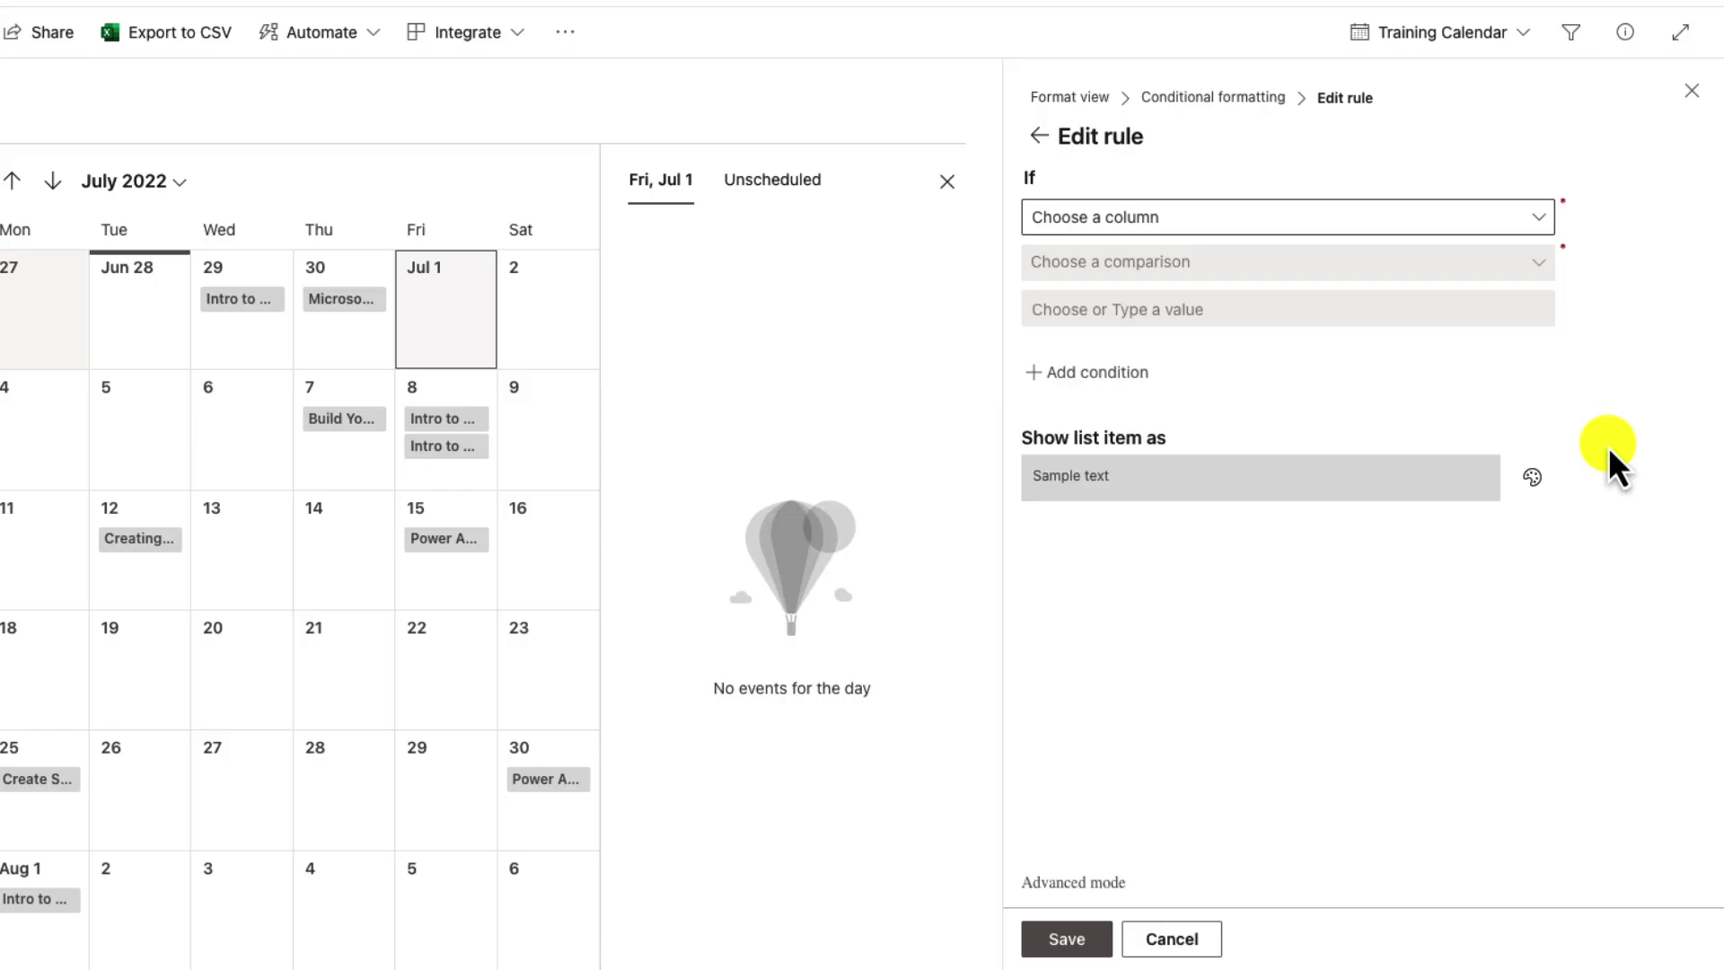
click(1539, 218)
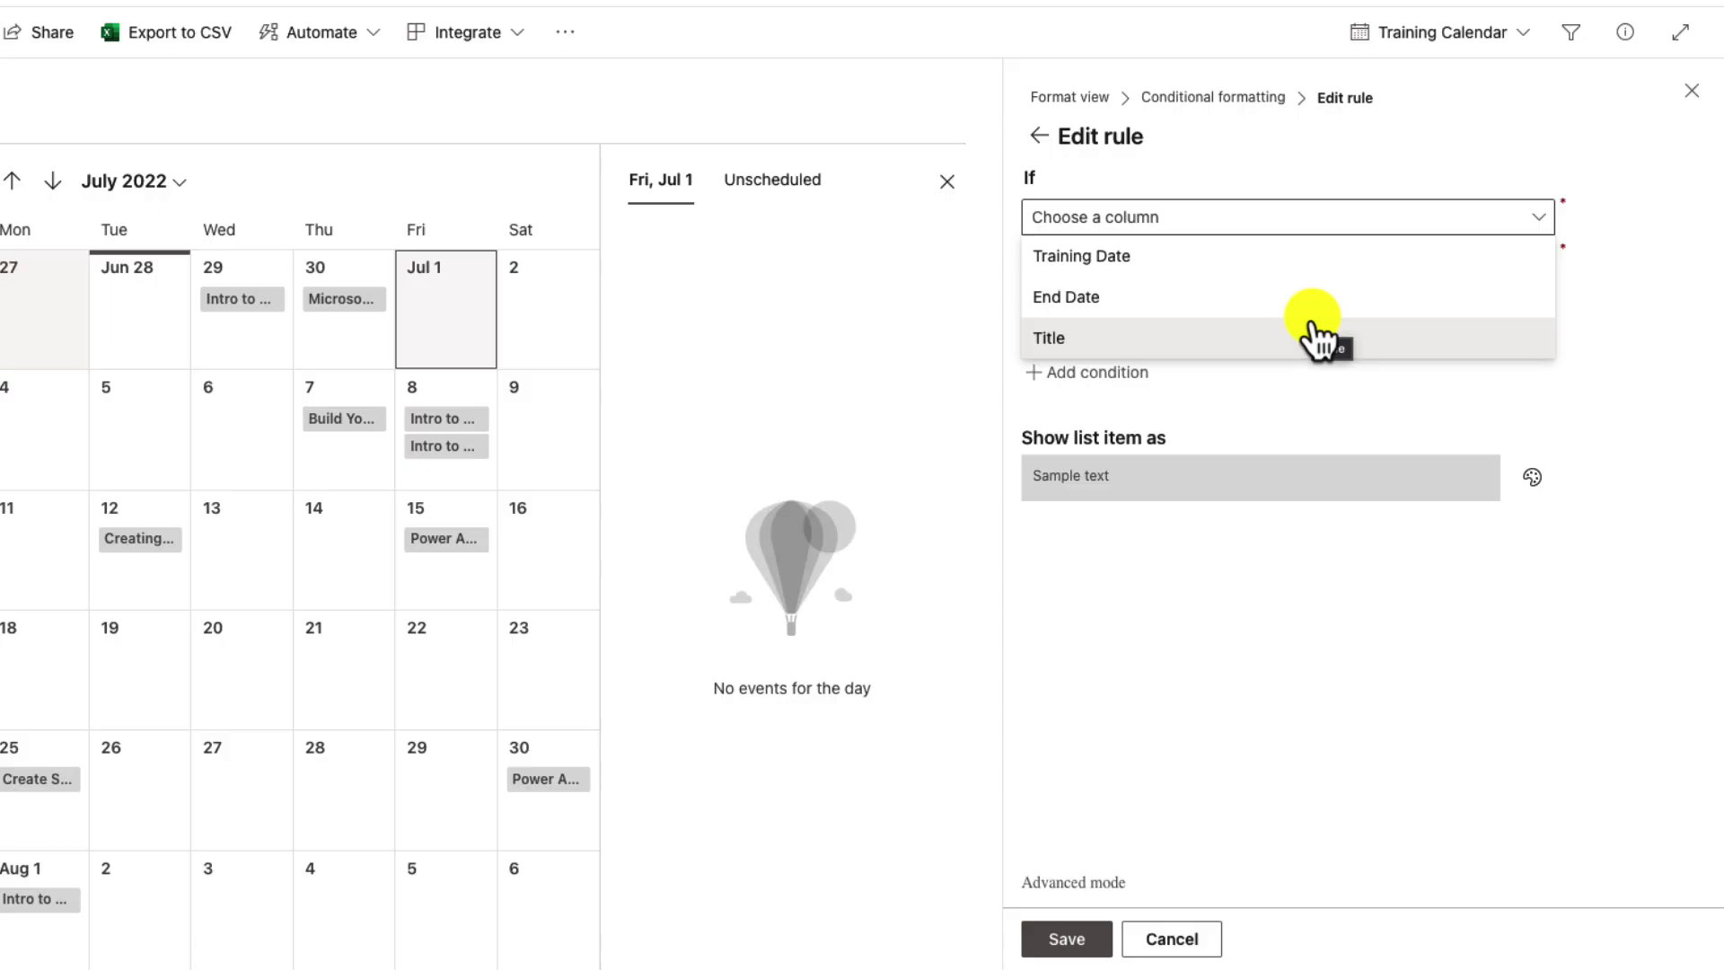
click(1318, 339)
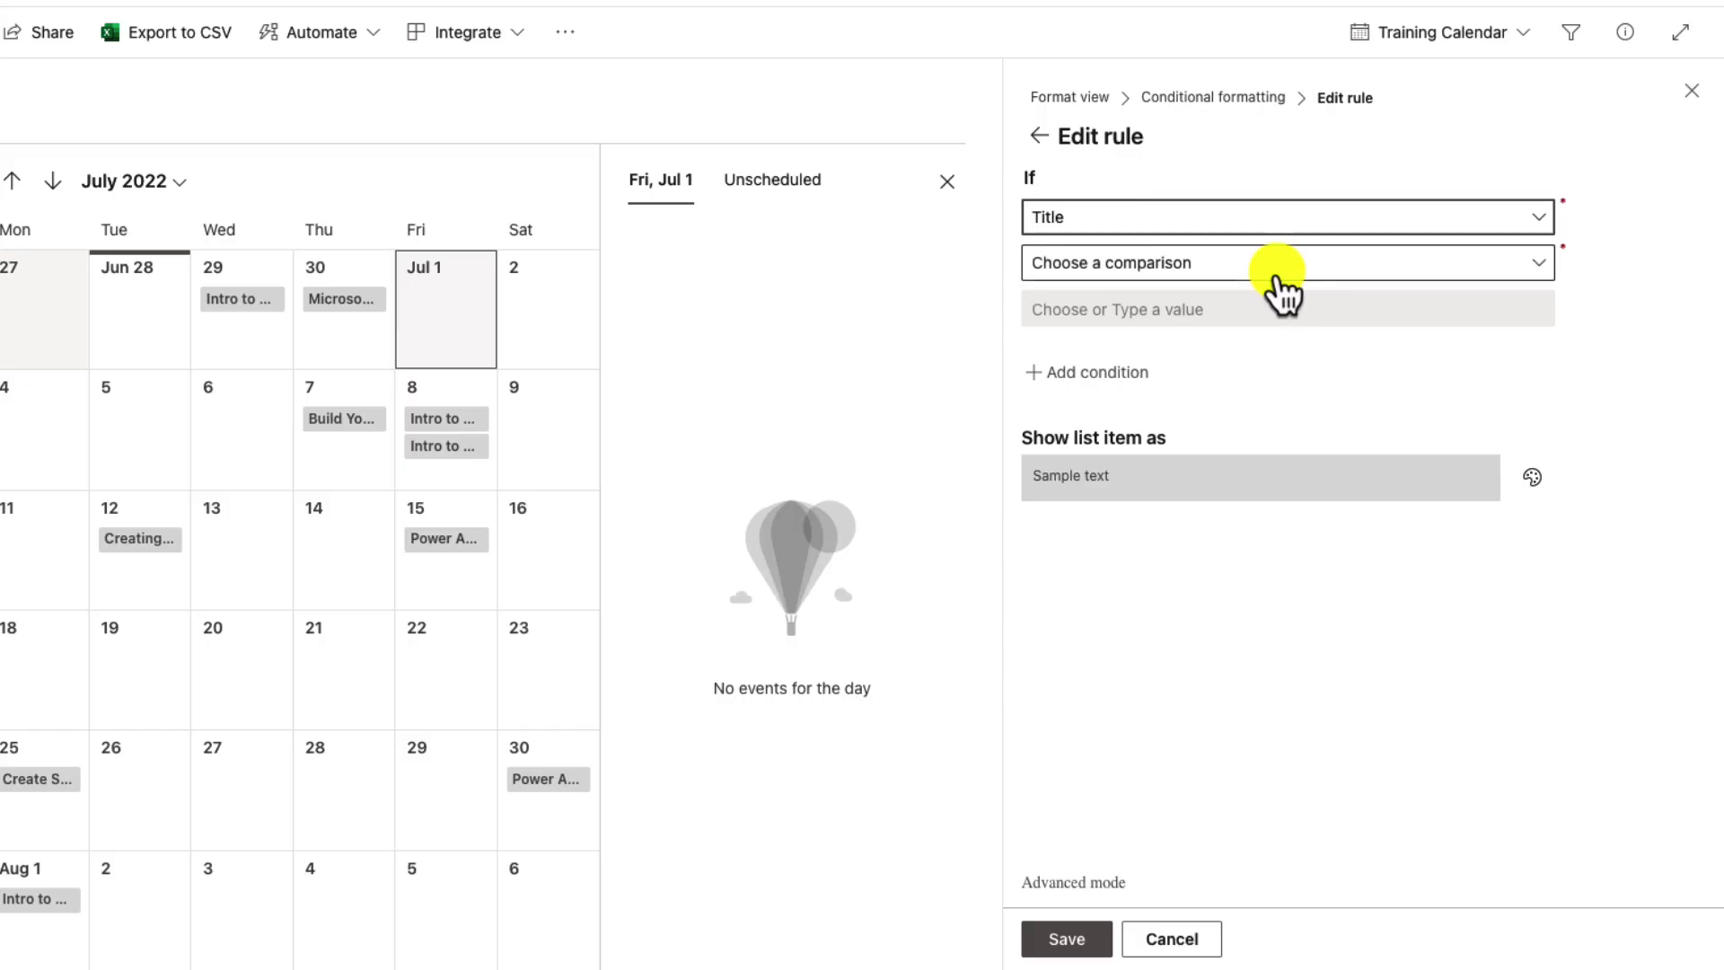
click(1277, 274)
click(1294, 310)
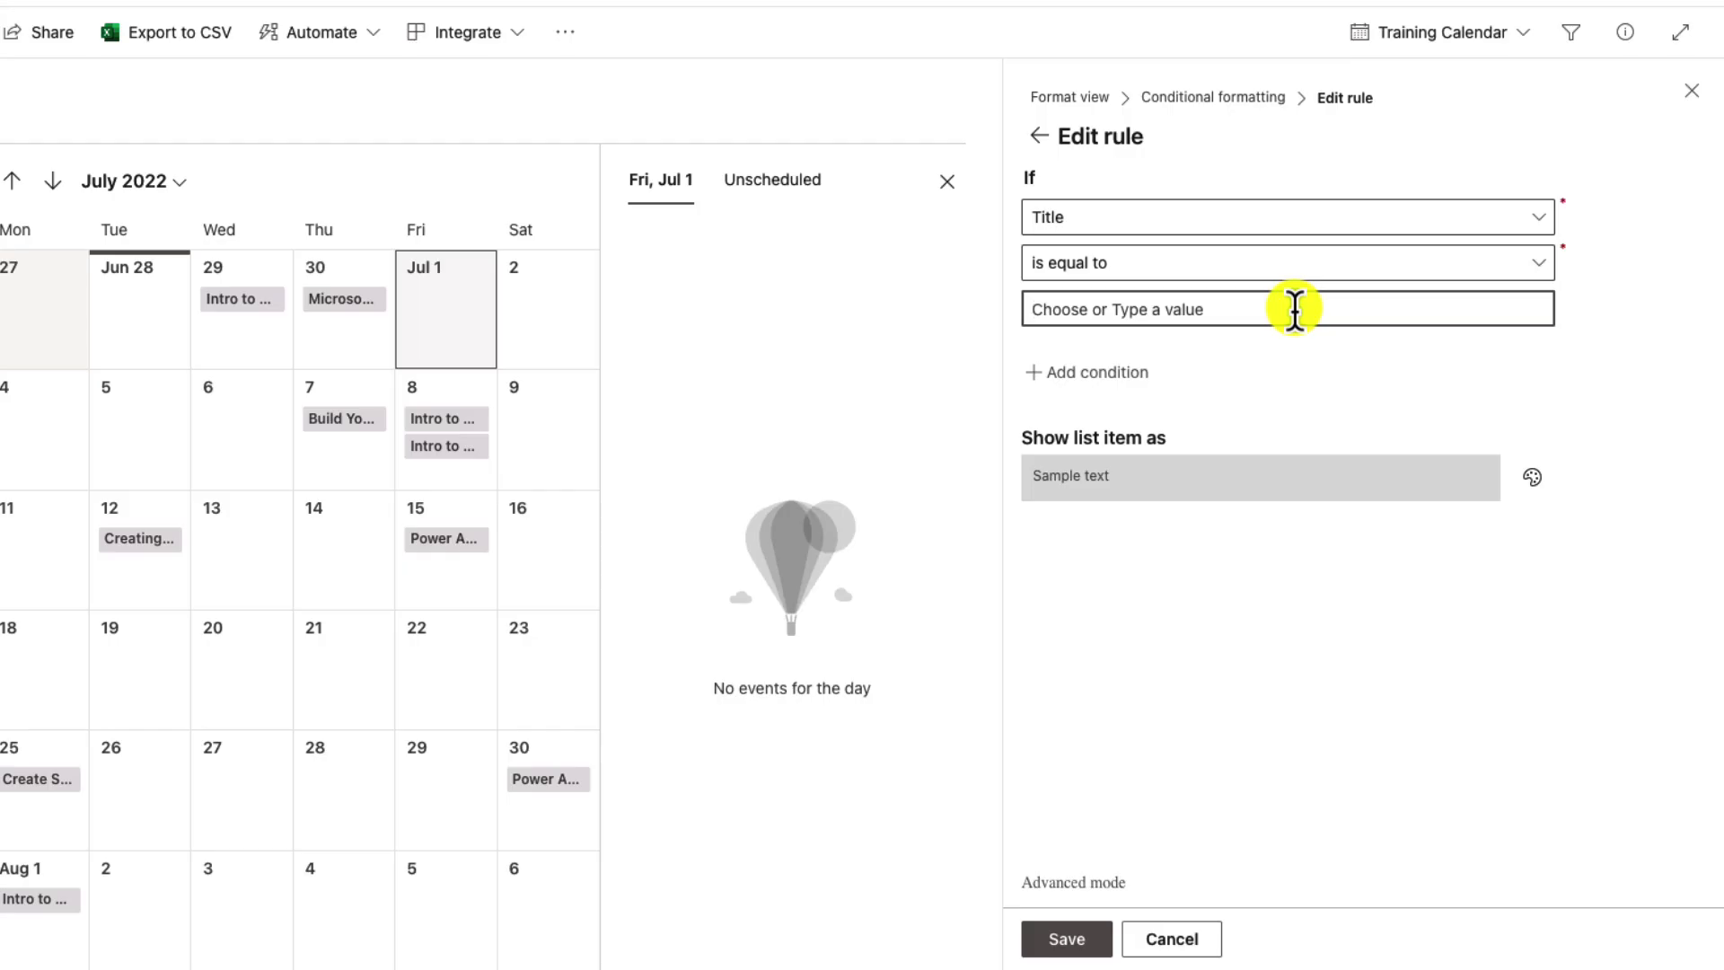
text(Power ap)
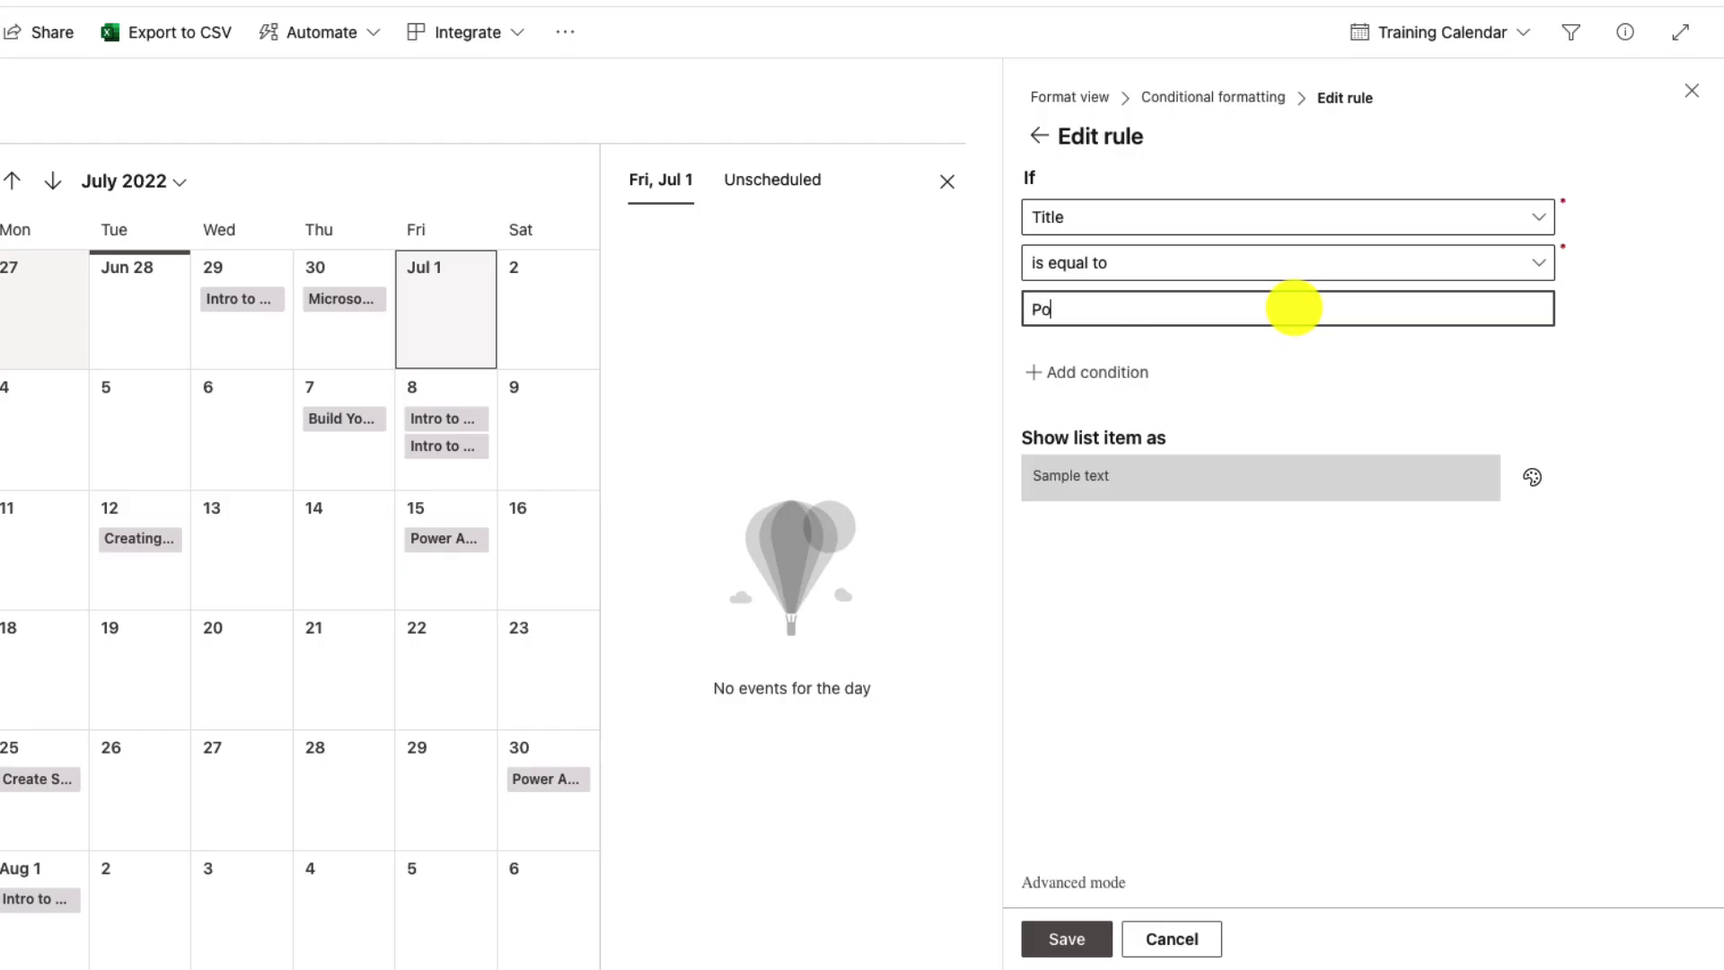
key(BackSpace)
key(BackSpace)
text(Apps)
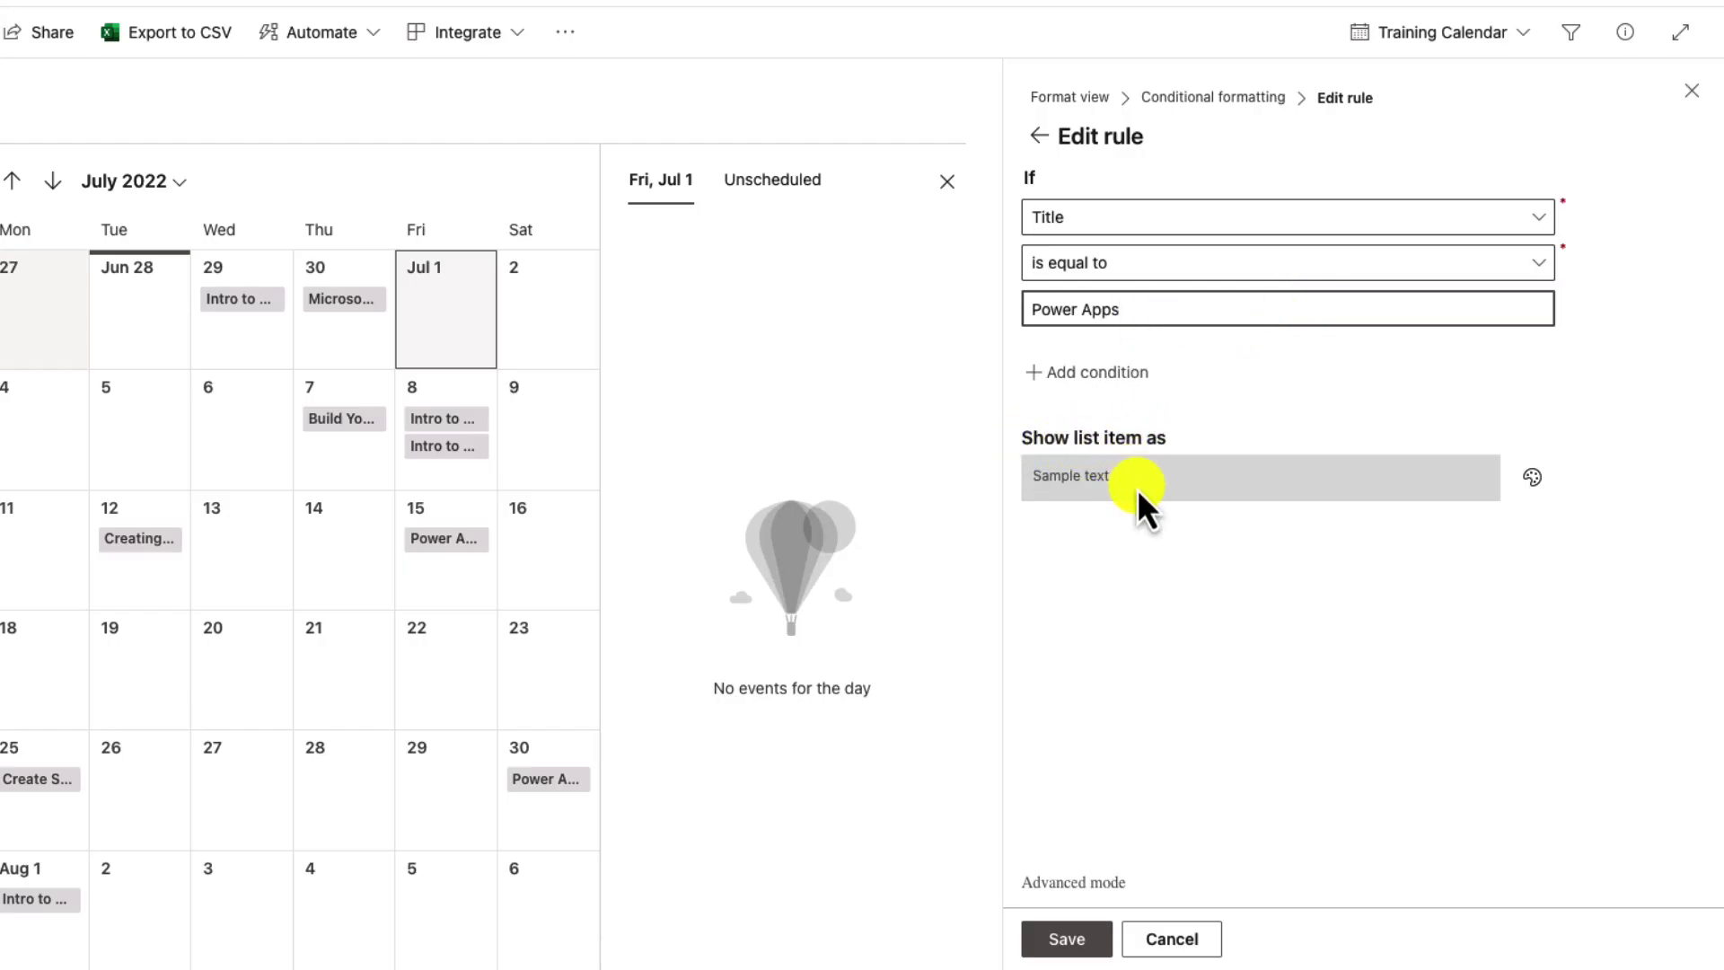
click(1539, 505)
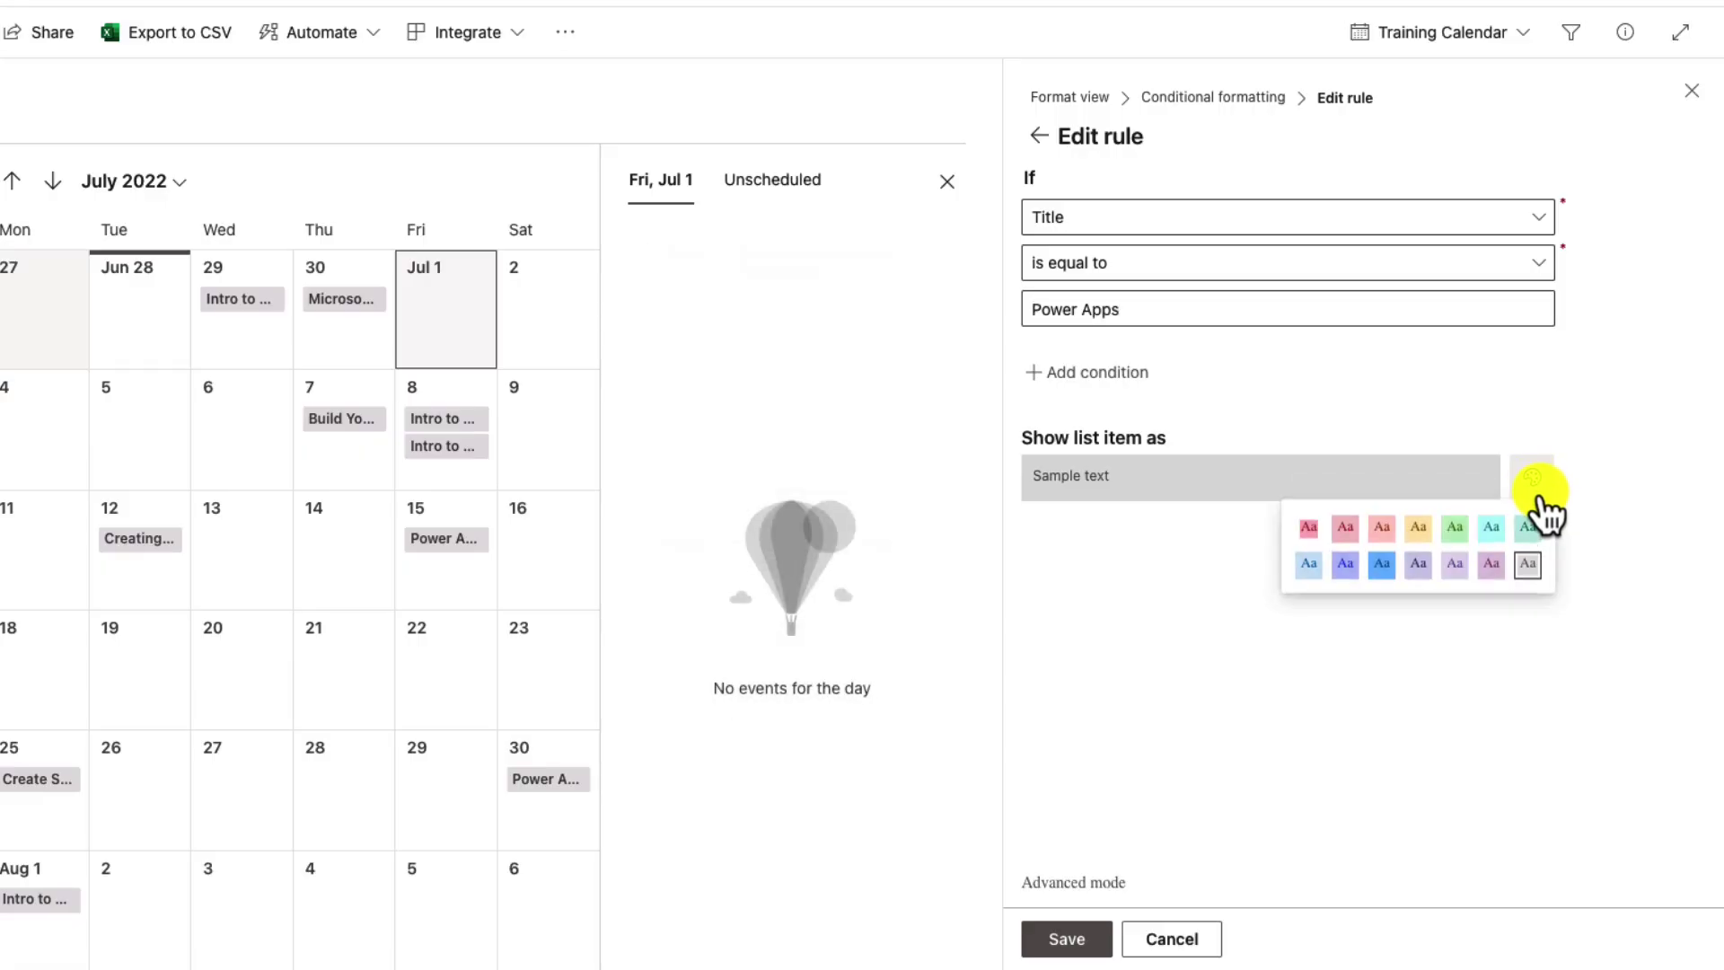
click(1491, 567)
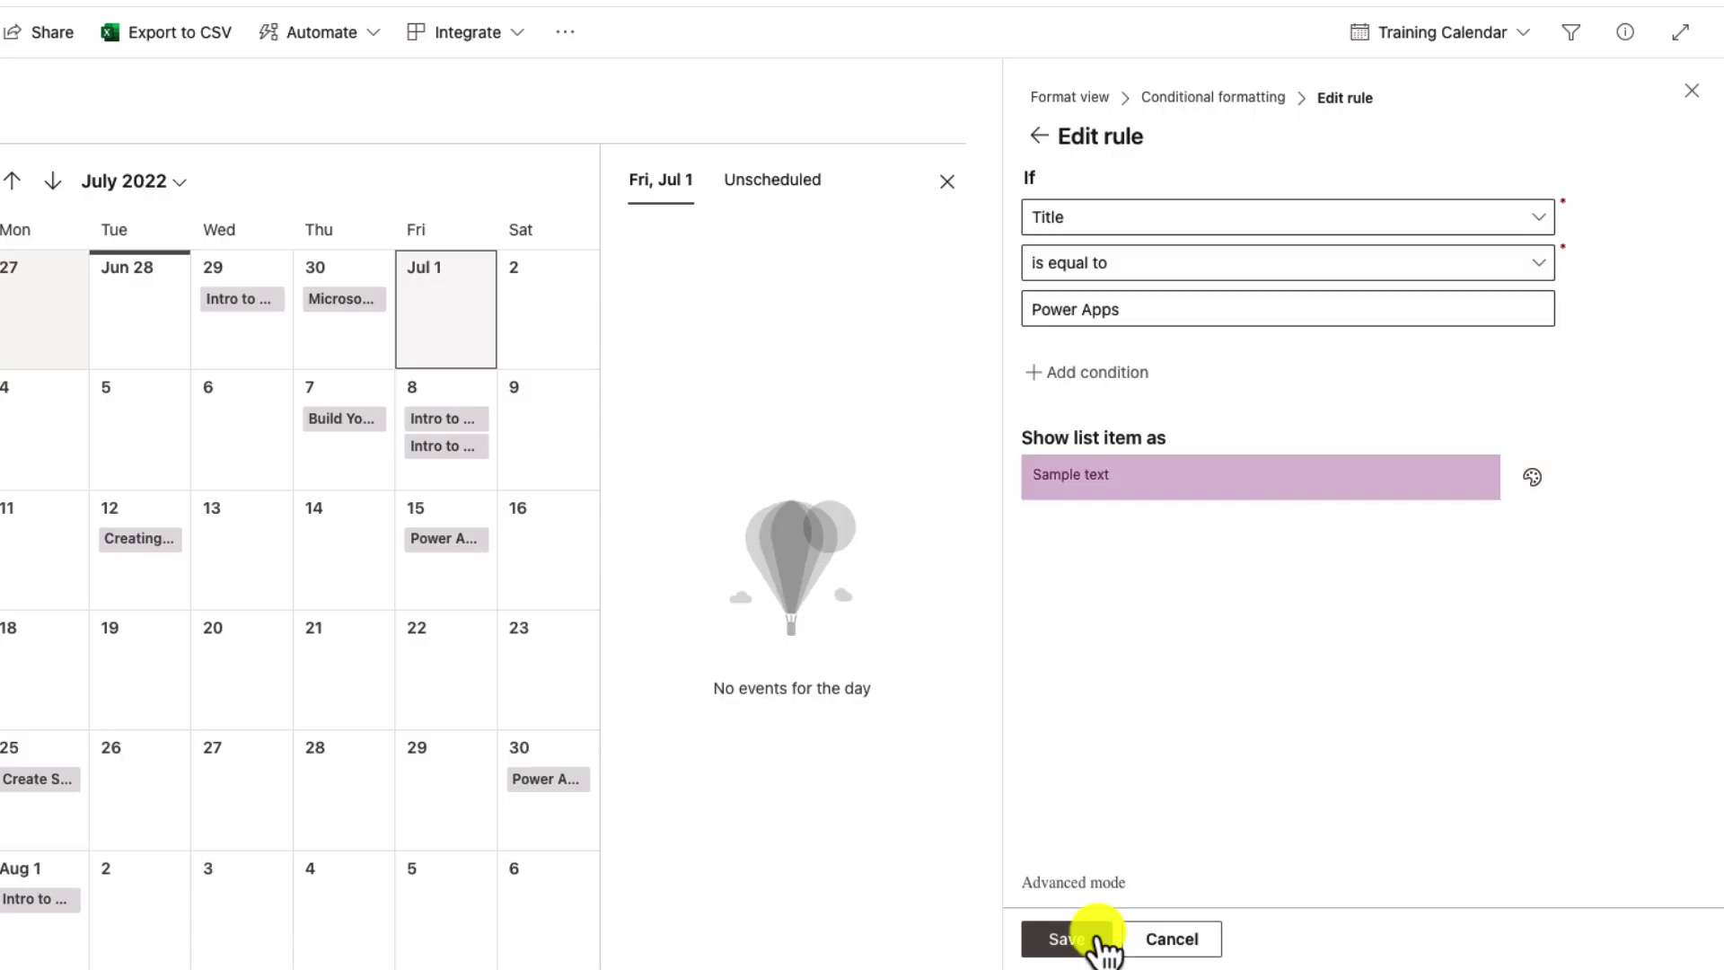
click(1098, 935)
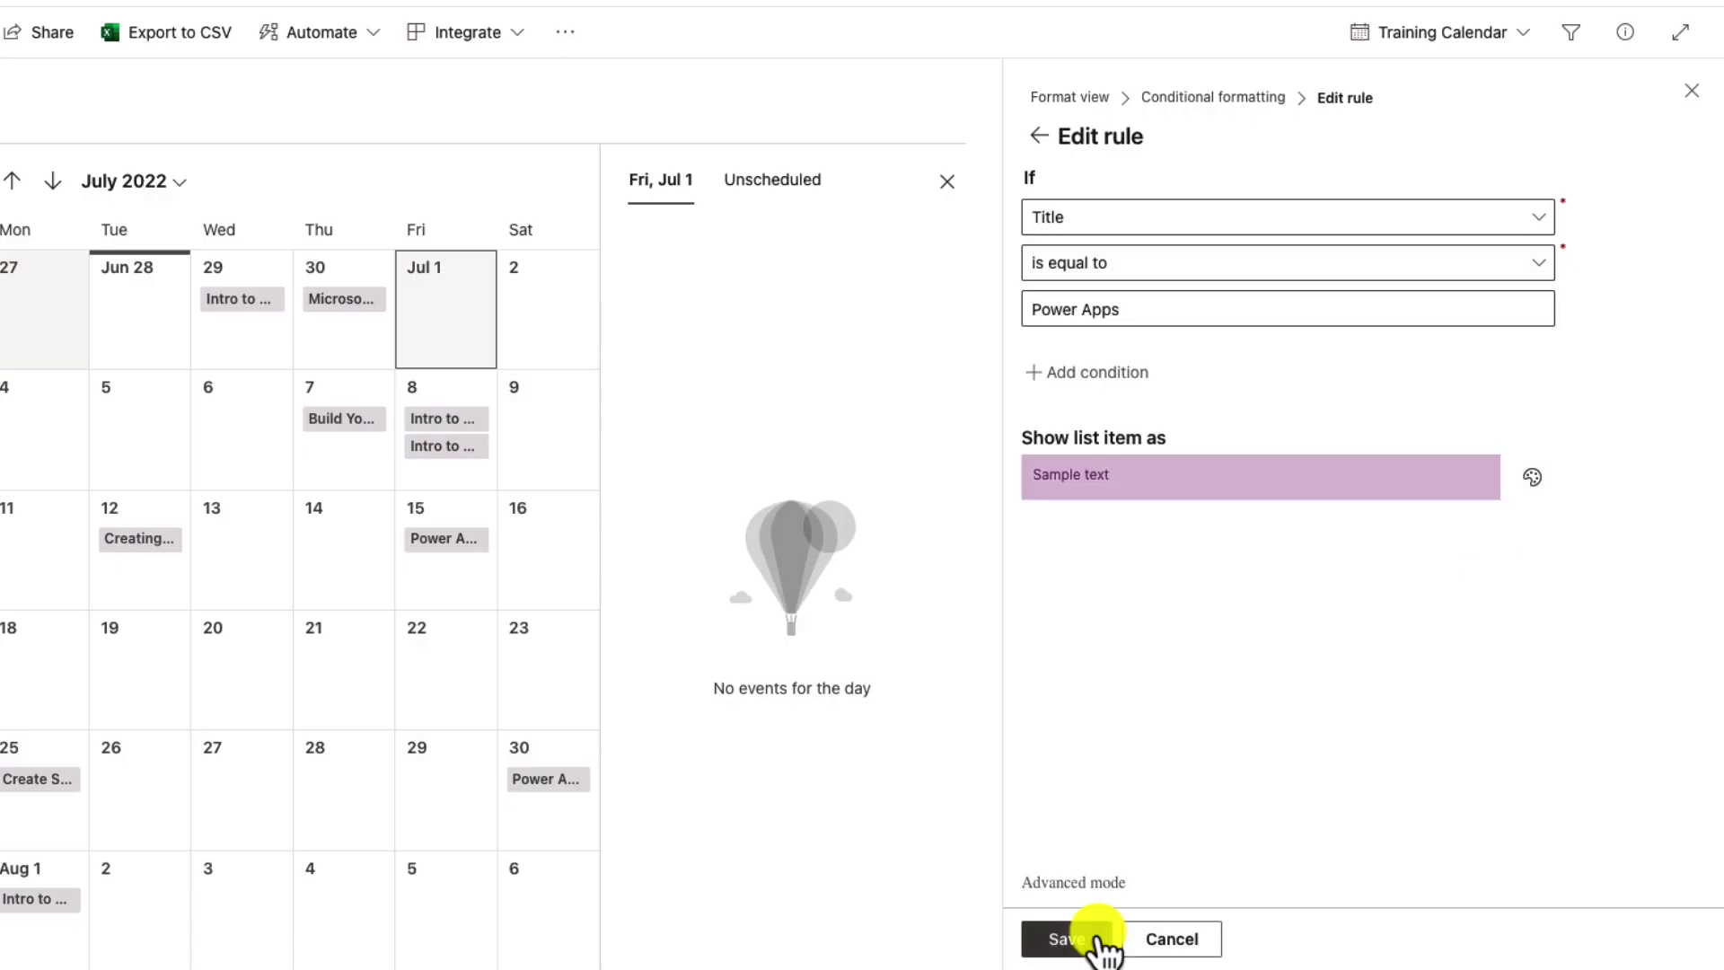
Add a rule colouring items blue when Title equals 'Power Automate', and save it
click(1185, 99)
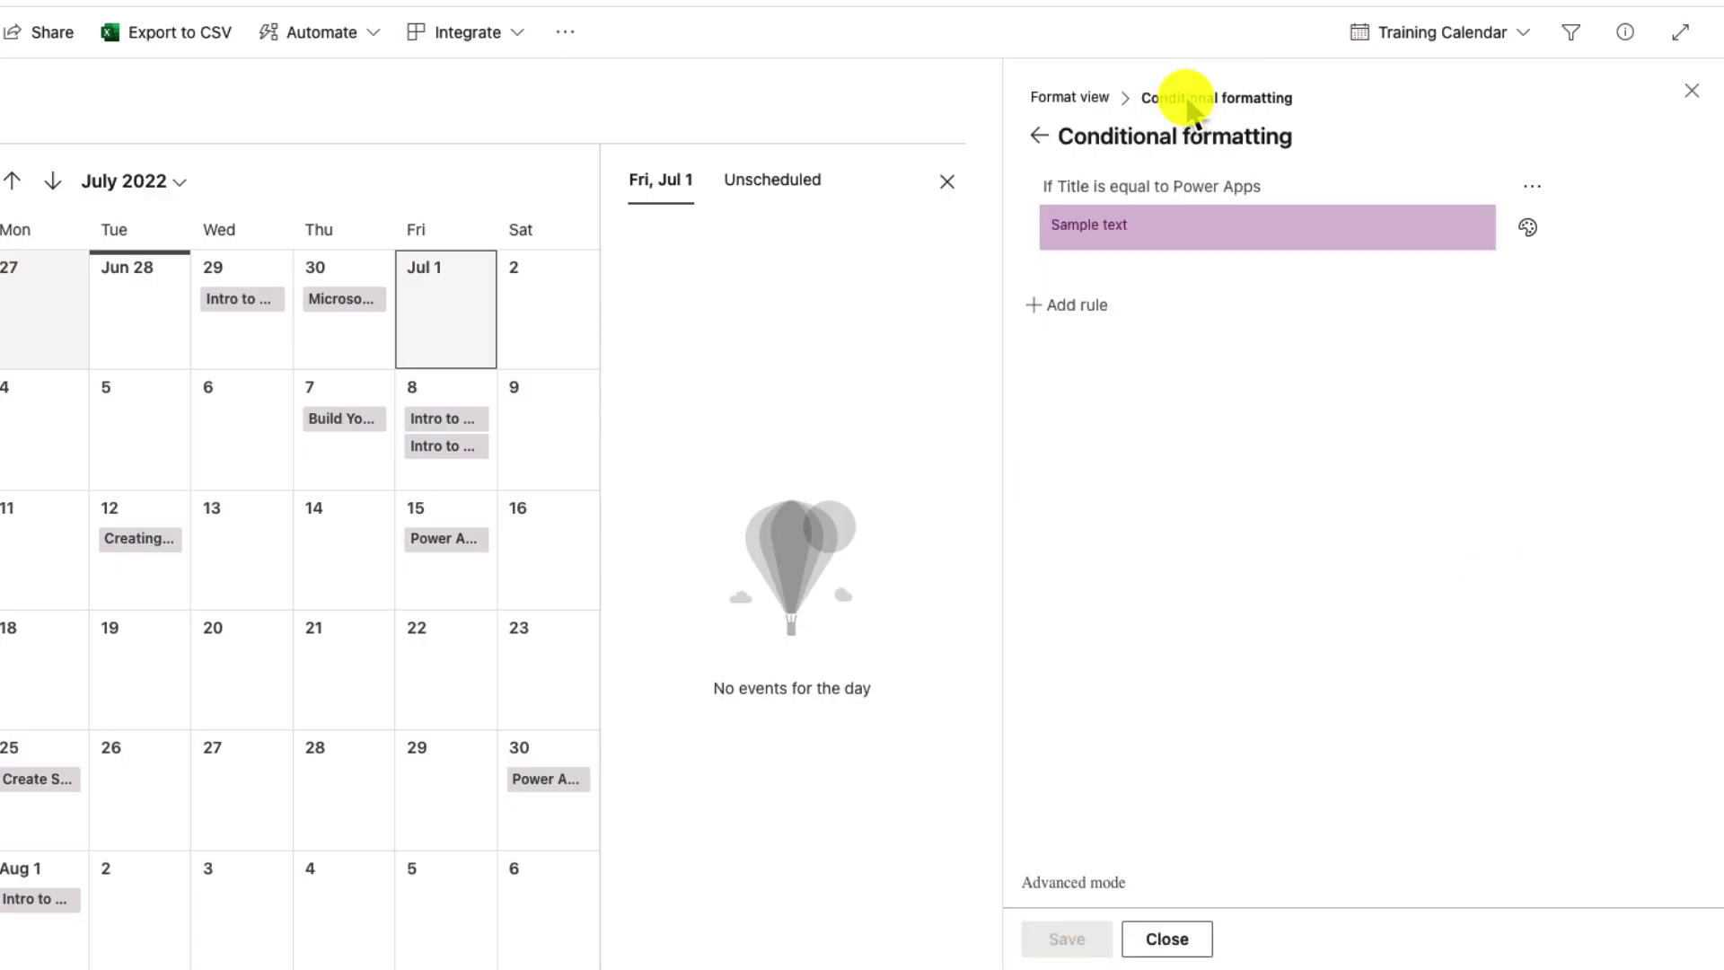
click(1089, 307)
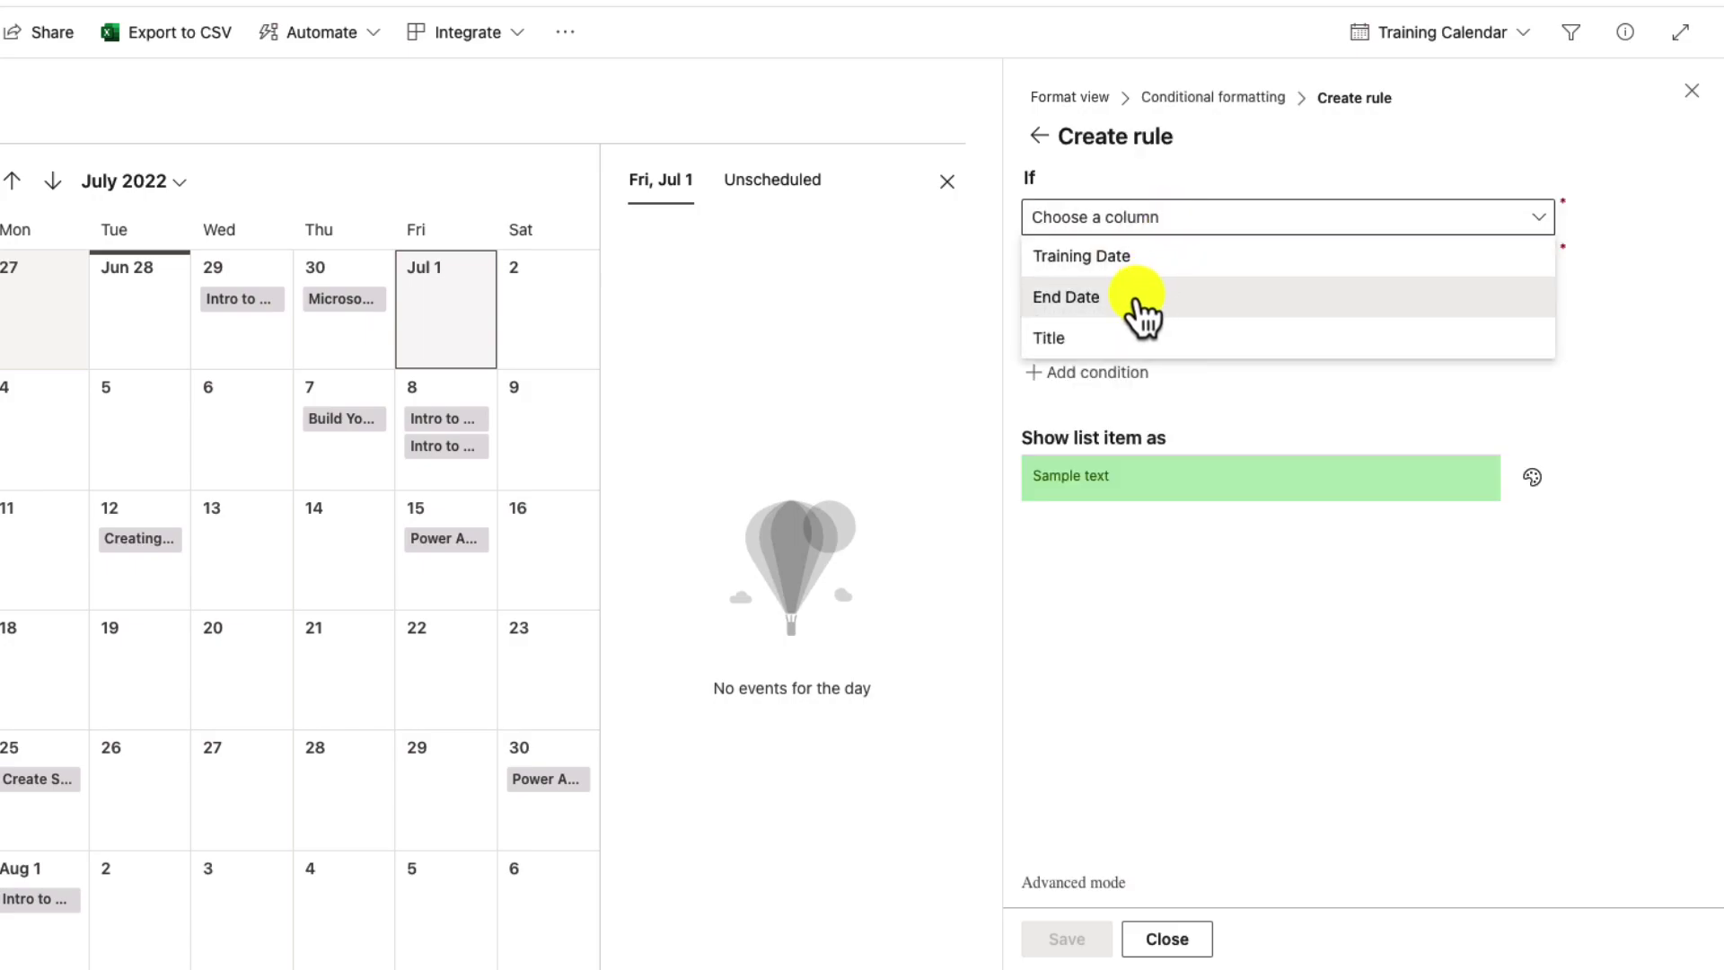
click(1154, 341)
click(1172, 262)
click(1167, 297)
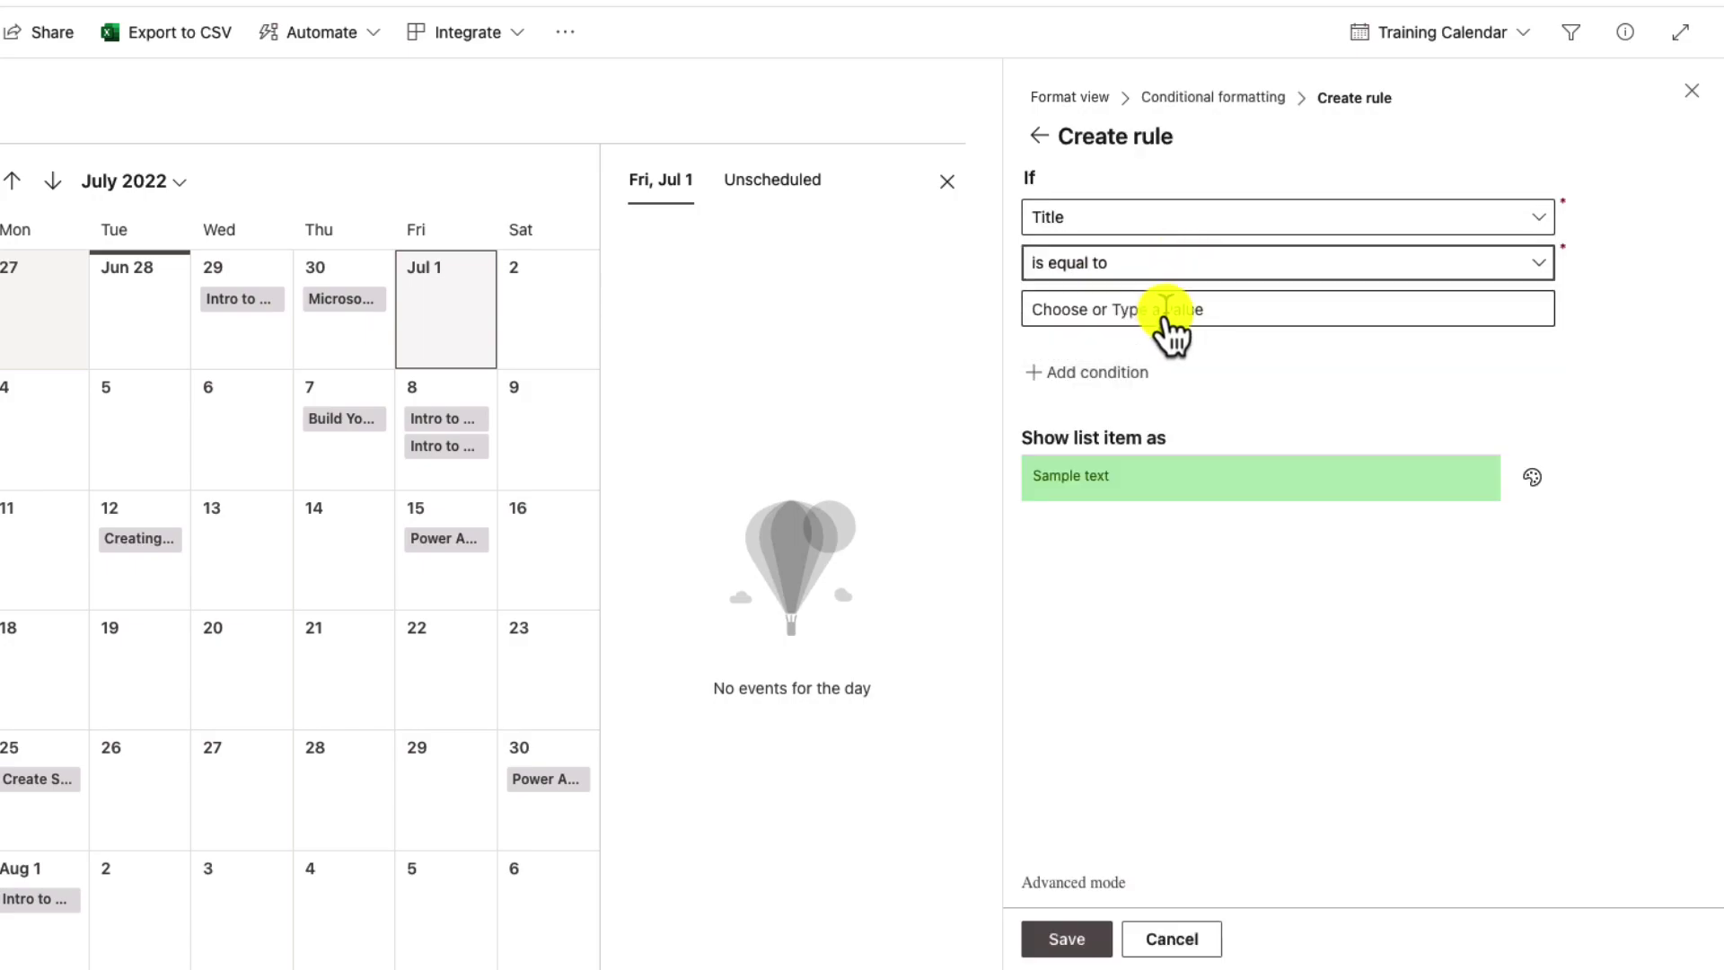
click(1170, 310)
text(Power Automate)
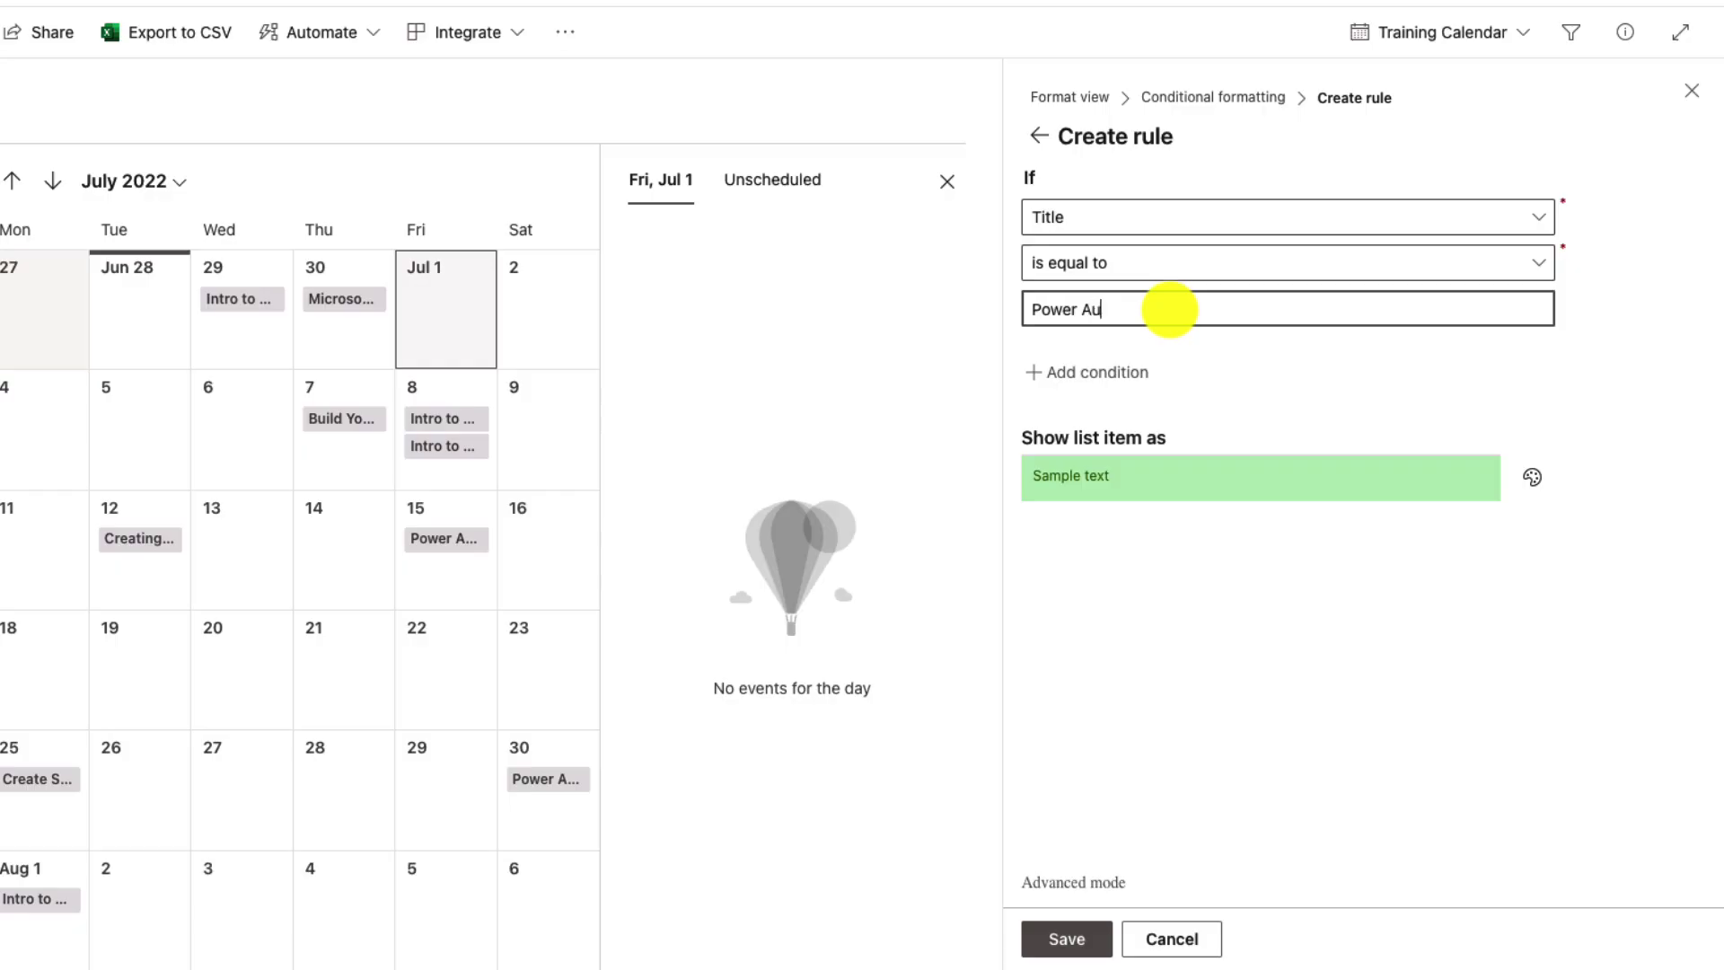
click(1532, 478)
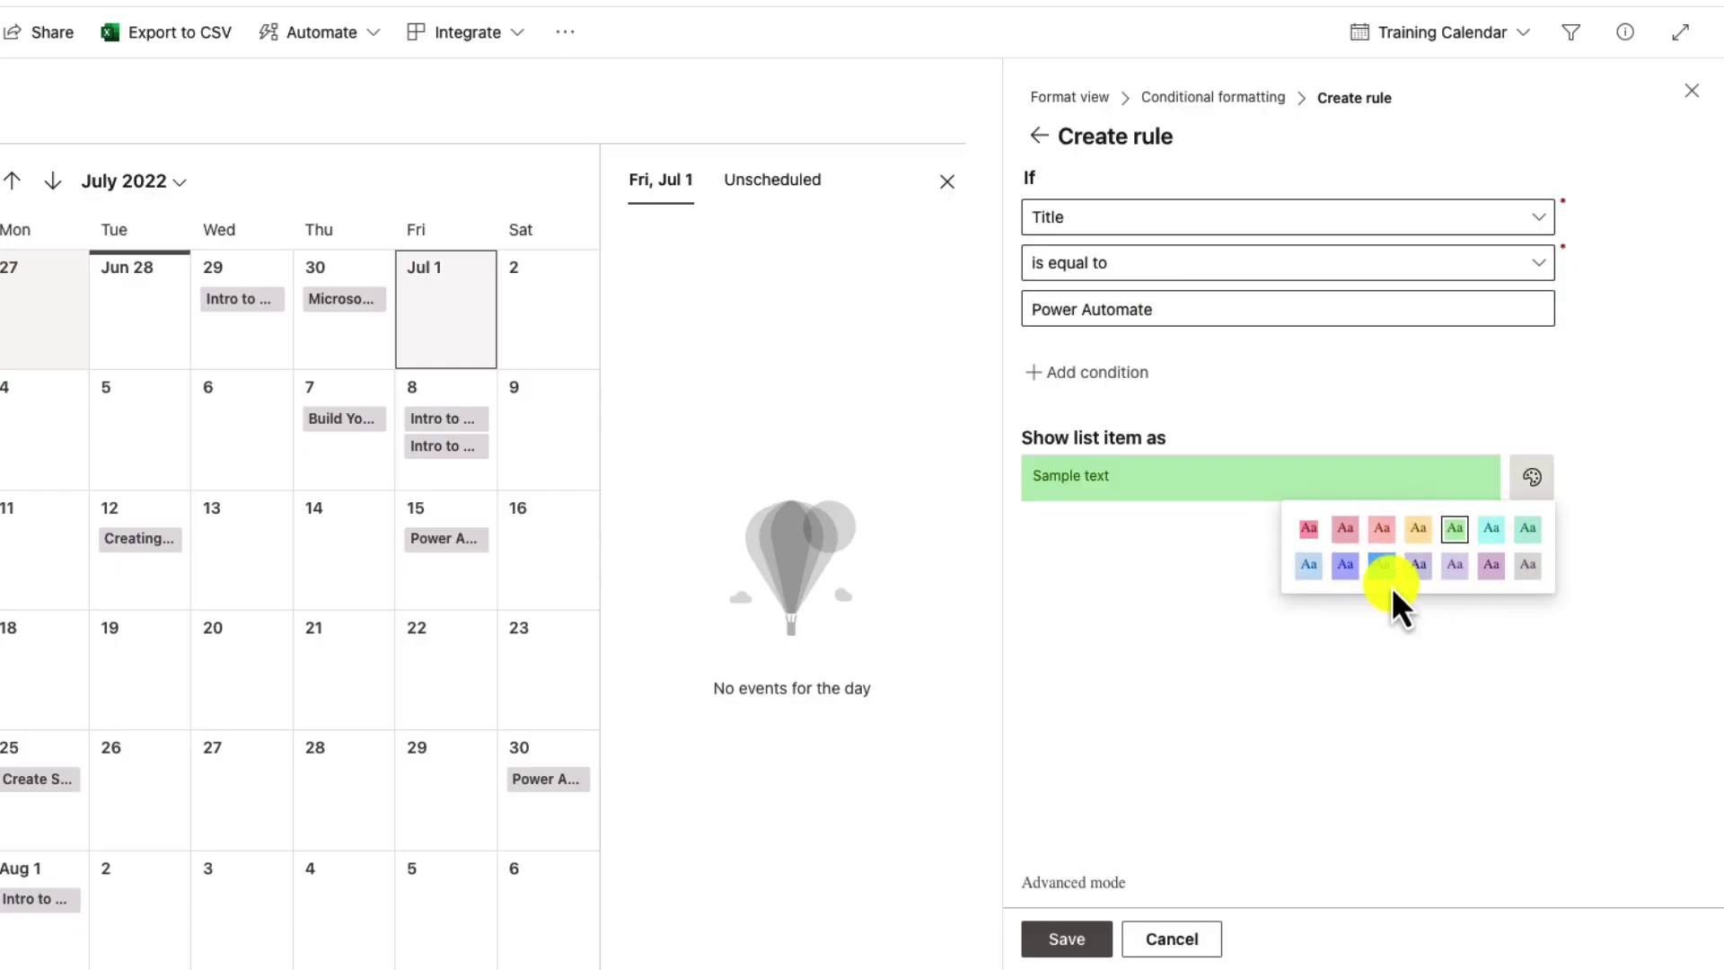
click(1385, 575)
click(1099, 944)
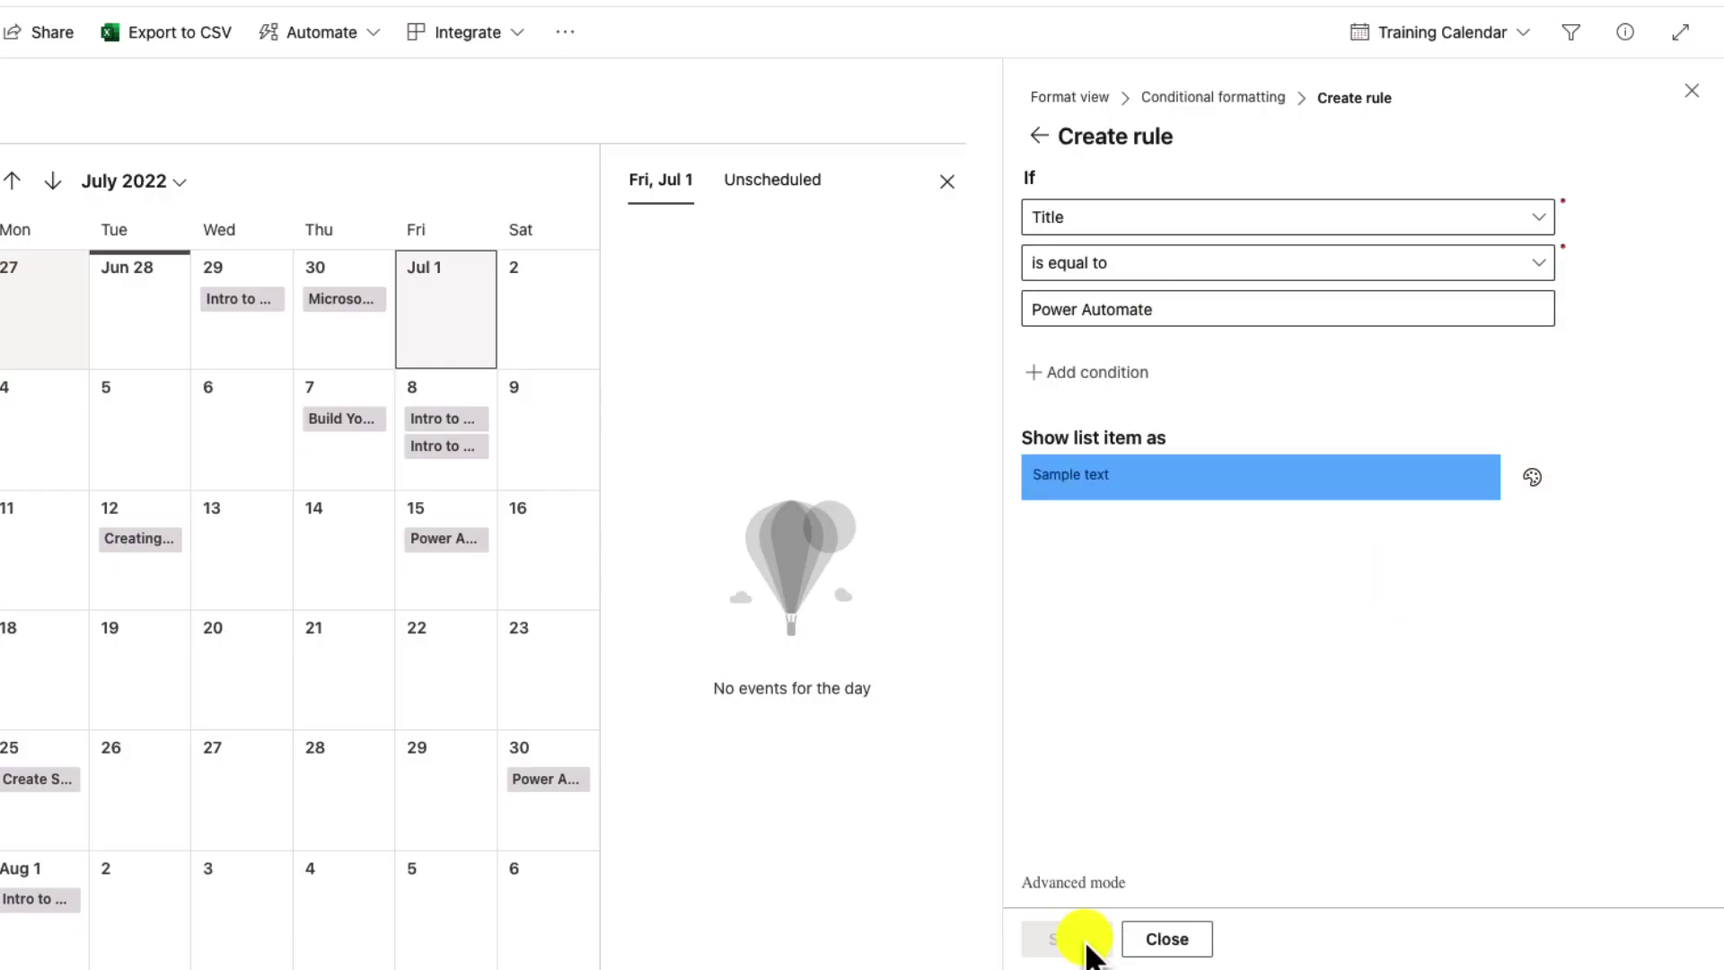
Add a rule colouring items mint green when Title equals 'Power Virtual Agents', and save it
click(1051, 413)
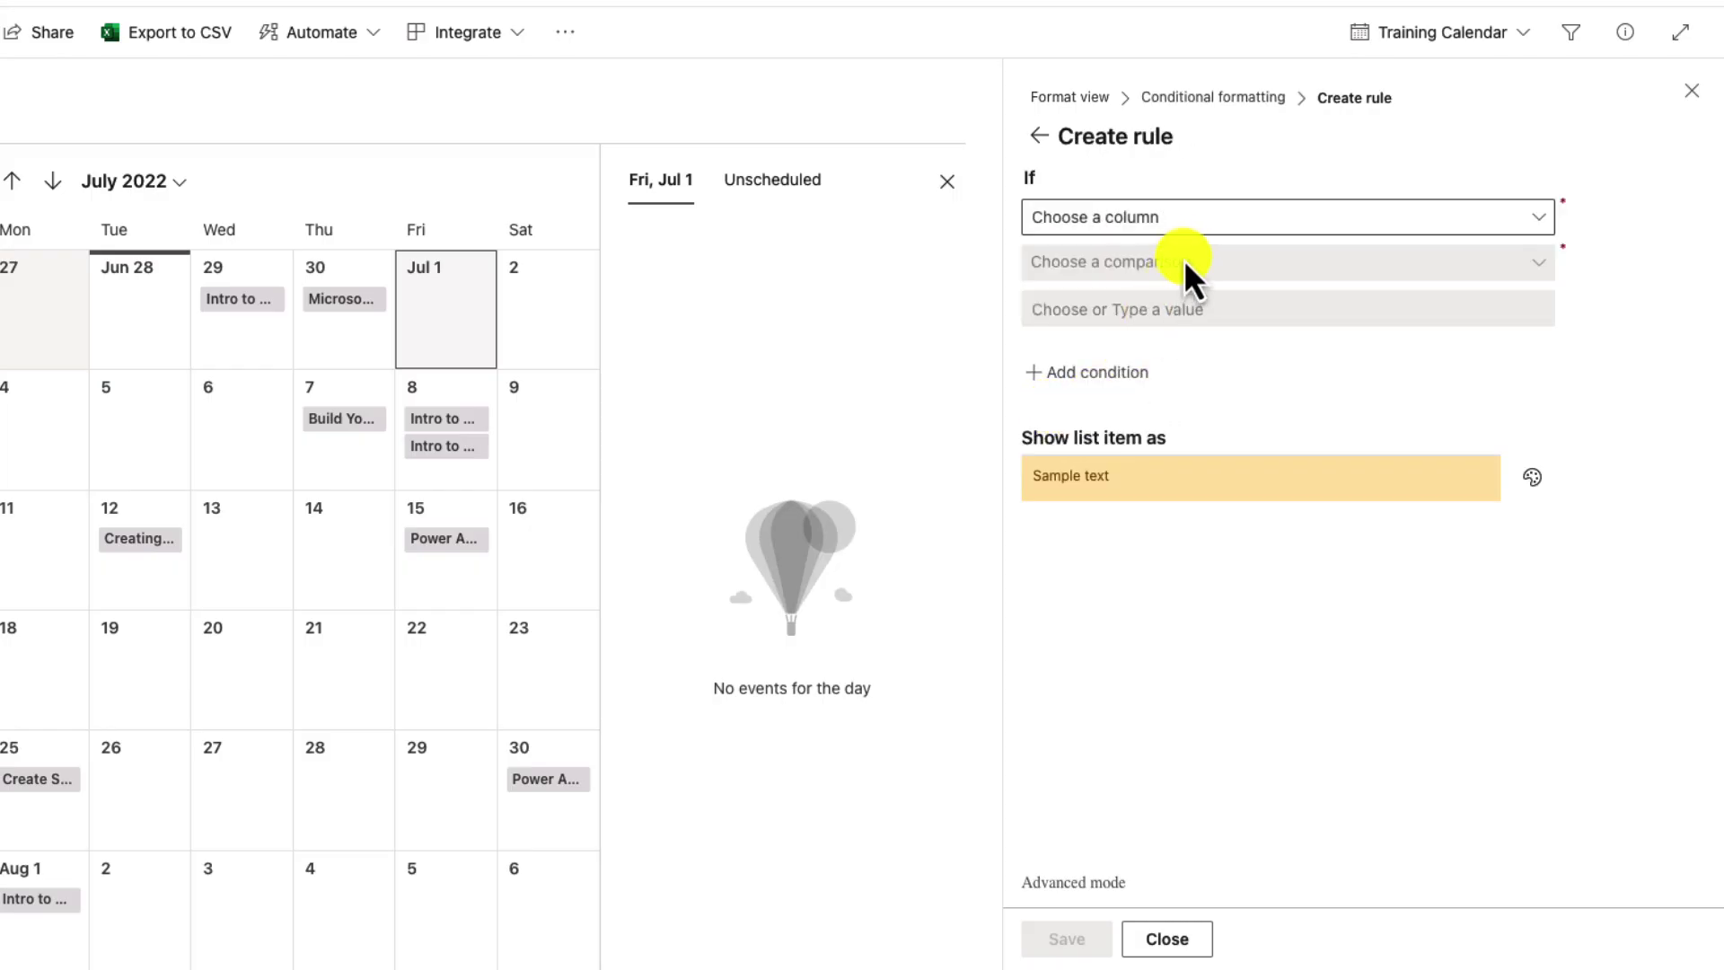
click(1201, 227)
click(1185, 334)
click(1190, 269)
click(1183, 300)
text(Power Virtual Agents)
click(1531, 477)
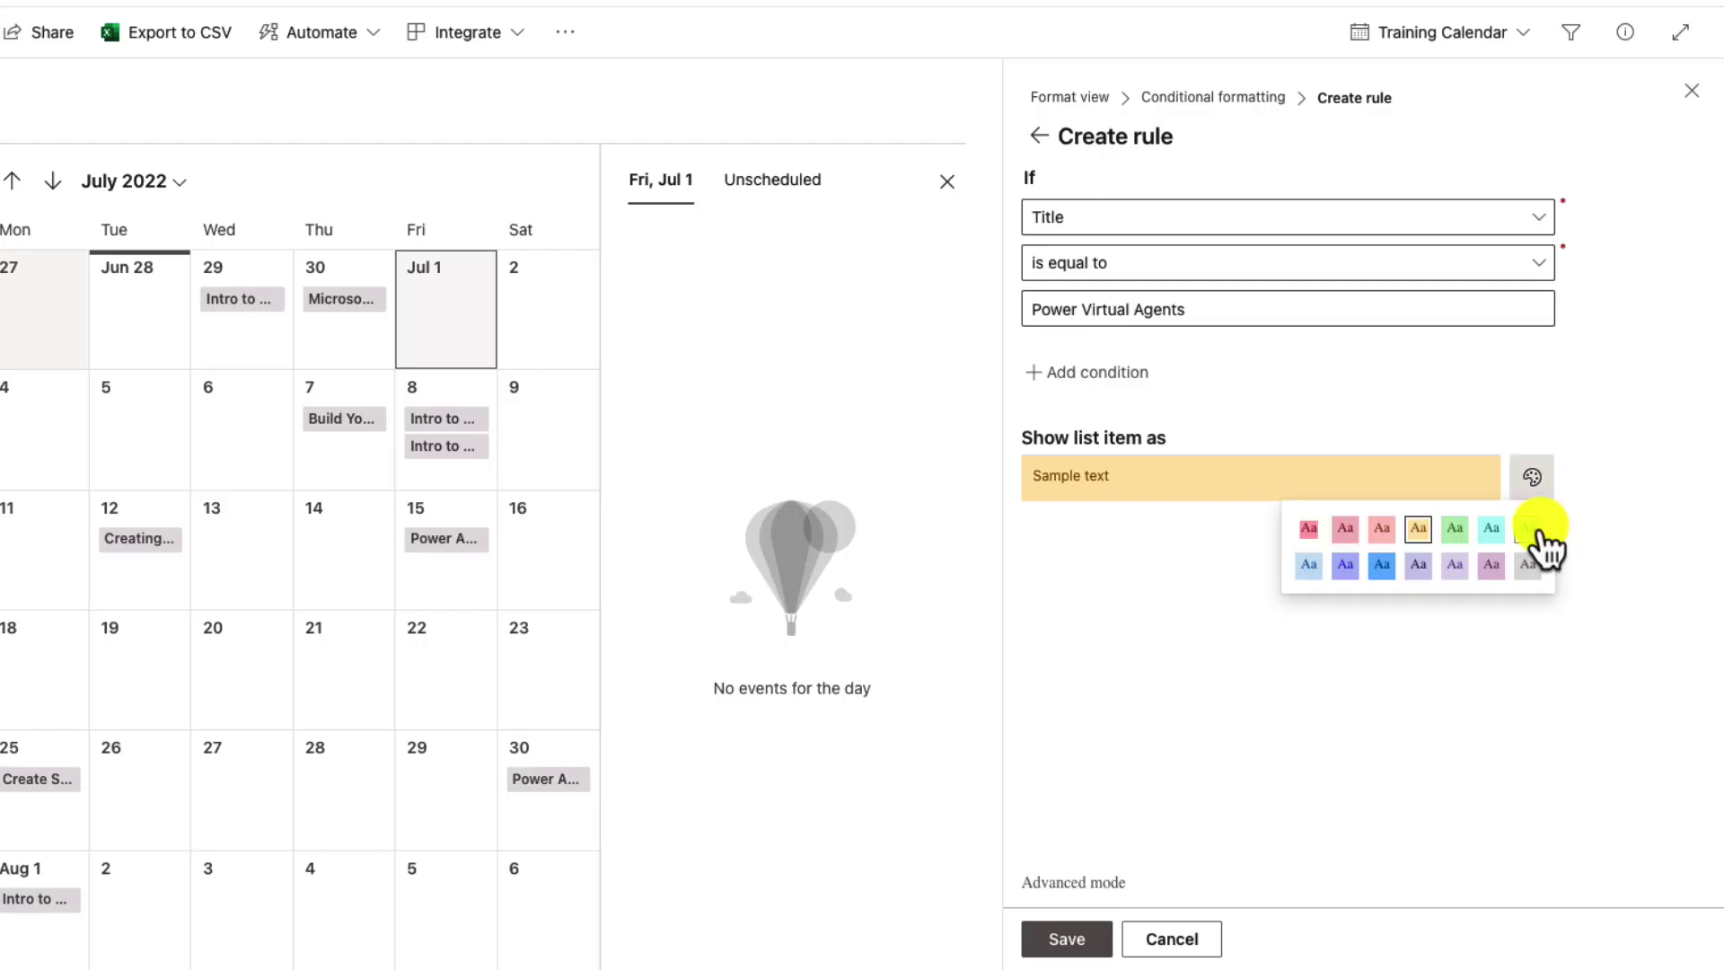
click(1529, 529)
click(1077, 938)
Add and save a purple rule for items whose Title equals 'Microsoft Teams'
click(1070, 508)
click(1164, 266)
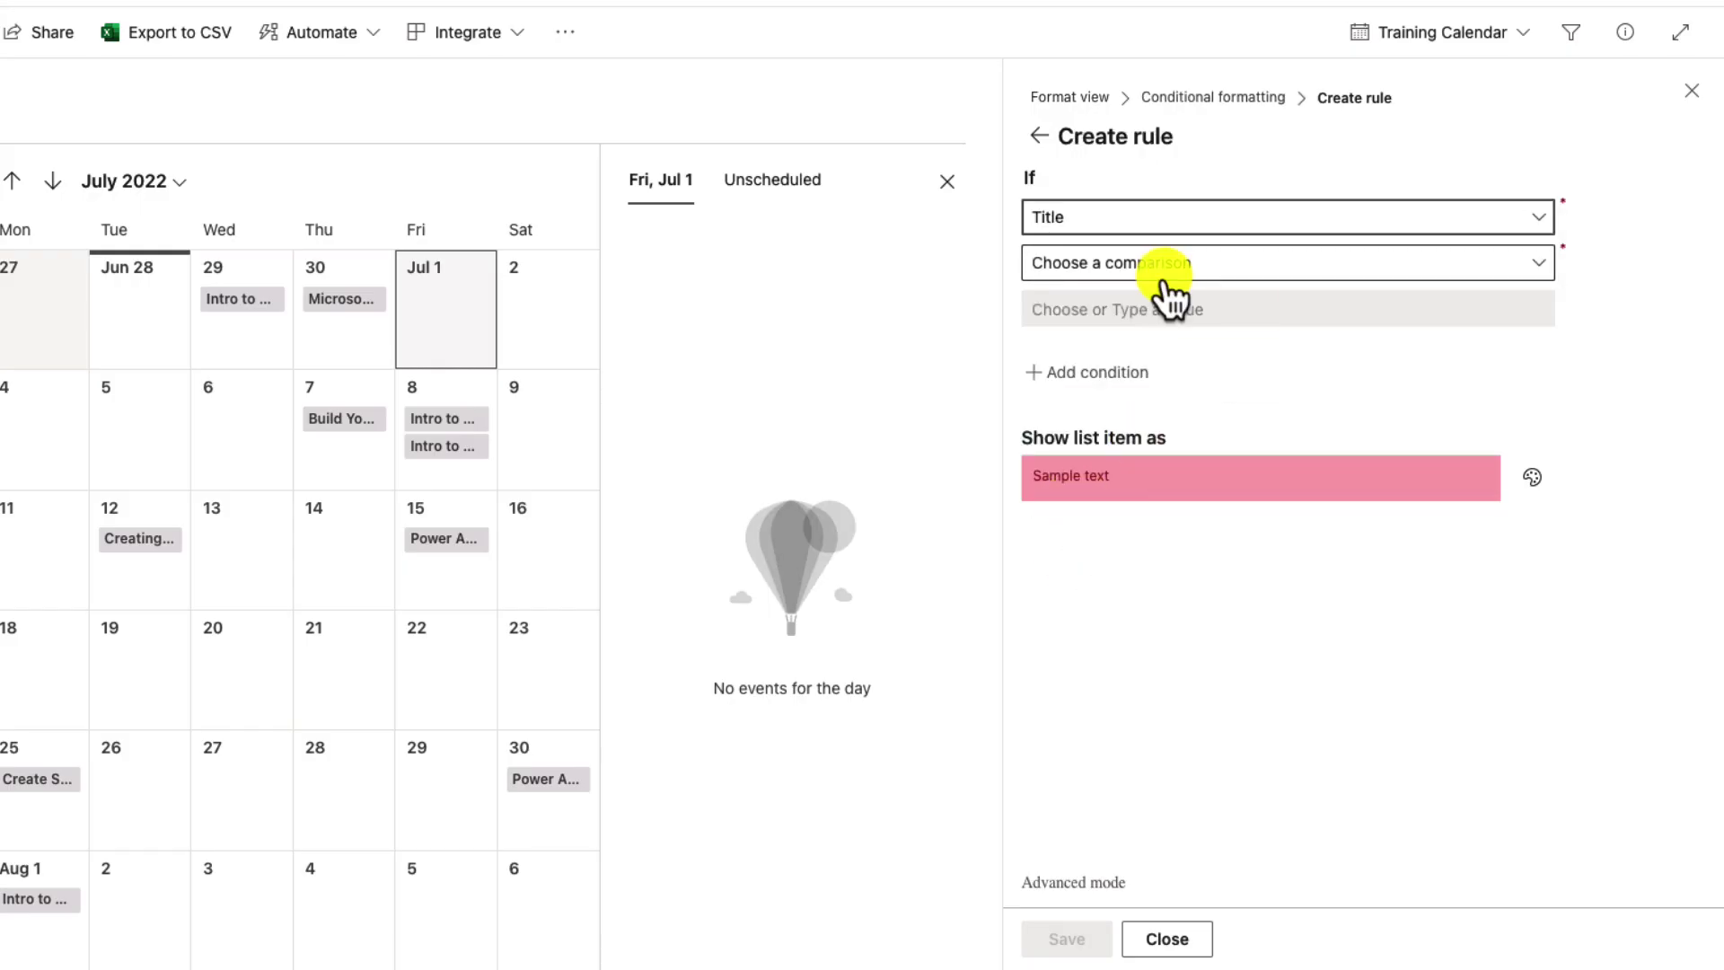
click(1167, 309)
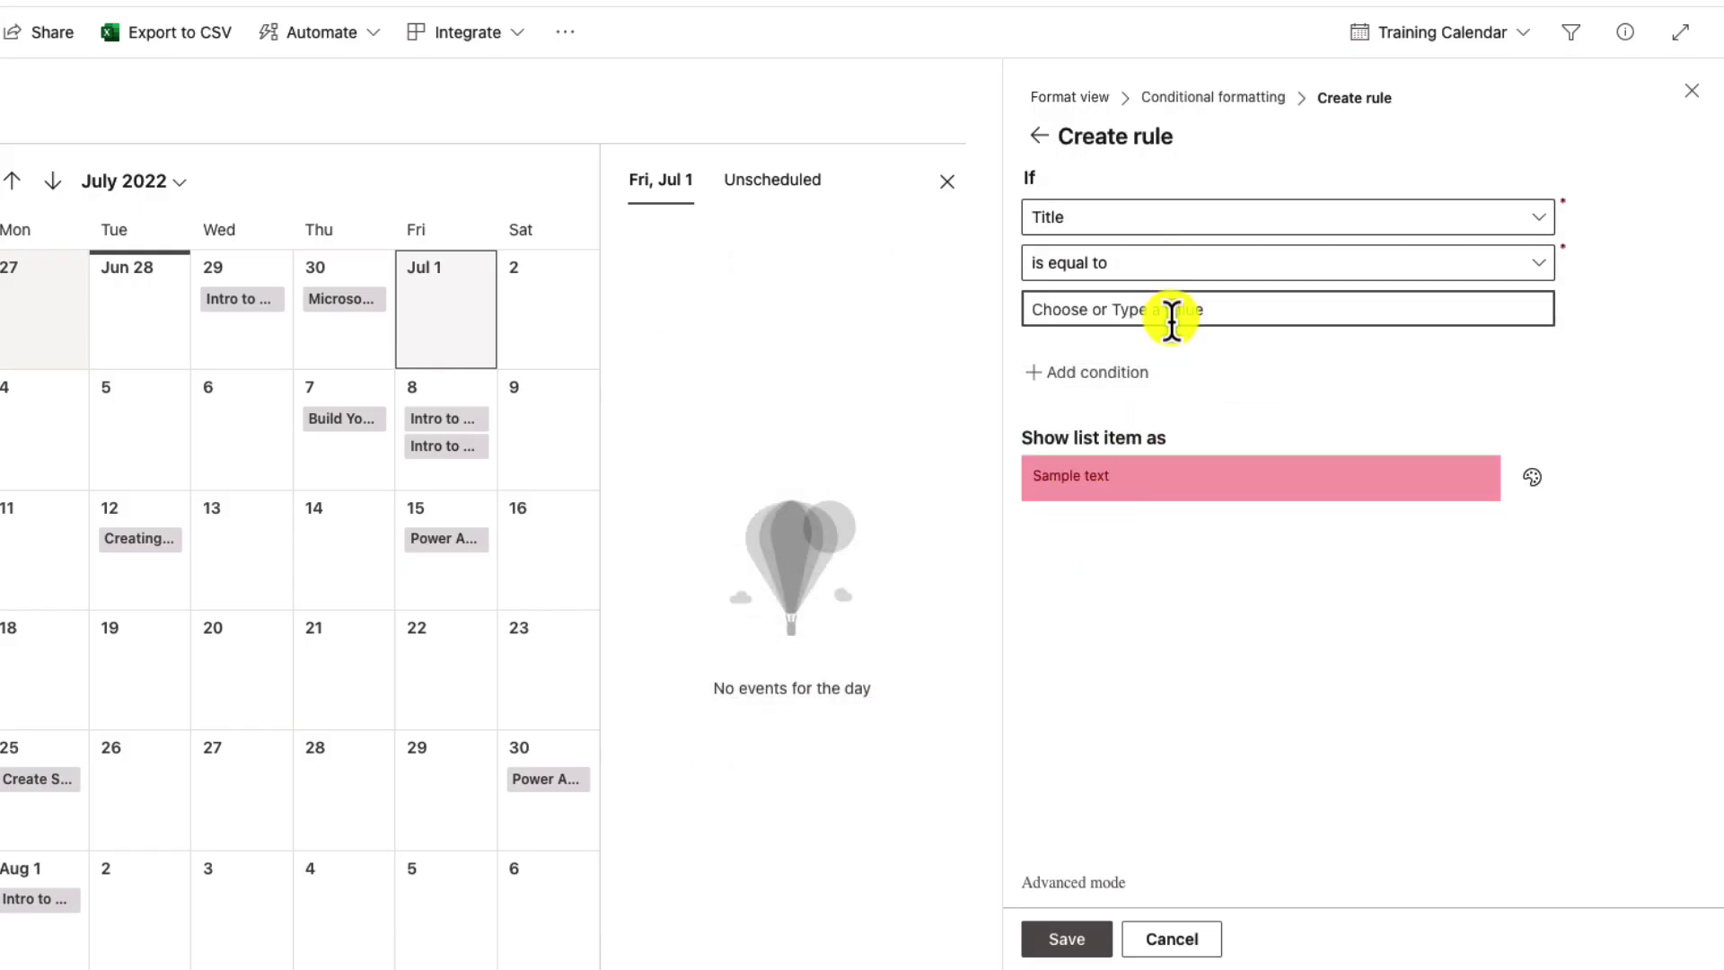
click(1172, 310)
text(Microsoft Teams)
click(1078, 938)
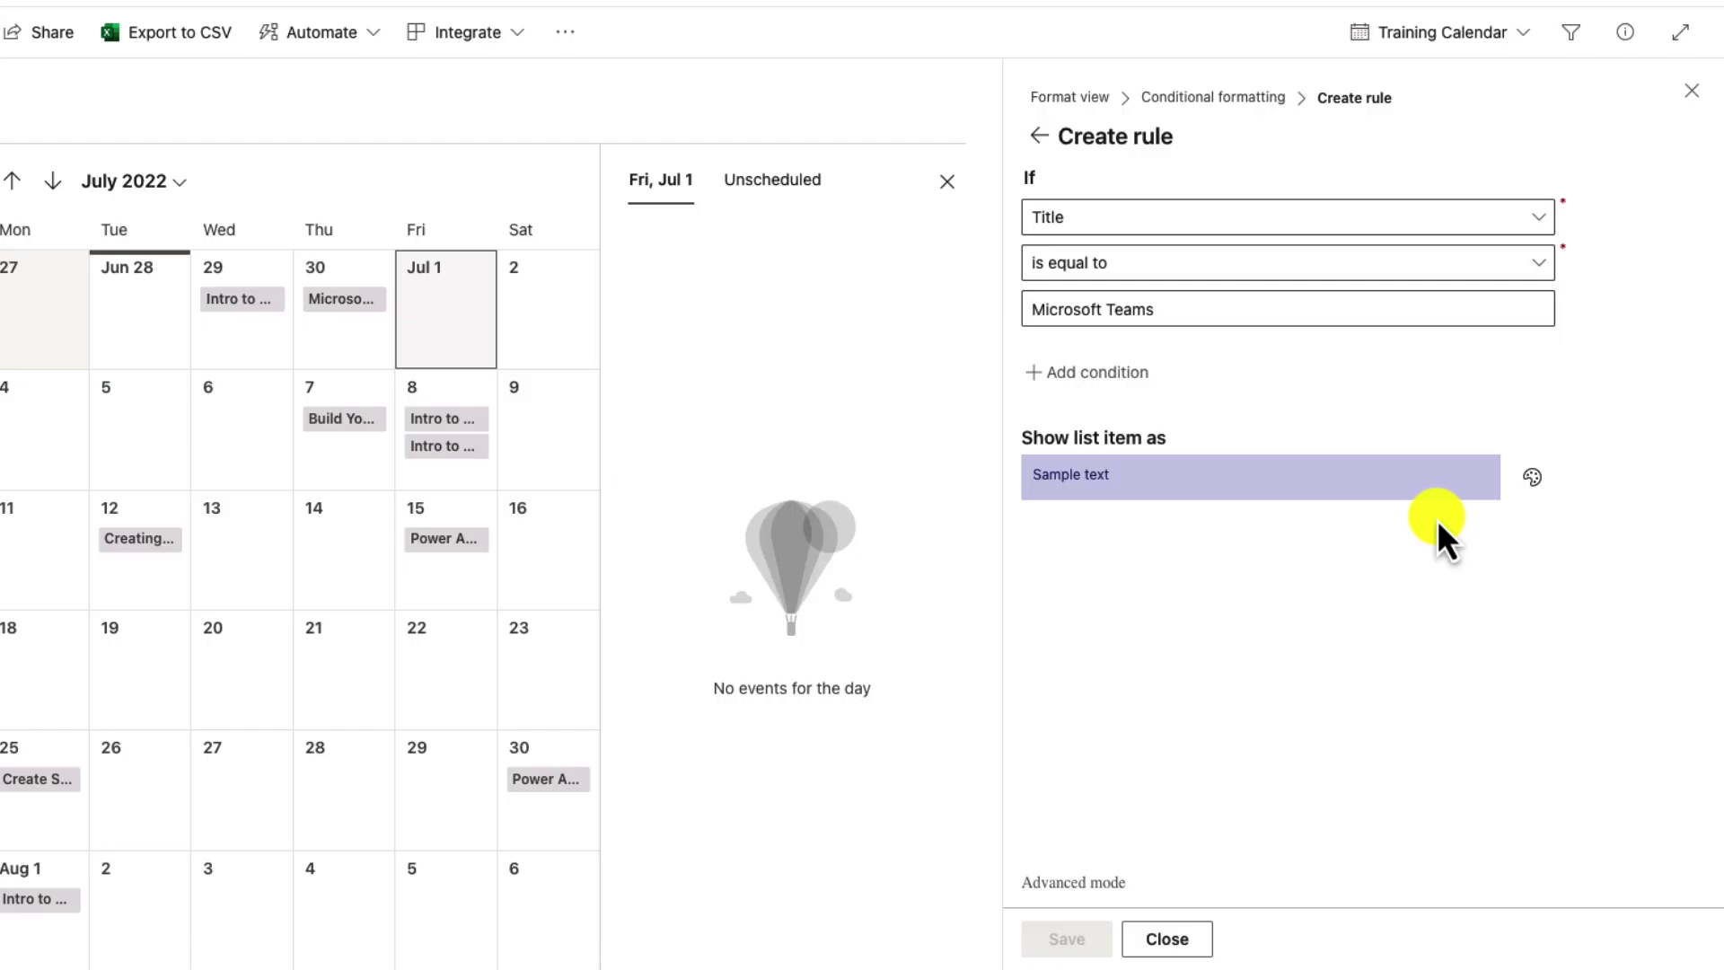
Open the rules in Advanced mode JSON, widen the panel, and inspect the [$Title] 'Power Apps' condition
click(1086, 885)
drag(1003, 730, 539, 730)
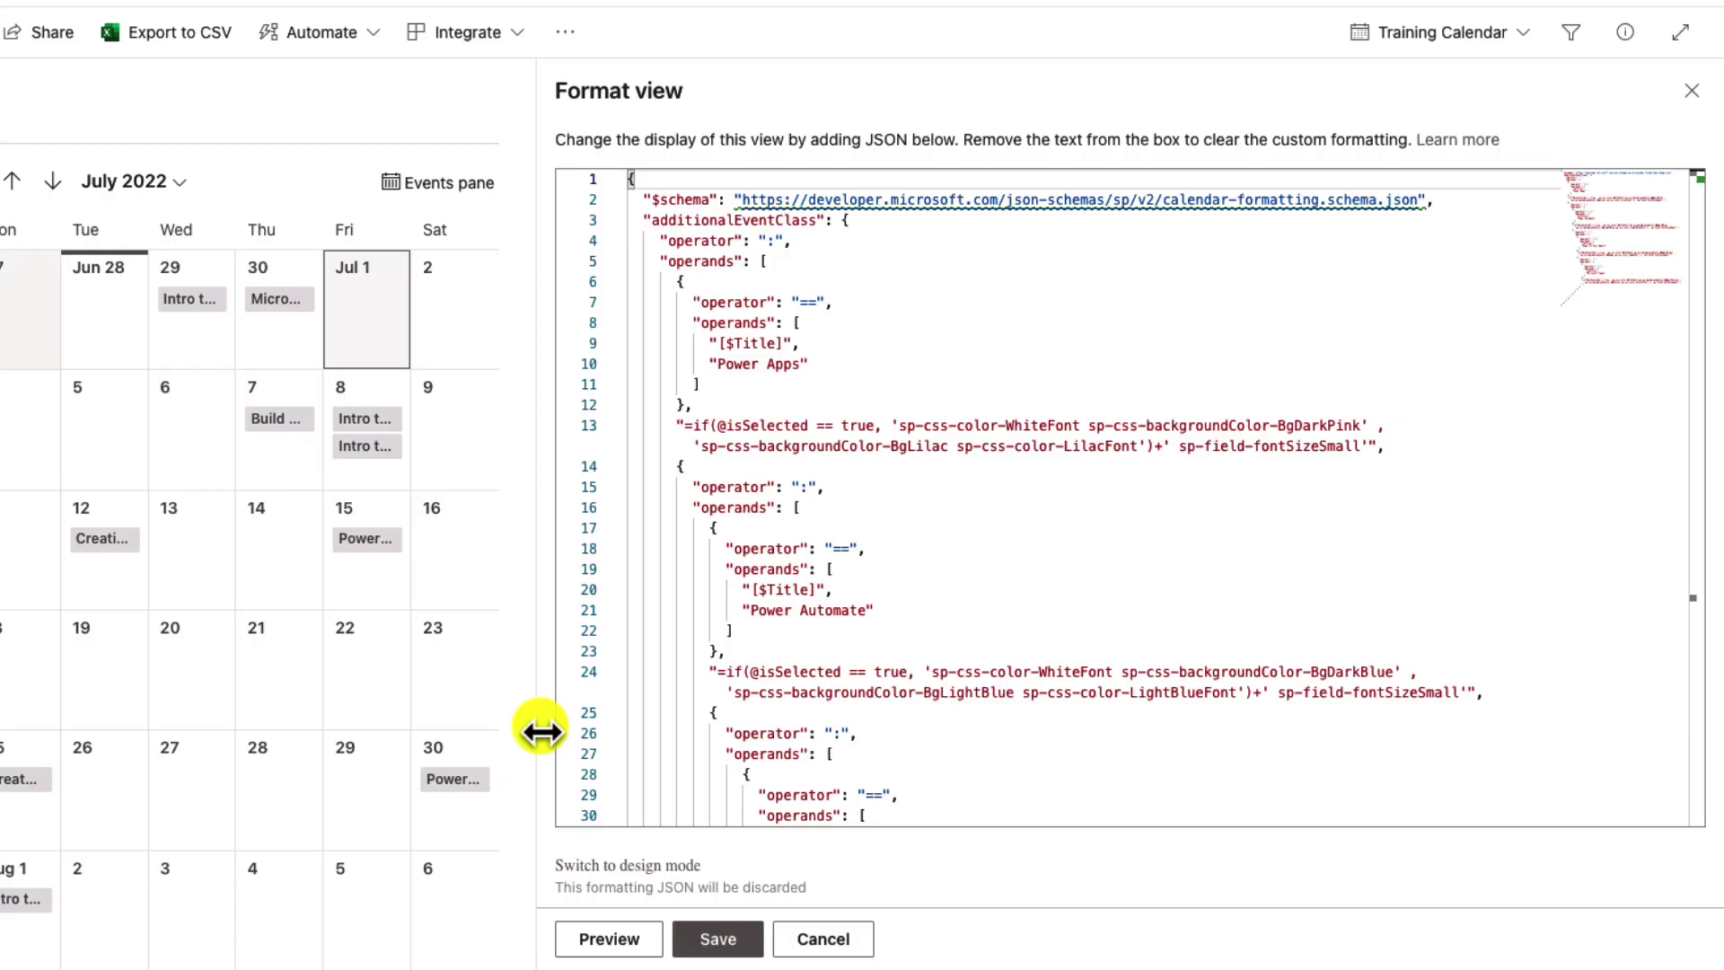
click(684, 281)
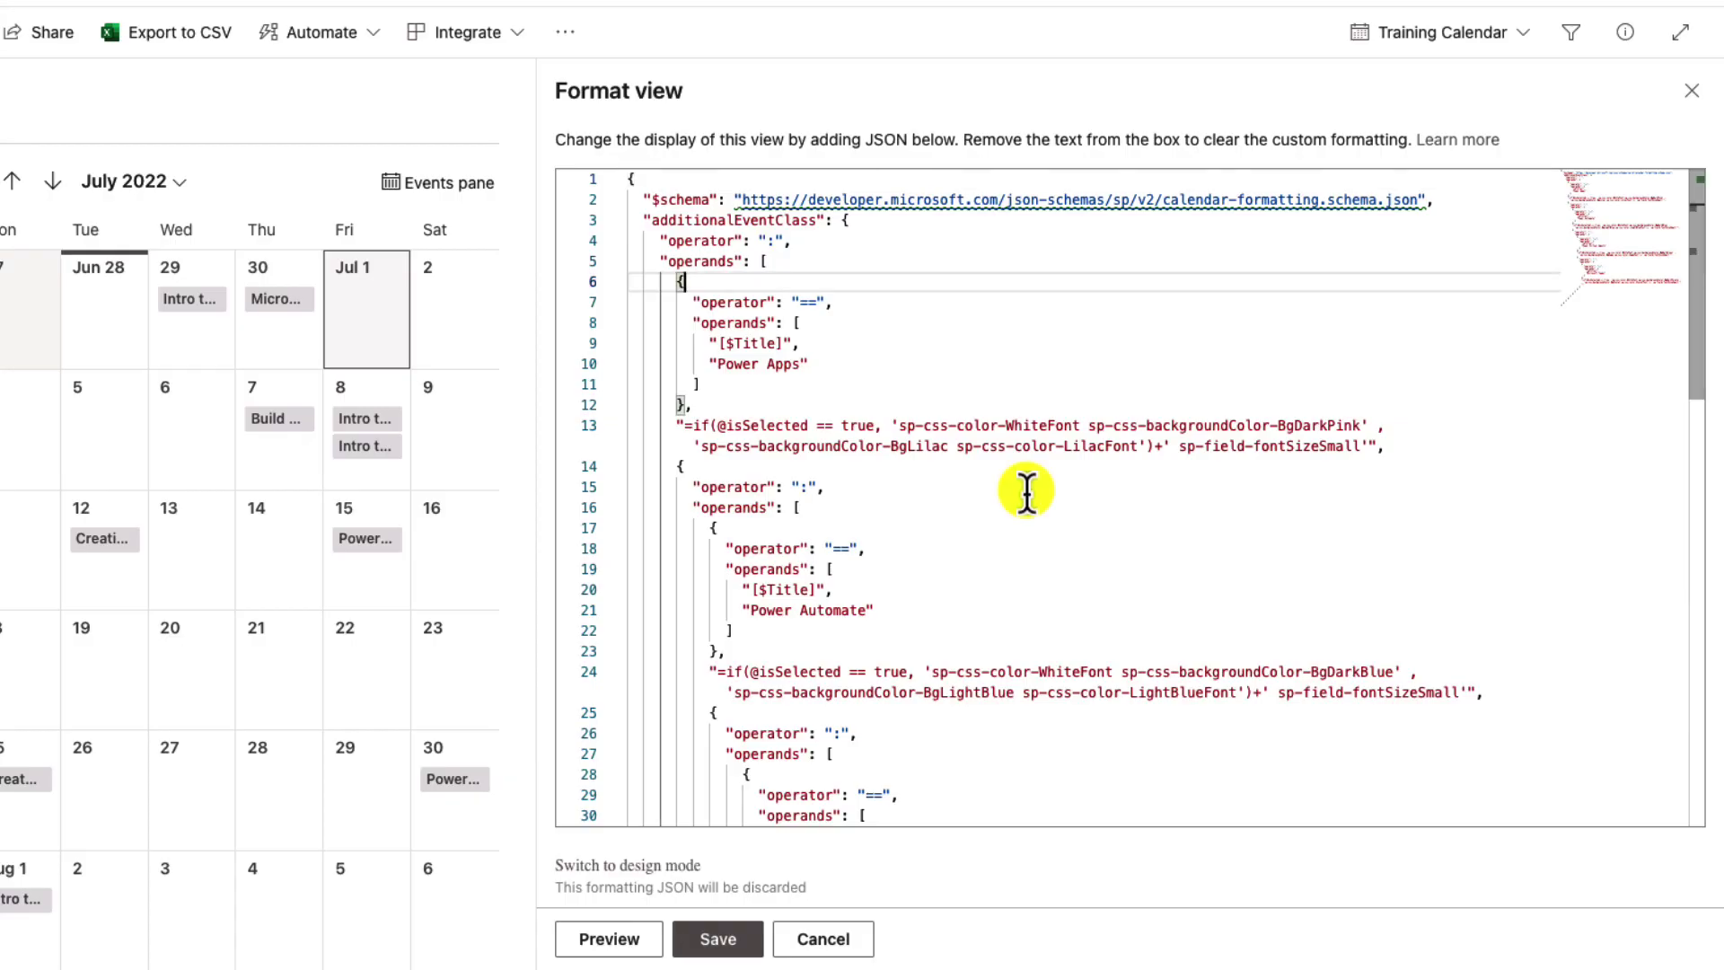
click(767, 343)
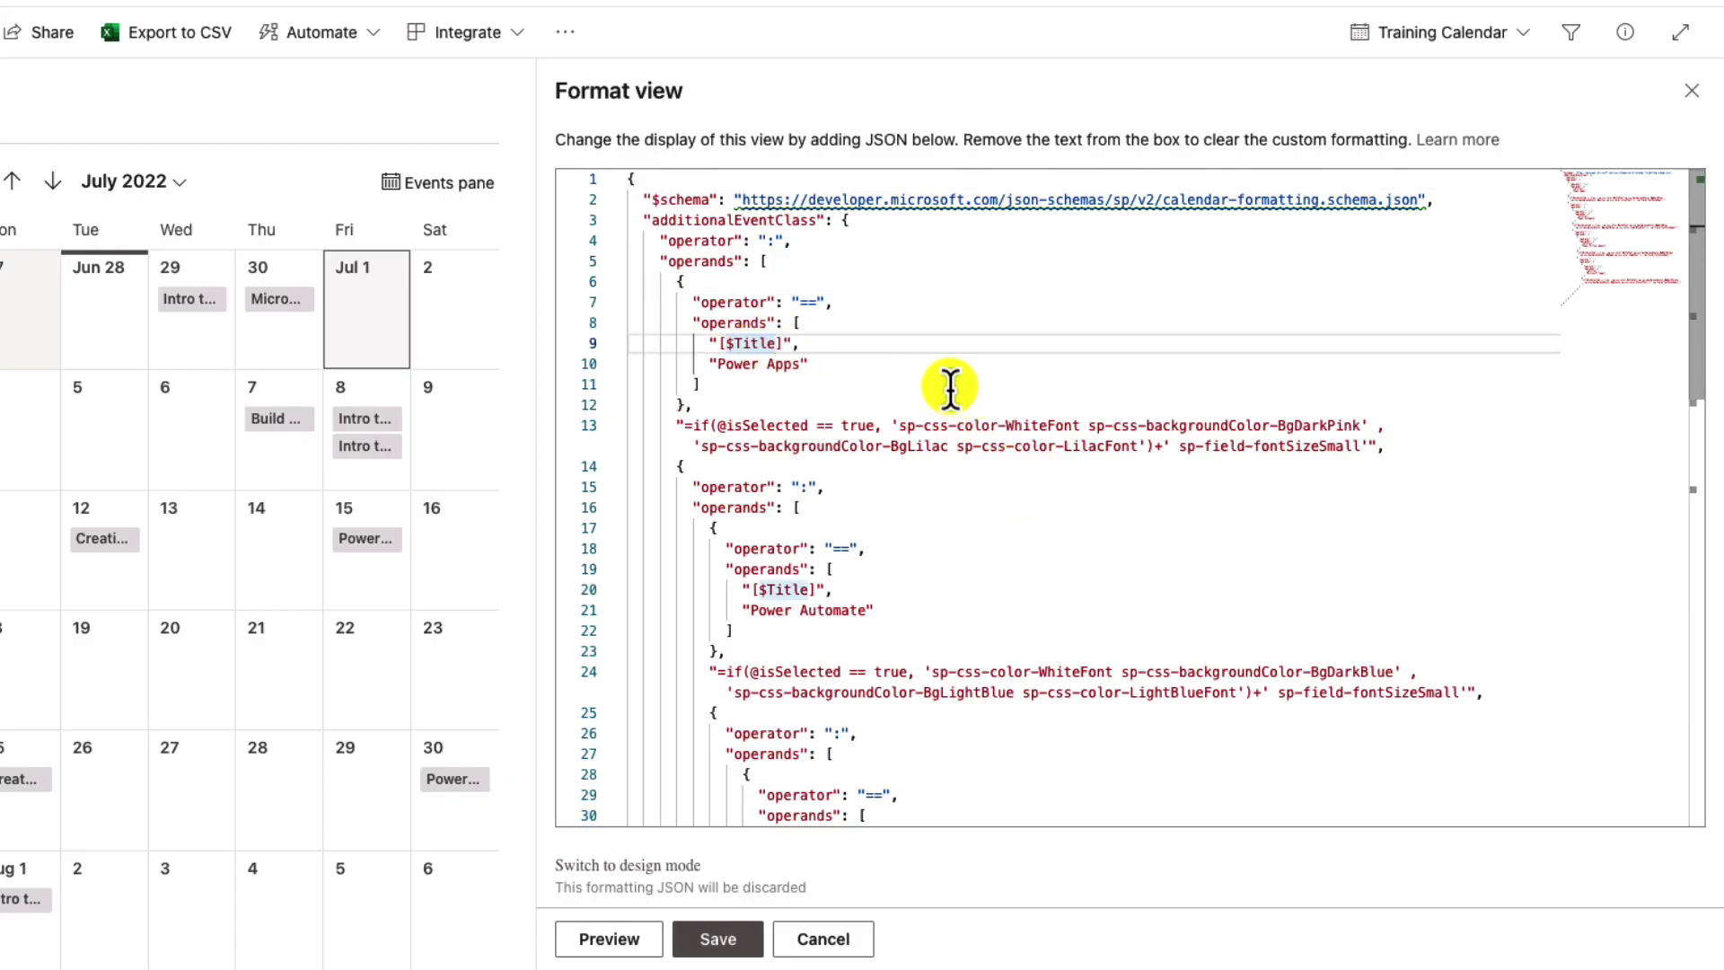
click(823, 363)
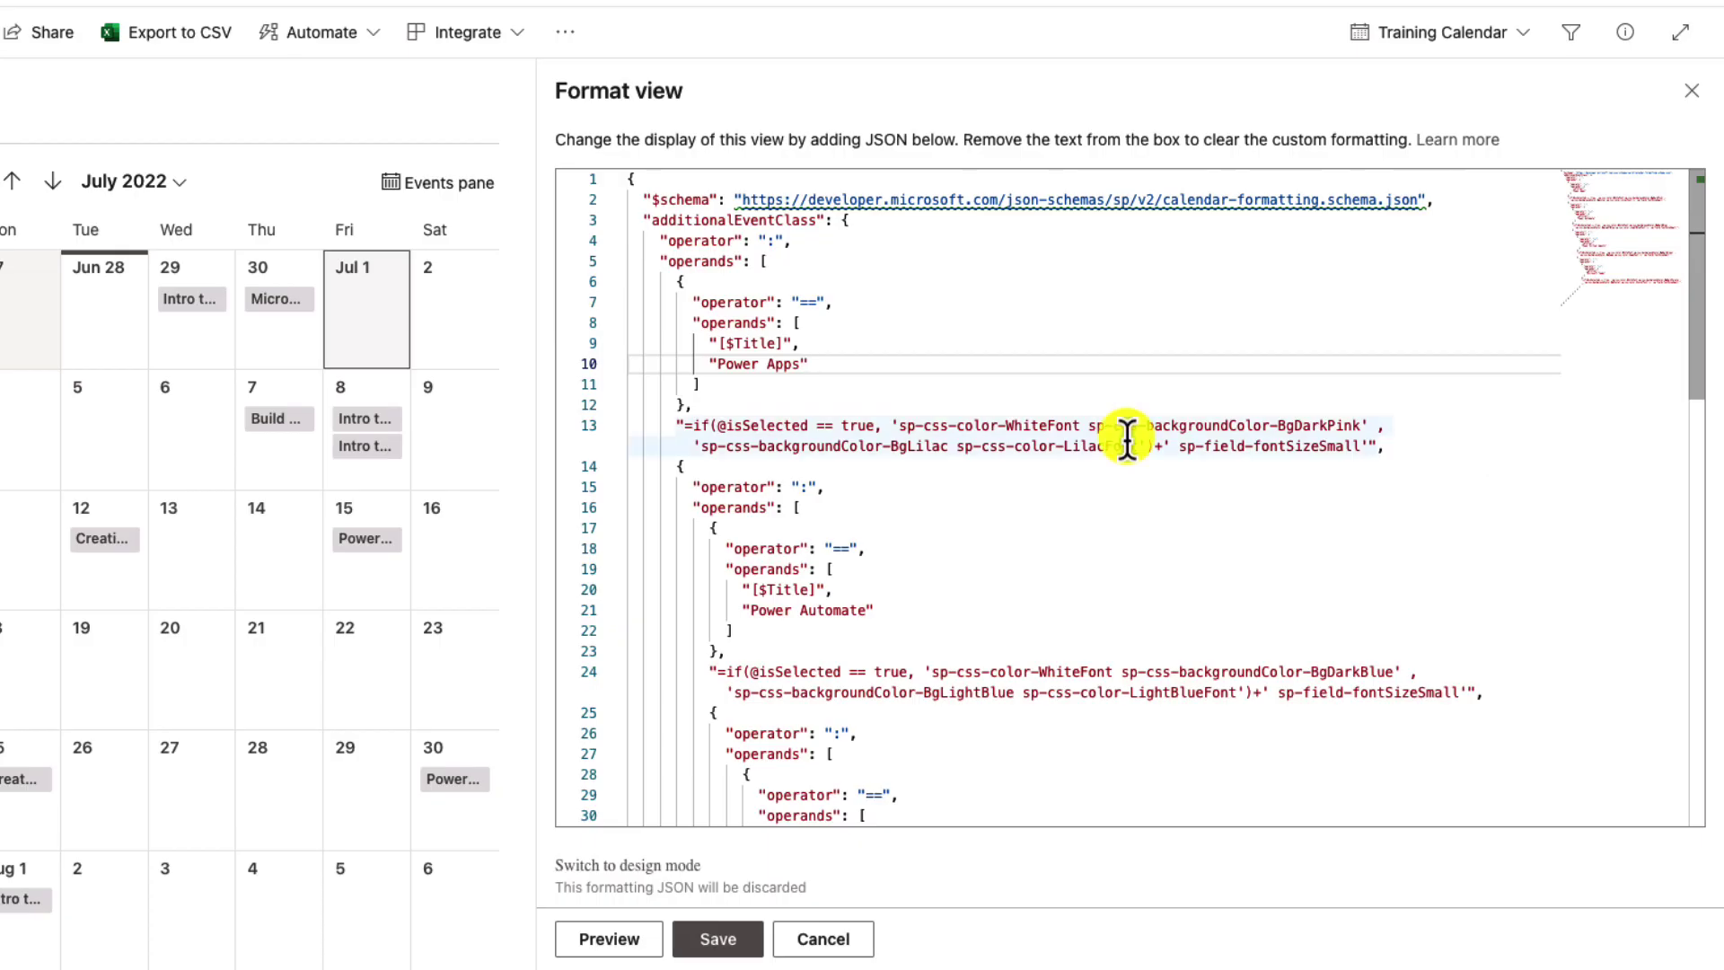
Change [$Title] to [$Technology] on line 9, then paste [$Technology] over line 20's reference
click(772, 342)
key(BackSpace)
key(BackSpace)
key(BackSpace)
key(BackSpace)
key(BackSpace)
text(Technology)
key(shift+Left)
key(shift+Left)
key(shift+Left)
key(shift+Left)
key(shift+Left)
key(shift+Left)
key(shift+Left)
key(shift+Left)
key(shift+Left)
key(shift+Left)
key(shift+Left)
key(shift+Left)
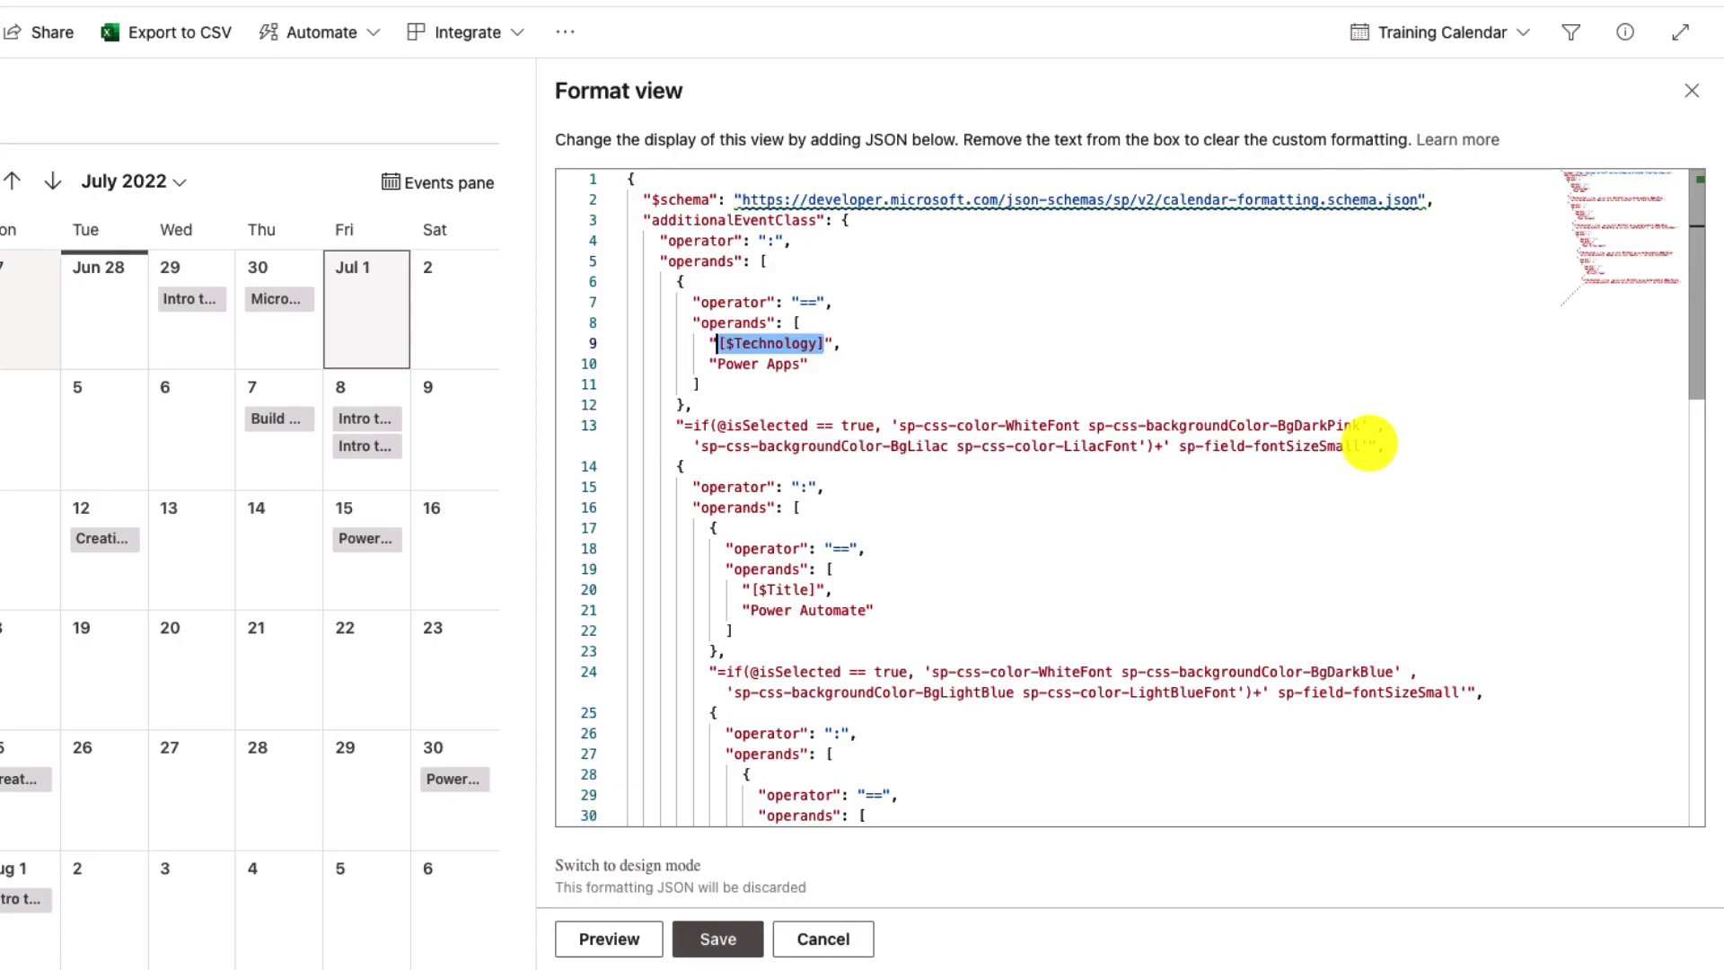
click(1147, 367)
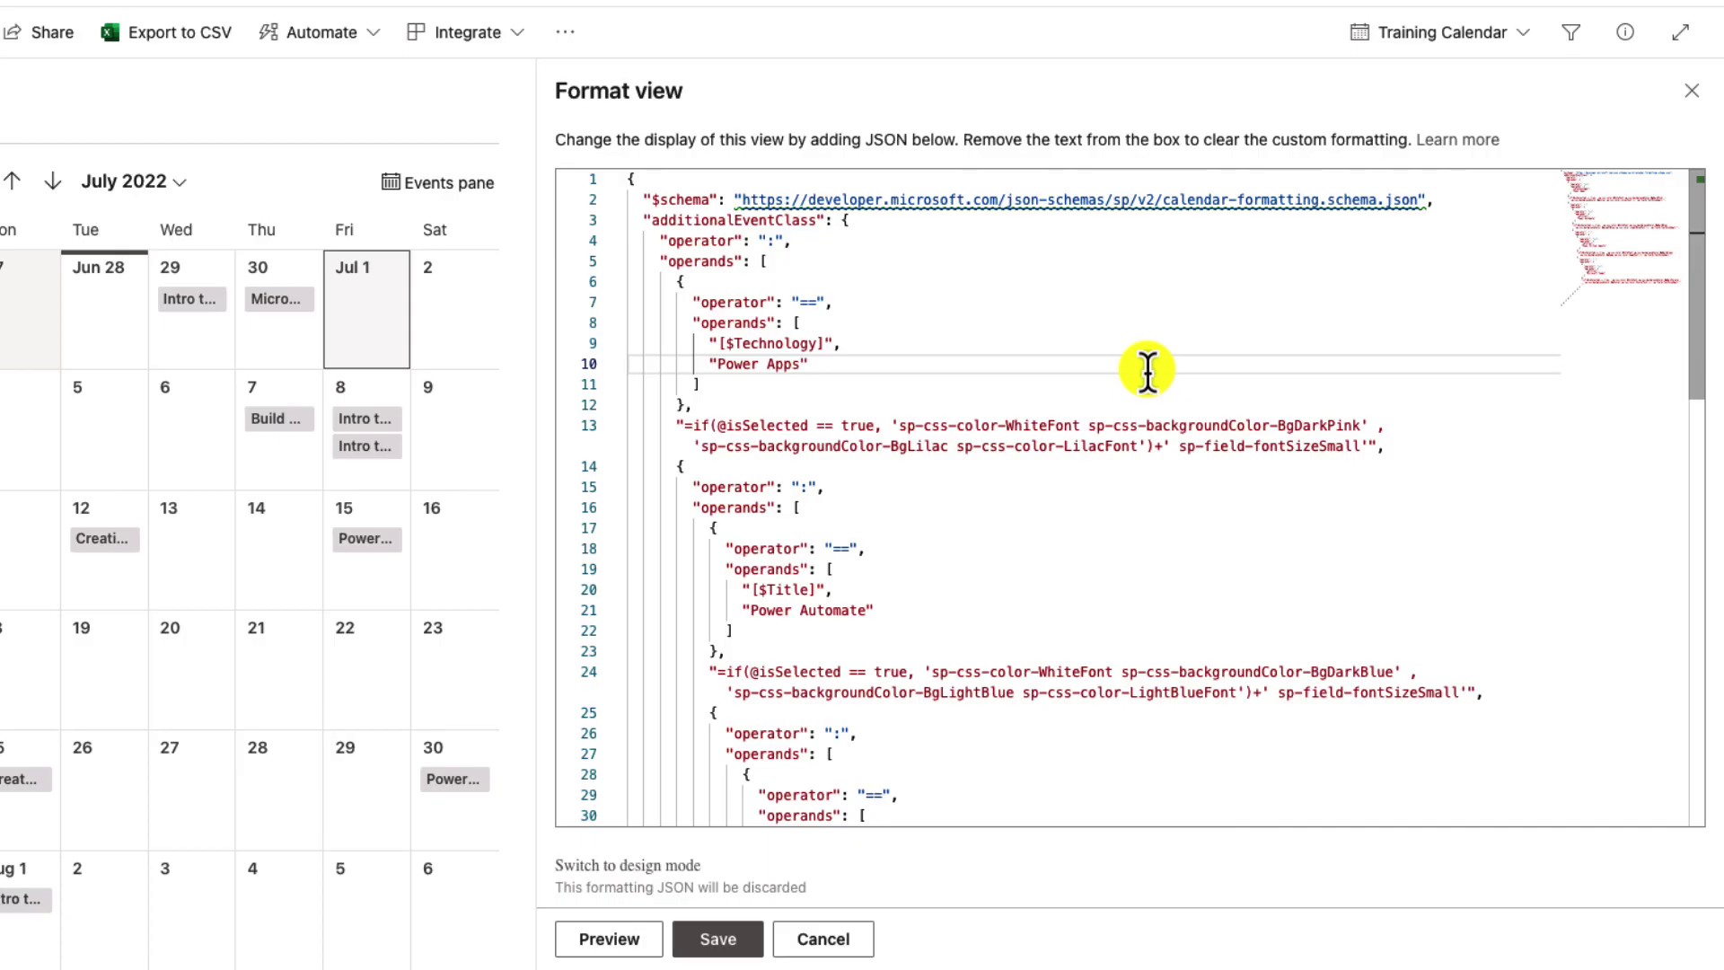
click(1037, 386)
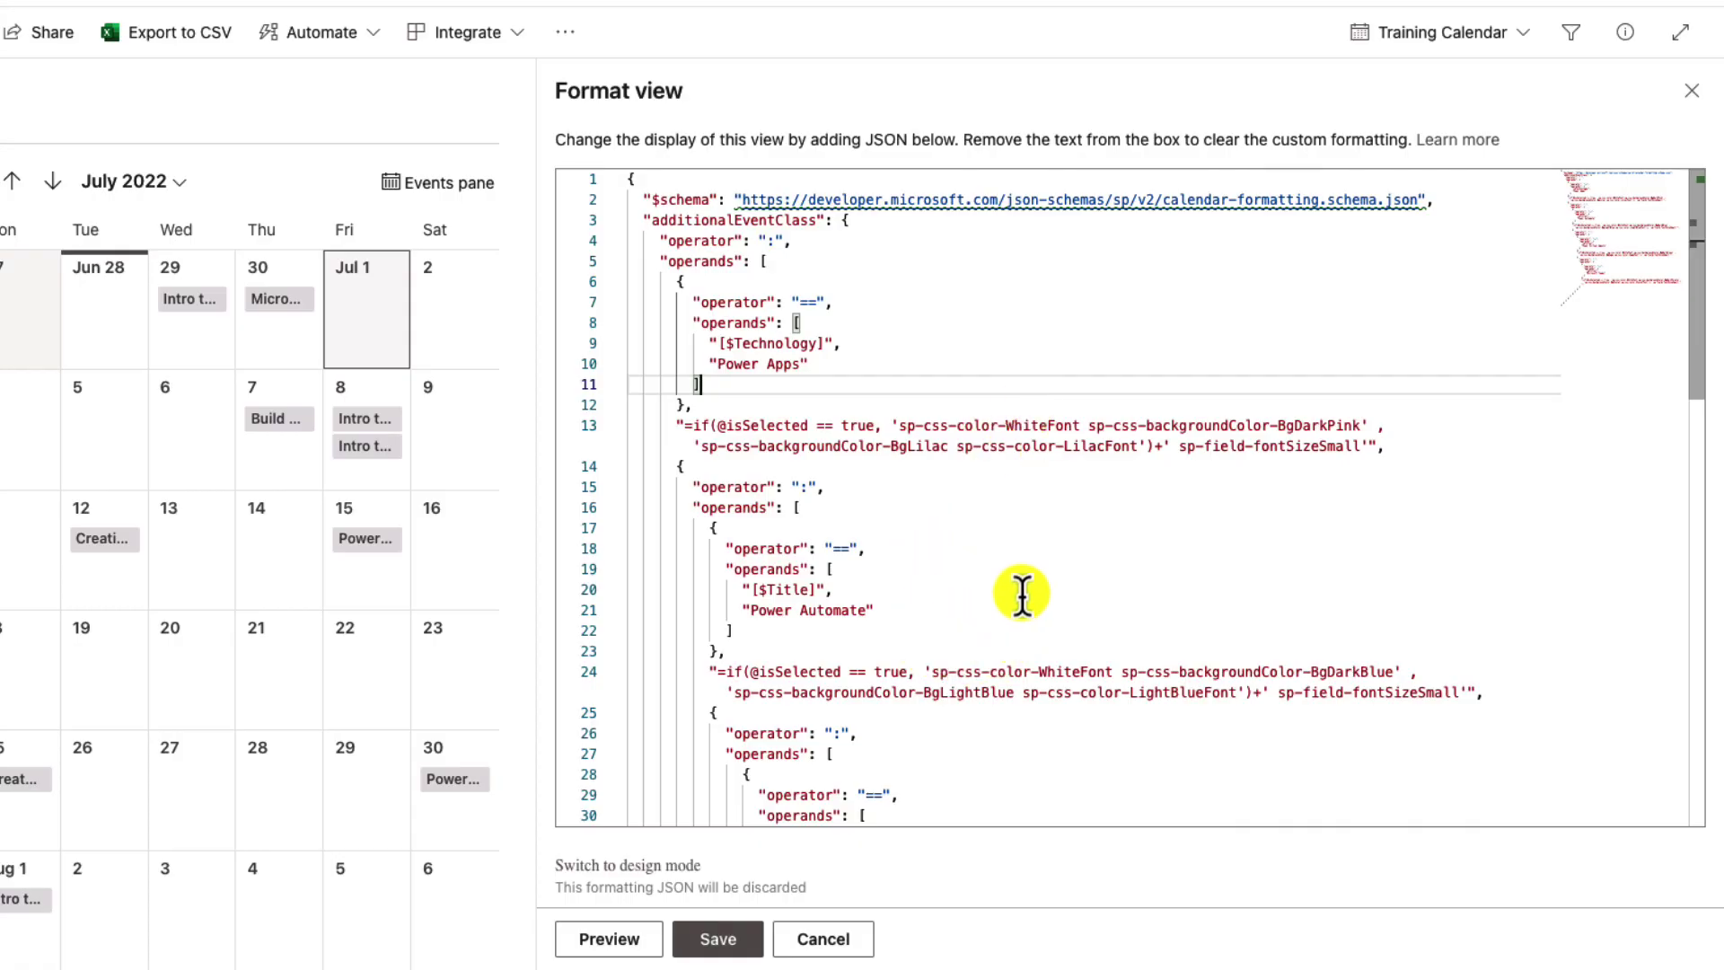
scroll(1020, 579, down, 2)
scroll(1020, 575, down, 2)
drag(870, 504, 741, 501)
text("[$Technology]",)
scroll(1109, 584, down, 3)
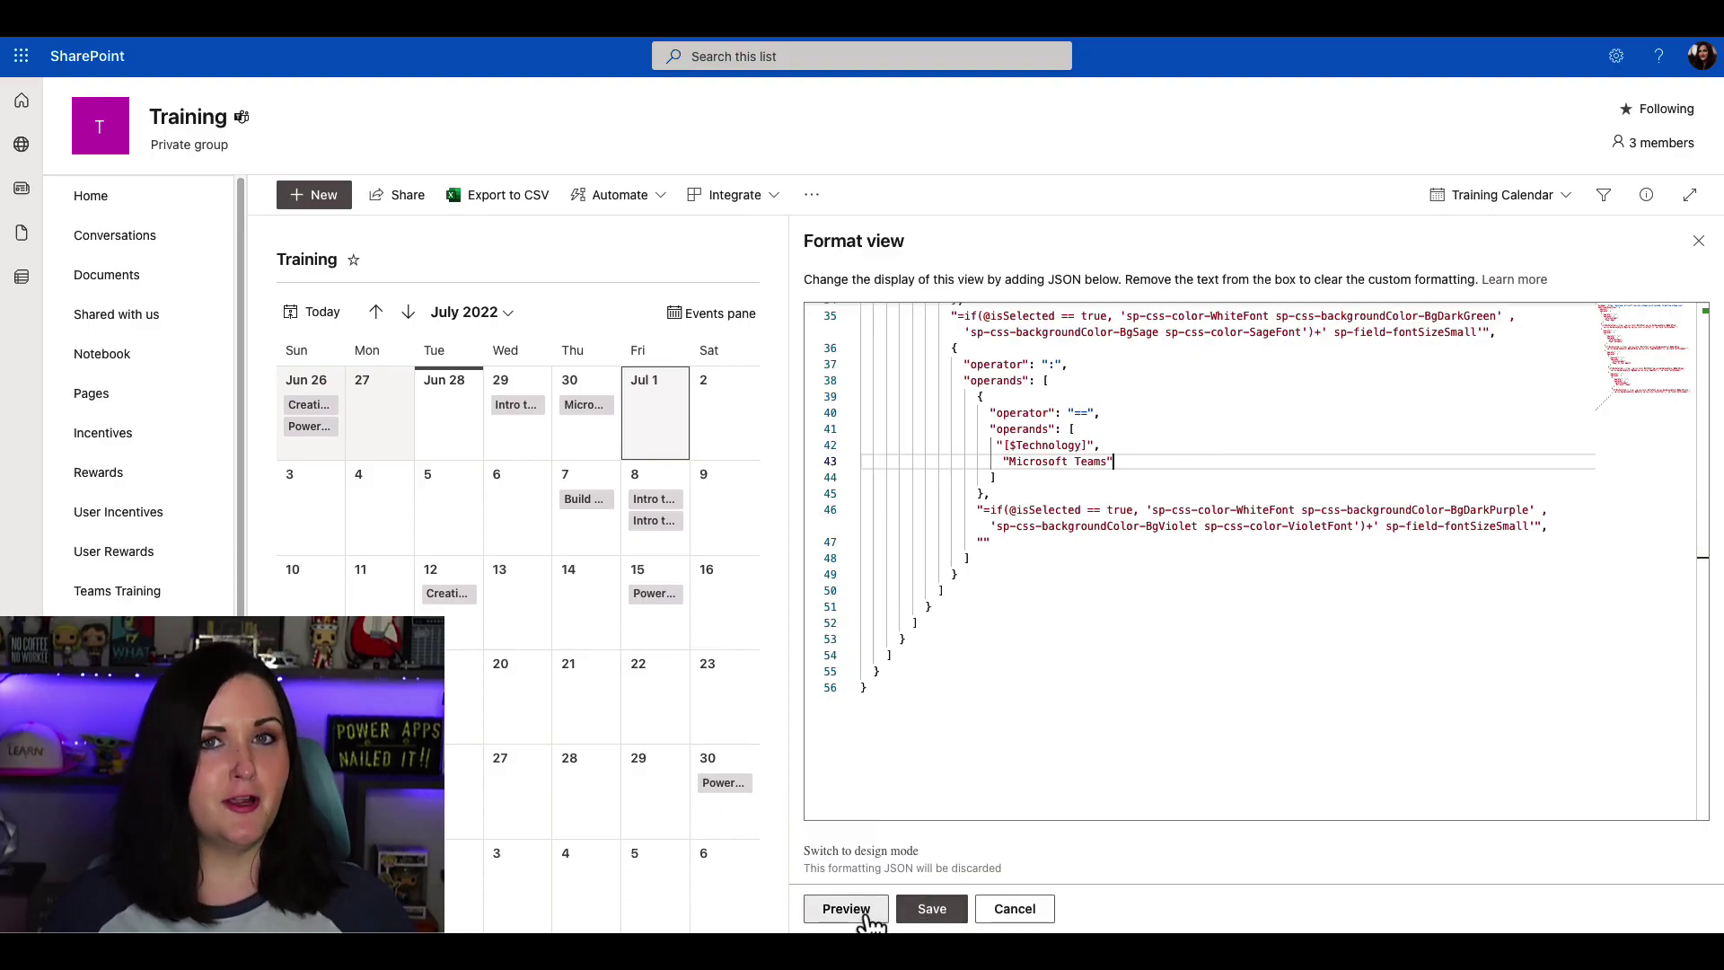
Preview the Technology-coloured calendar events, widen the calendar view, and save the JSON view format
click(845, 908)
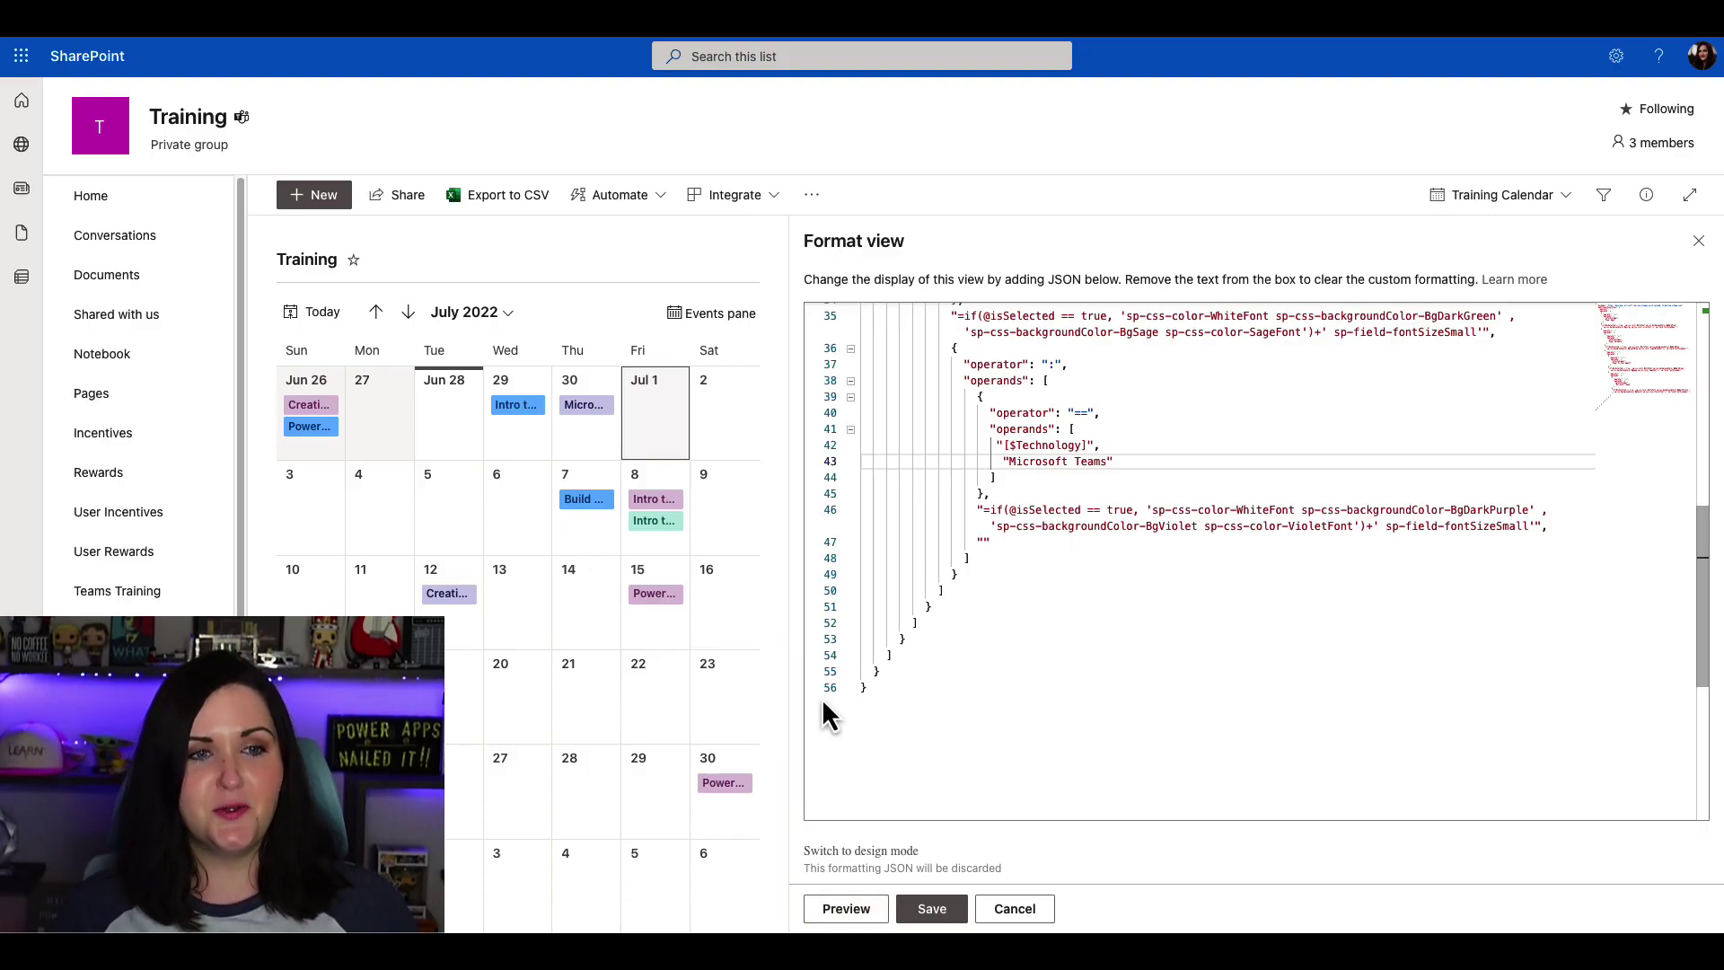
drag(793, 708, 1221, 682)
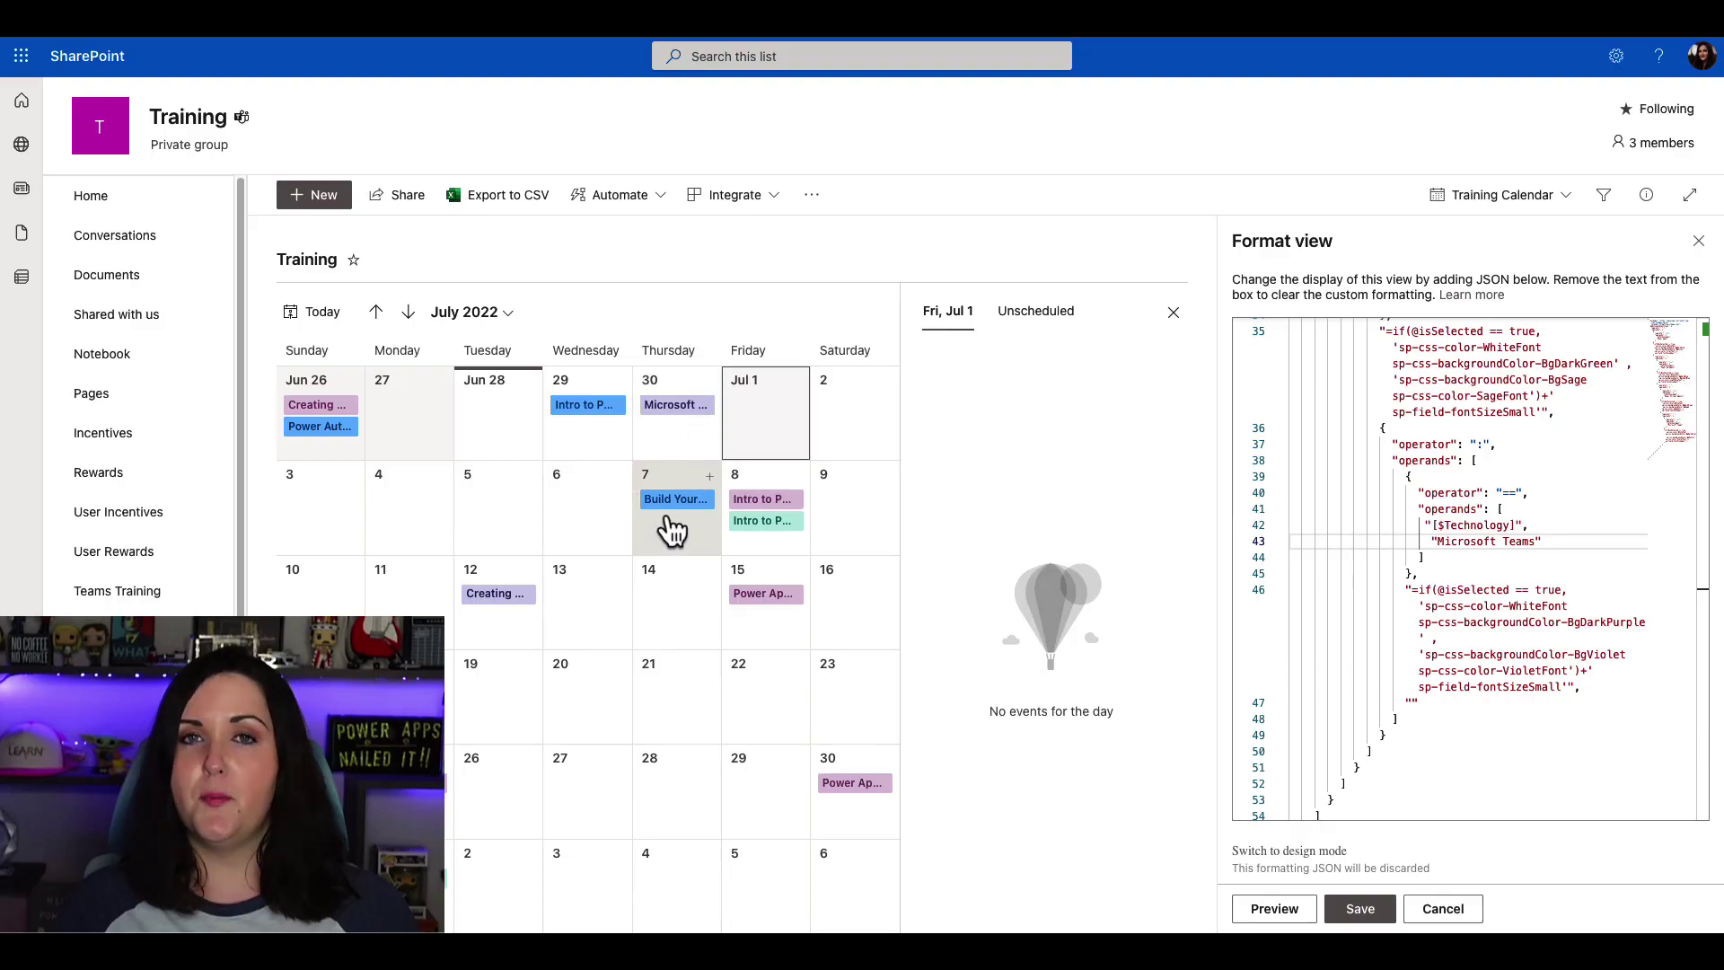
click(1360, 909)
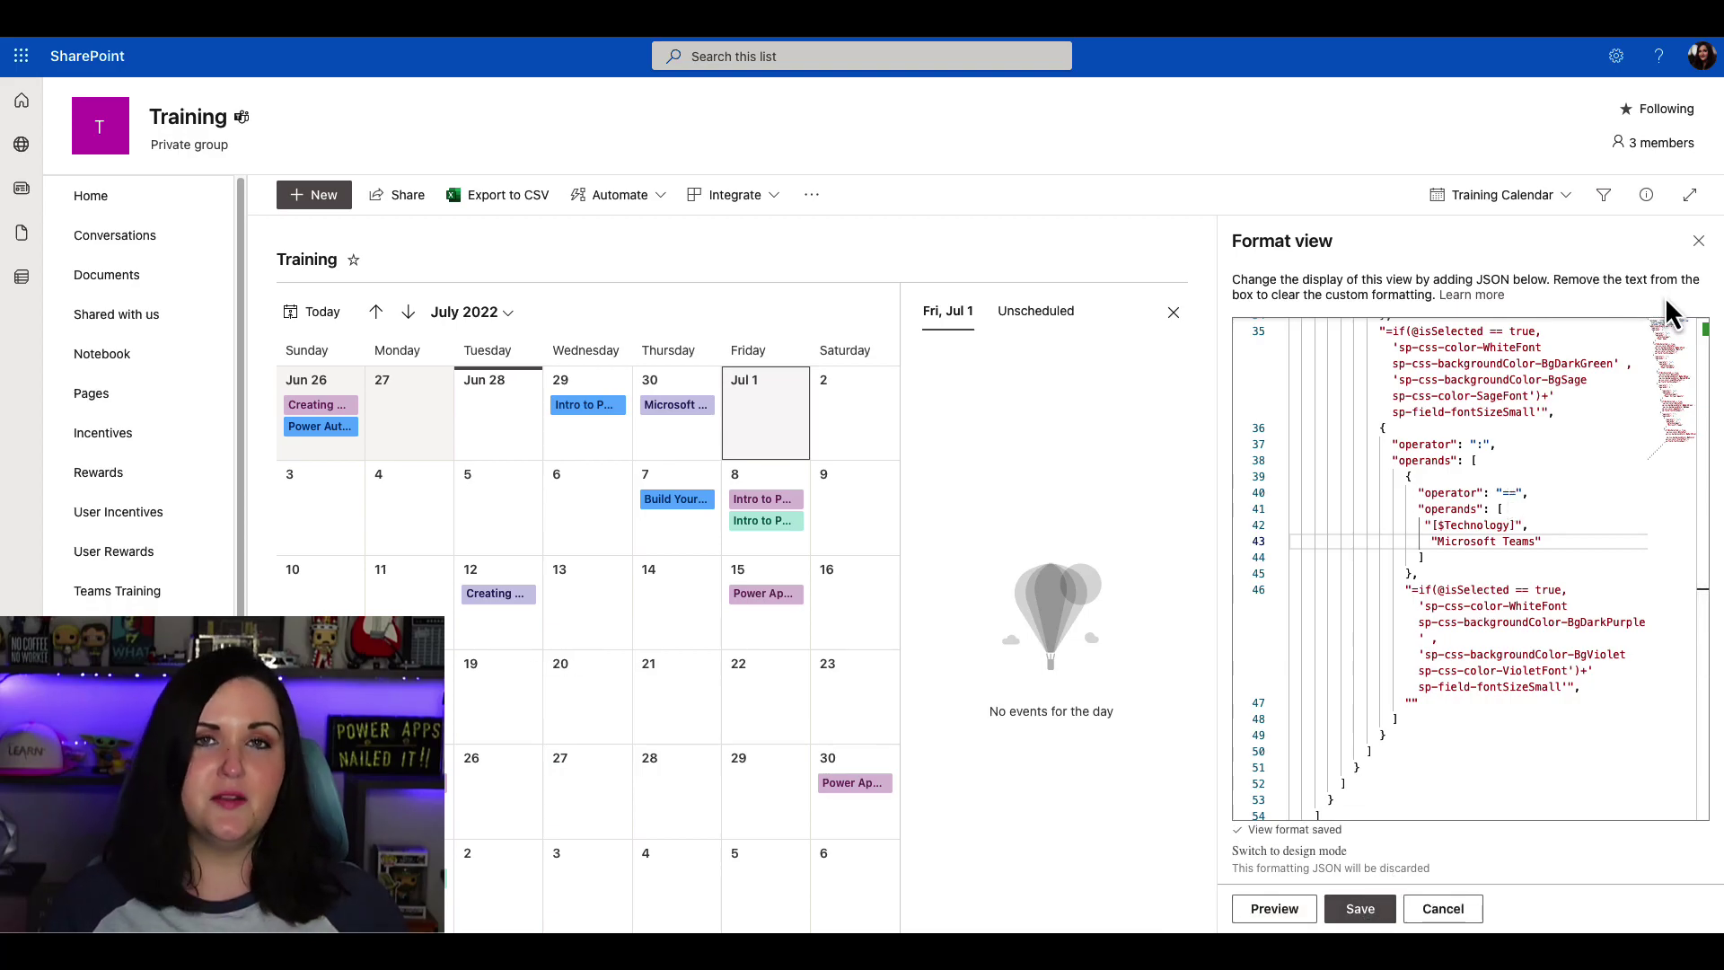
Close the Format view panel to show the full July 2022 Training Calendar
click(1696, 244)
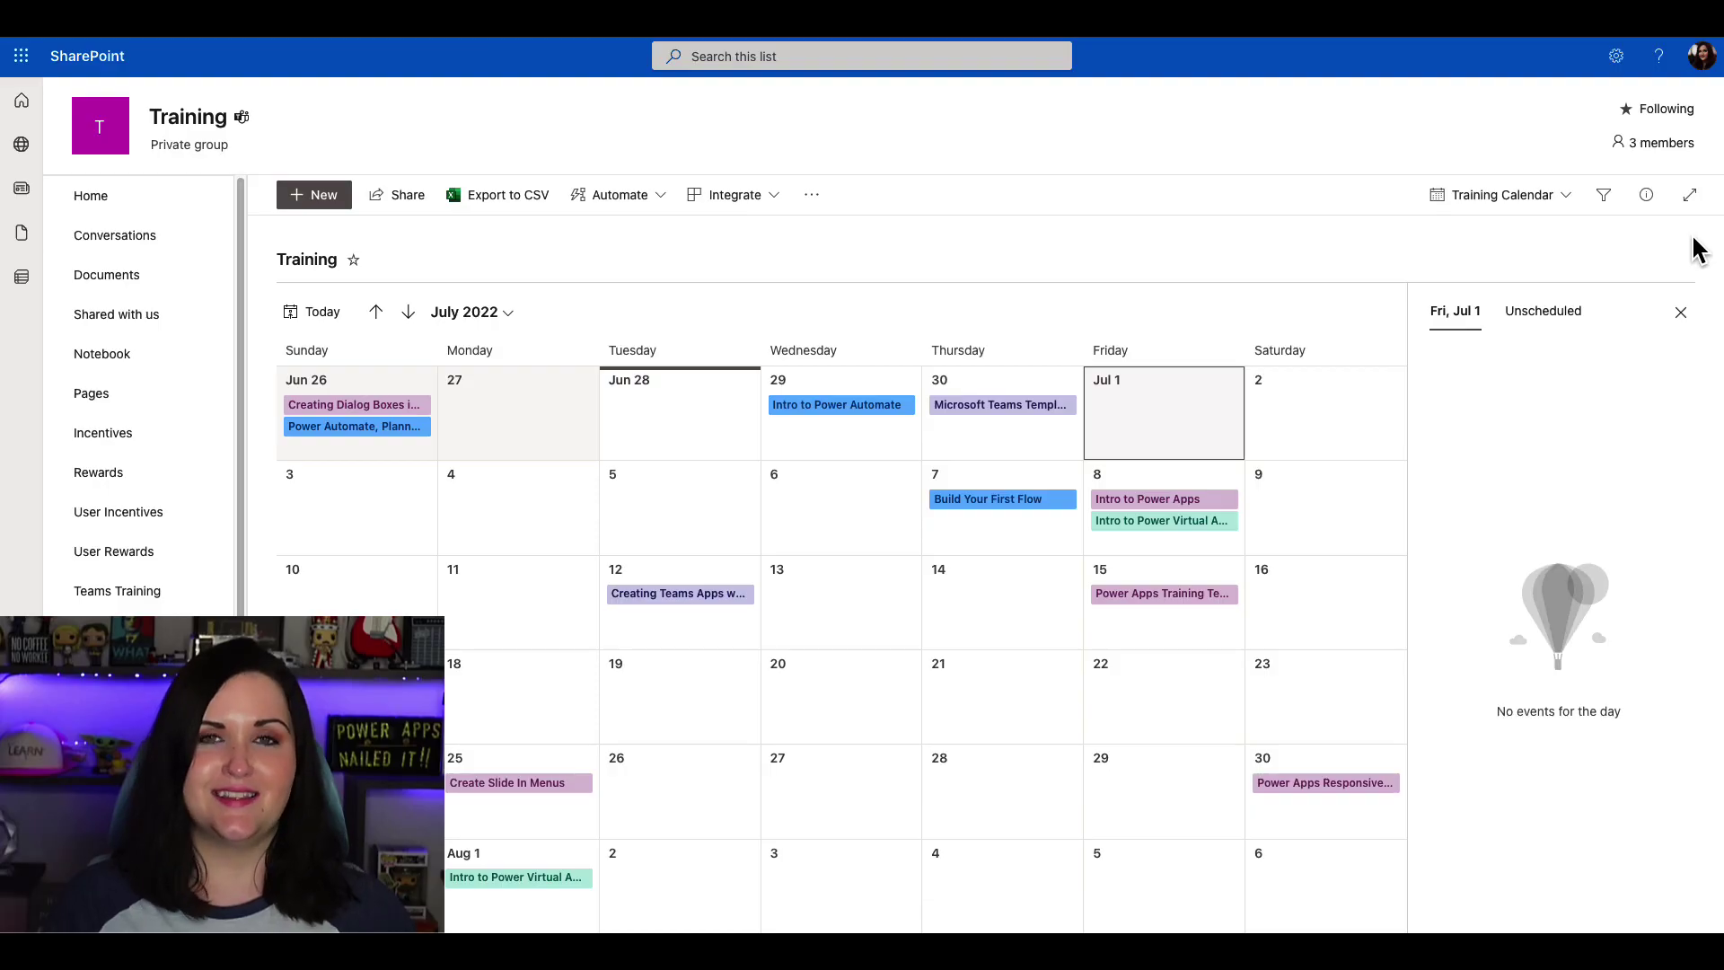